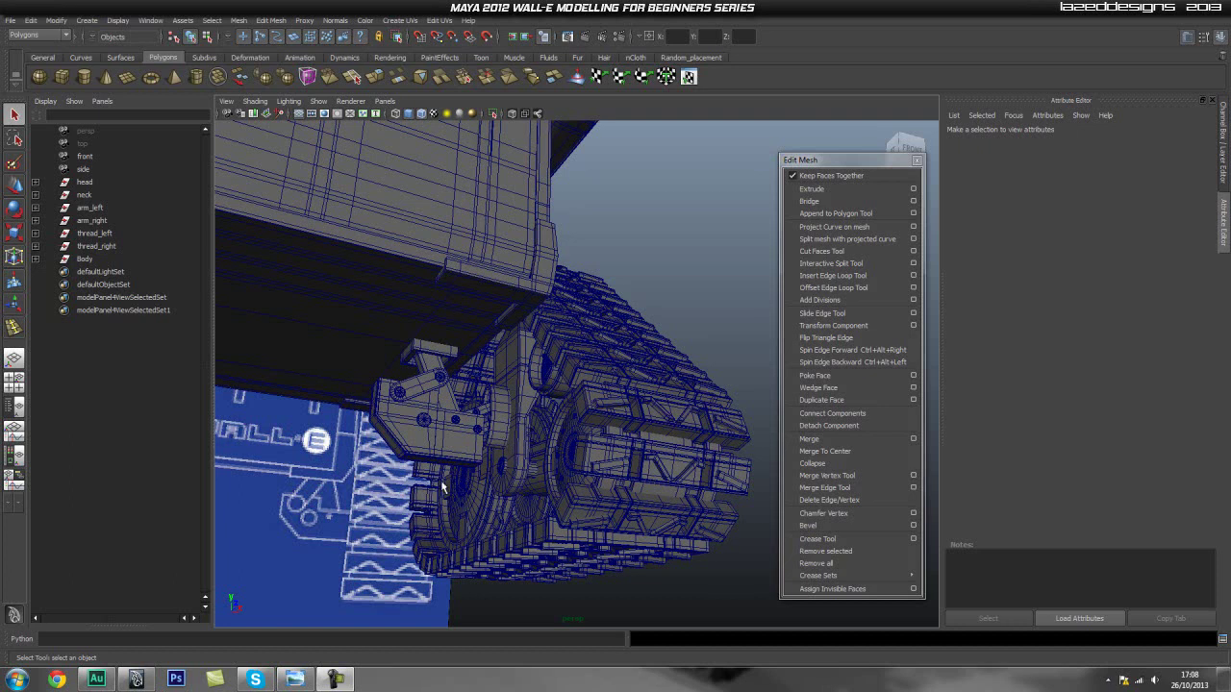
# Examine the finished linkage bracket under the body beside the left track, including its arm, bolts and outer plate
pyautogui.keyDown('alt'); pyautogui.moveTo(471, 457); pyautogui.dragTo(435, 440); pyautogui.keyUp('alt')
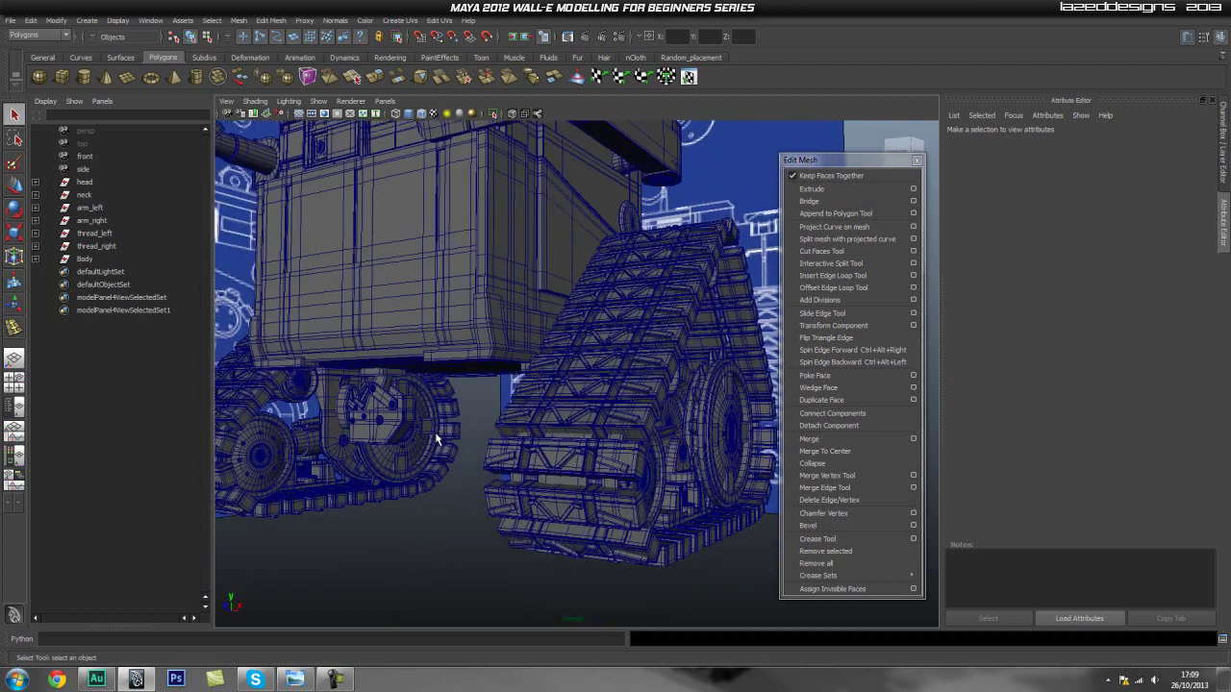
pyautogui.keyDown('alt'); pyautogui.moveTo(308, 429); pyautogui.dragTo(435, 454); pyautogui.keyUp('alt')
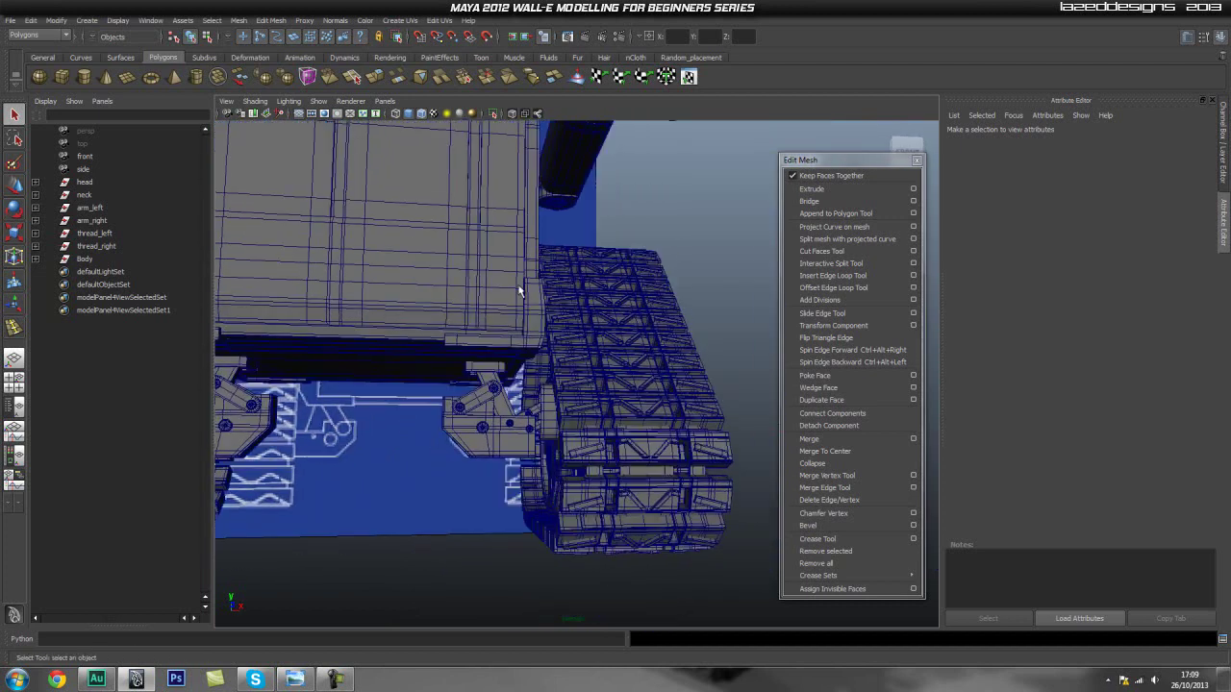
pyautogui.keyDown('alt'); pyautogui.moveTo(468, 442); pyautogui.dragTo(492, 406, button='middle'); pyautogui.keyUp('alt')
pyautogui.keyDown('alt'); pyautogui.moveTo(378, 439); pyautogui.dragTo(487, 442, button='right'); pyautogui.keyUp('alt')
pyautogui.keyDown('alt'); pyautogui.moveTo(486, 442); pyautogui.dragTo(495, 447); pyautogui.keyUp('alt')
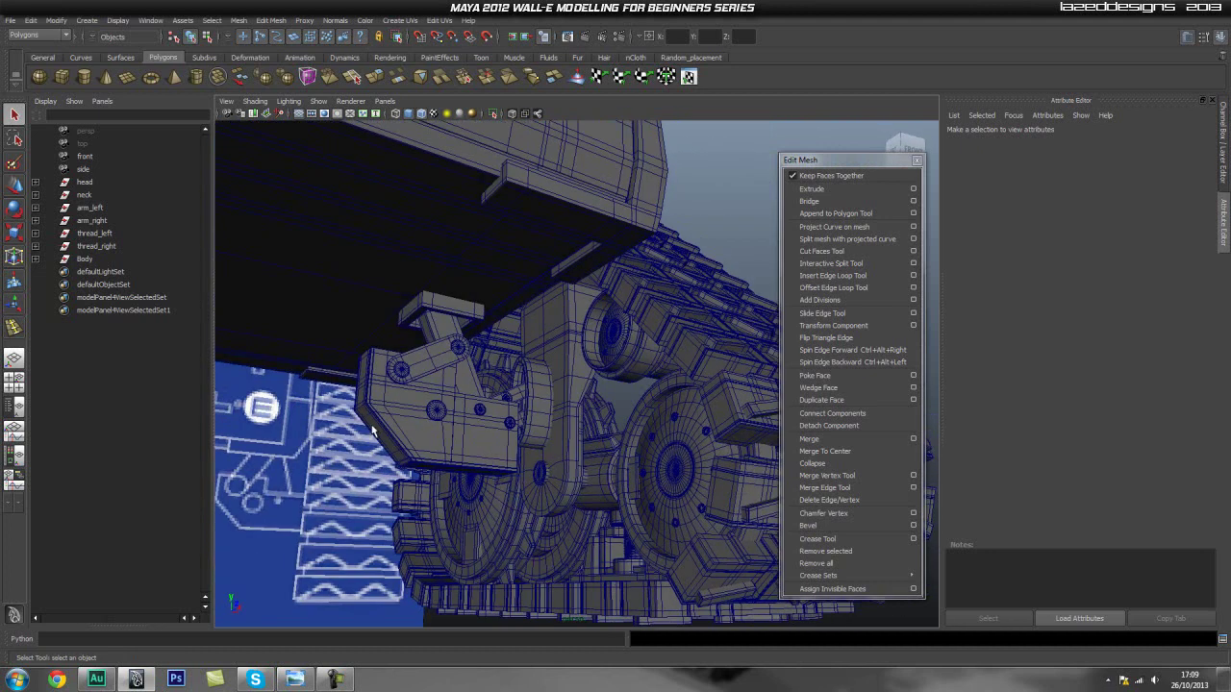
pyautogui.keyDown('alt'); pyautogui.moveTo(371, 431); pyautogui.dragTo(398, 429, button='right'); pyautogui.keyUp('alt')
pyautogui.keyDown('alt'); pyautogui.moveTo(399, 428); pyautogui.dragTo(487, 445); pyautogui.keyUp('alt')
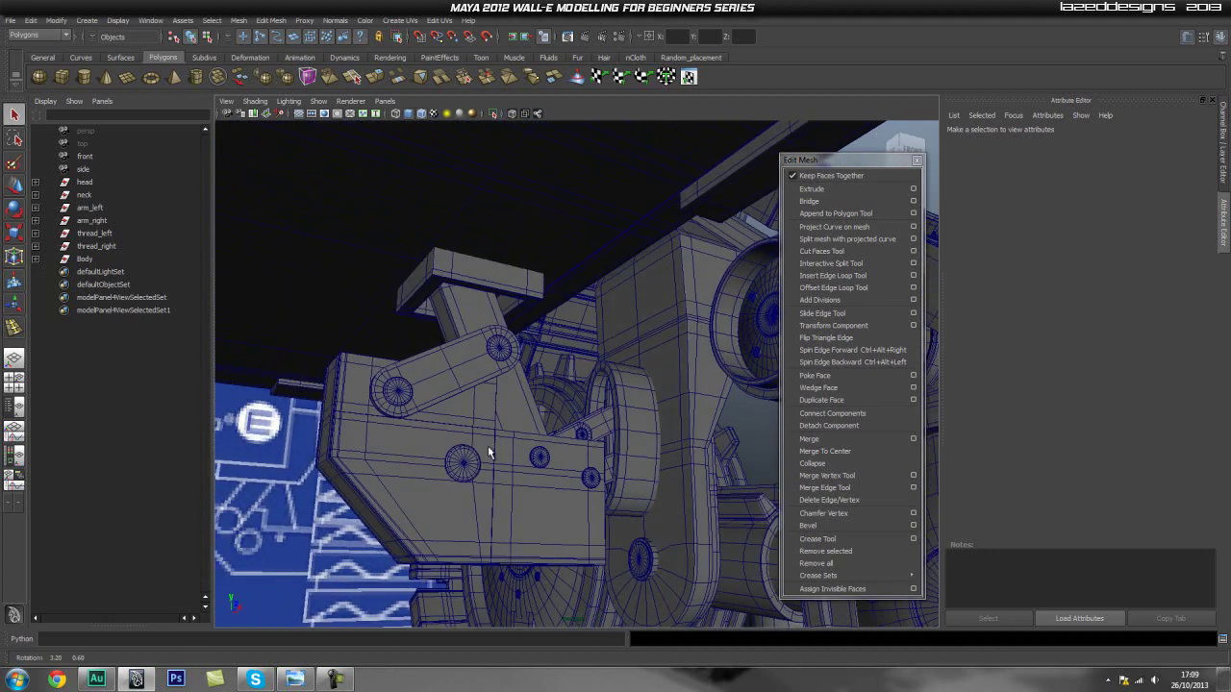
pyautogui.click(460, 437)
pyautogui.click(462, 467)
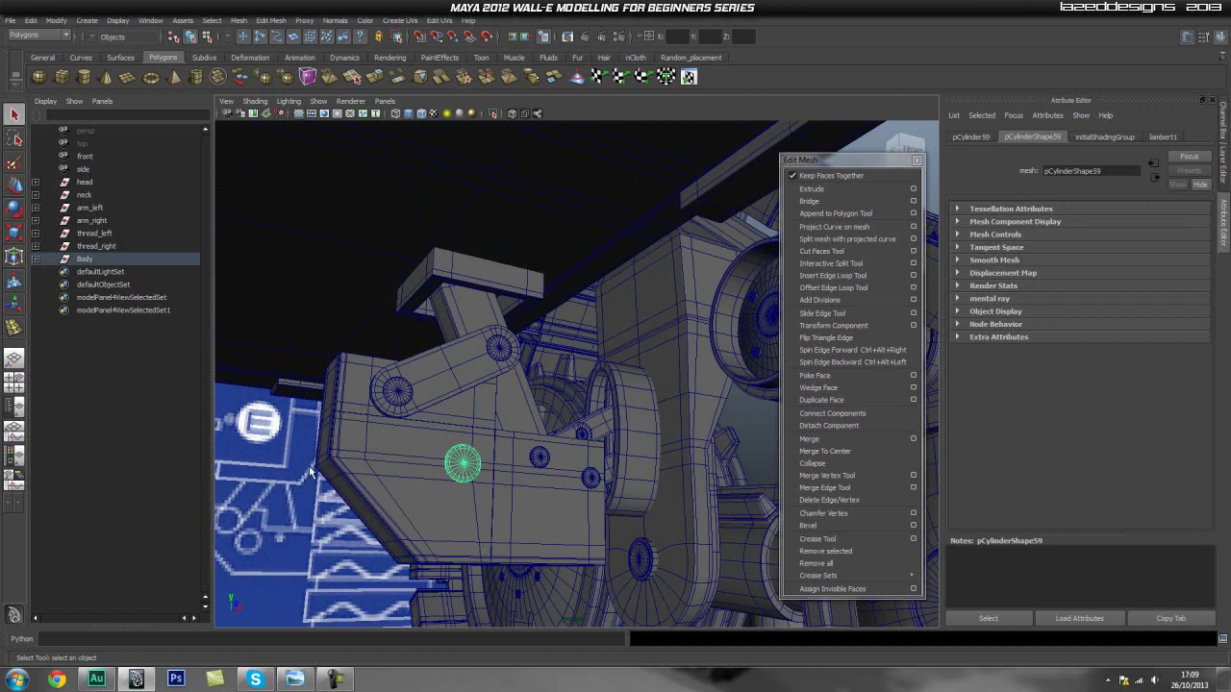
pyautogui.click(343, 468)
pyautogui.keyDown('alt'); pyautogui.moveTo(604, 454); pyautogui.dragTo(623, 416); pyautogui.keyUp('alt')
pyautogui.click(571, 404)
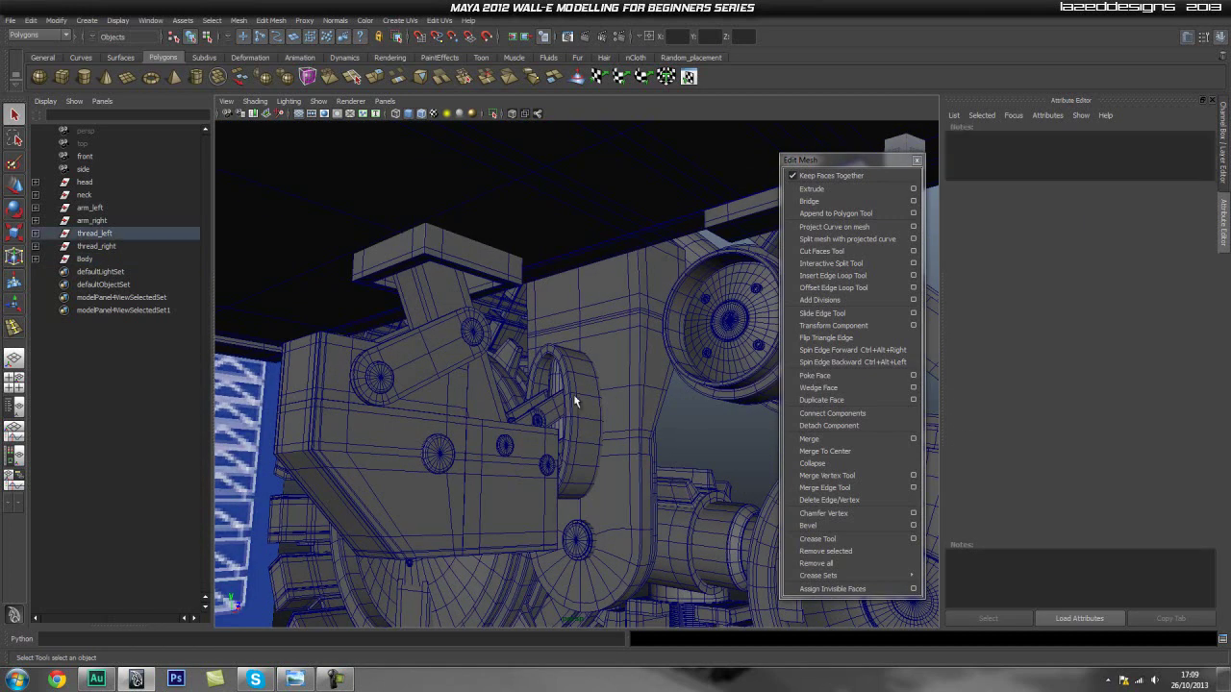
pyautogui.click(440, 556)
pyautogui.keyDown('alt'); pyautogui.moveTo(440, 556); pyautogui.dragTo(452, 462); pyautogui.keyUp('alt')
pyautogui.click(262, 546)
pyautogui.click(252, 527)
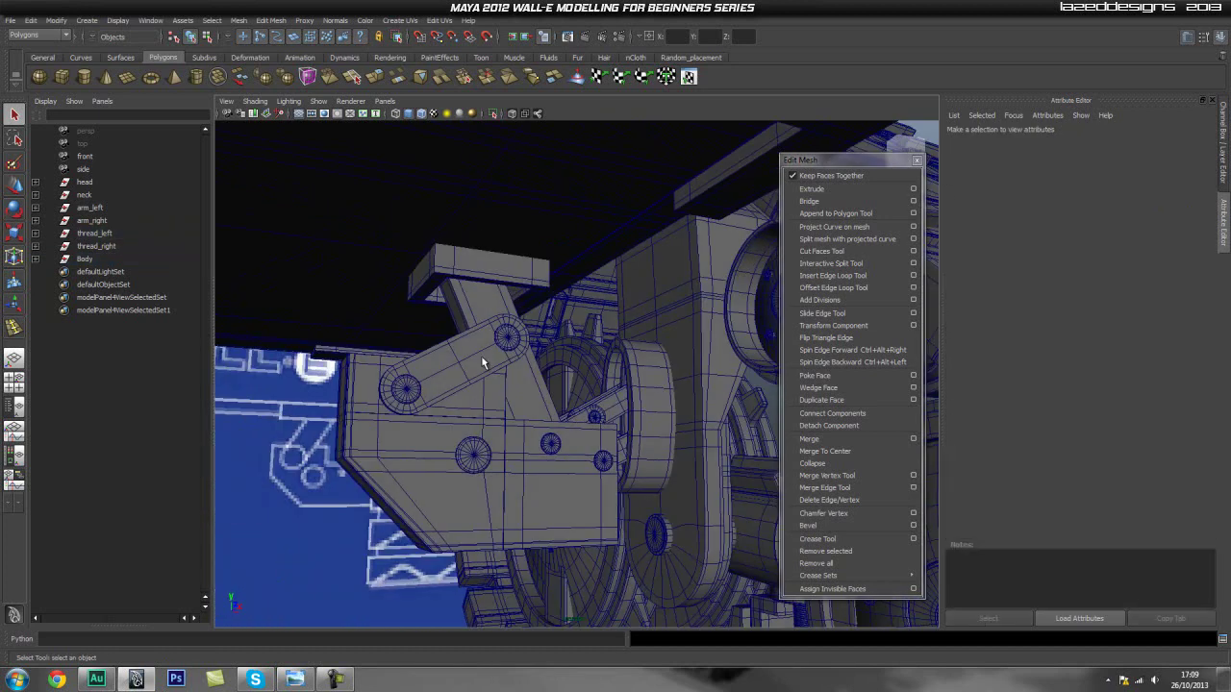
# Inspect the bracket's opposite side, its position relative to the tracks, and the piston details on the finished model
pyautogui.keyDown('alt'); pyautogui.moveTo(362, 456); pyautogui.dragTo(462, 461); pyautogui.keyUp('alt')
pyautogui.keyDown('alt'); pyautogui.moveTo(428, 455); pyautogui.dragTo(574, 442, button='middle'); pyautogui.keyUp('alt')
pyautogui.scroll(3, 574, 442)
pyautogui.keyDown('alt'); pyautogui.moveTo(500, 470); pyautogui.dragTo(538, 337); pyautogui.keyUp('alt')
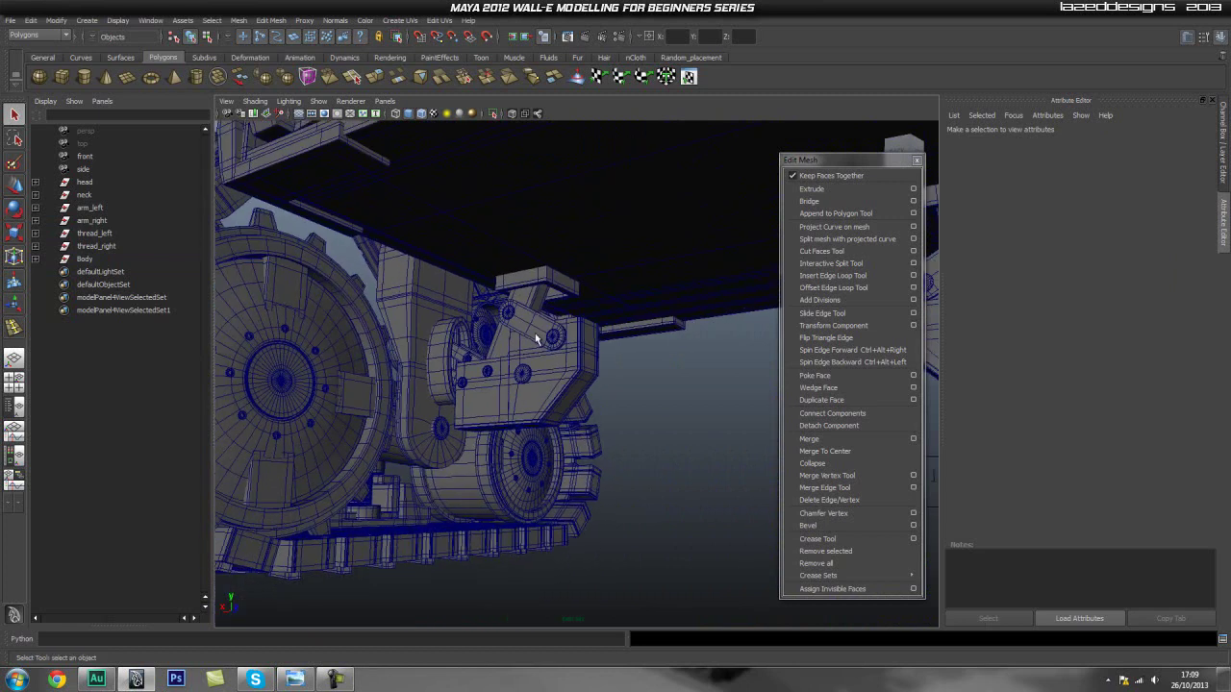
pyautogui.keyDown('alt'); pyautogui.moveTo(462, 402); pyautogui.dragTo(533, 372); pyautogui.keyUp('alt')
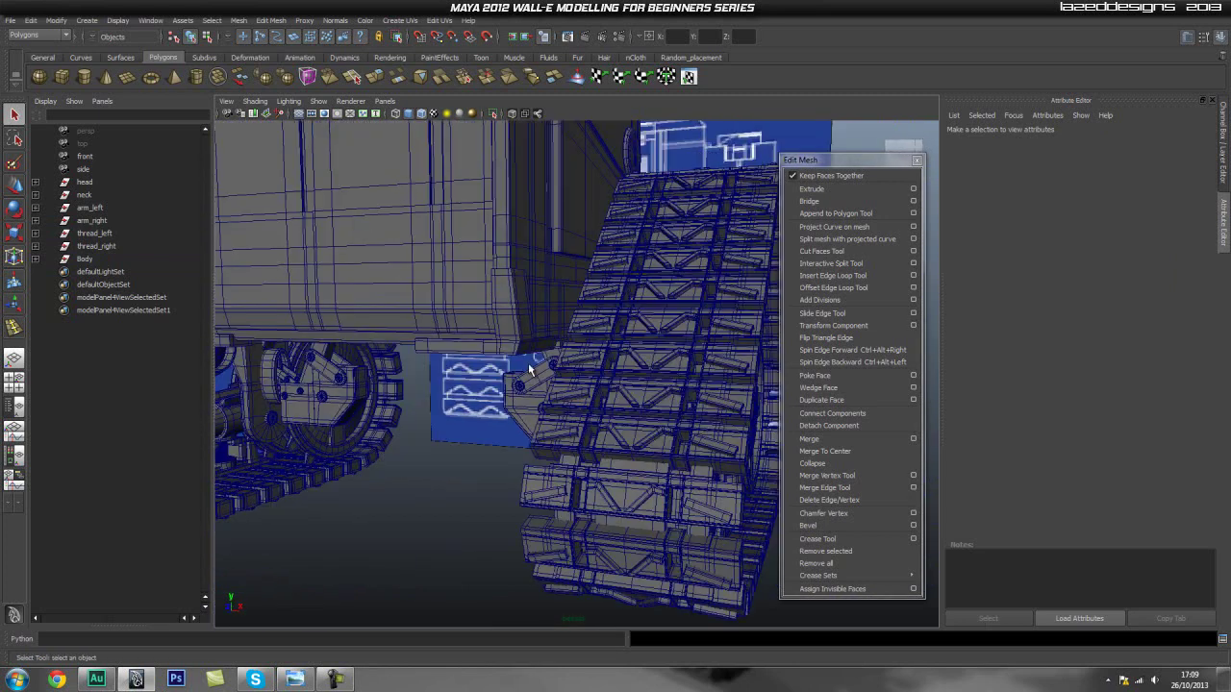
pyautogui.click(492, 364)
pyautogui.keyDown('alt'); pyautogui.moveTo(456, 398); pyautogui.dragTo(533, 390); pyautogui.keyUp('alt')
pyautogui.click(375, 348)
pyautogui.keyDown('alt'); pyautogui.moveTo(533, 391); pyautogui.dragTo(848, 463, button='right'); pyautogui.keyUp('alt')
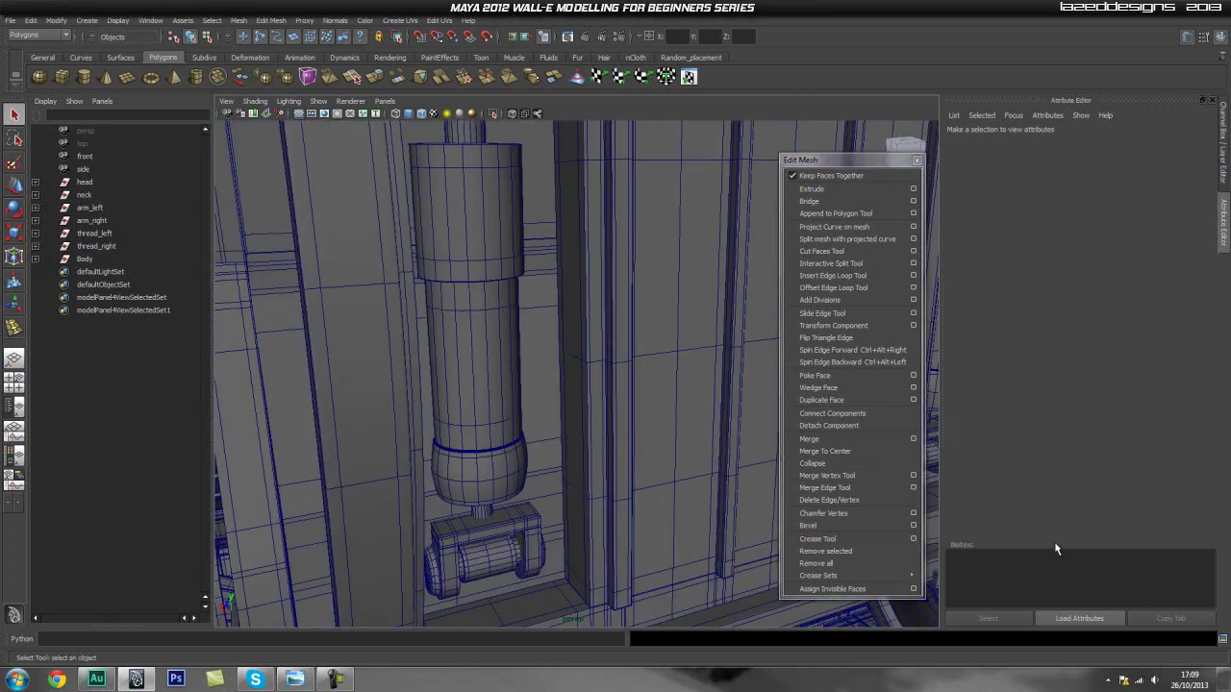
# Hide the references_layer and review the whole finished robot from the back and the front
pyautogui.hotkey('ctrl', 'a')
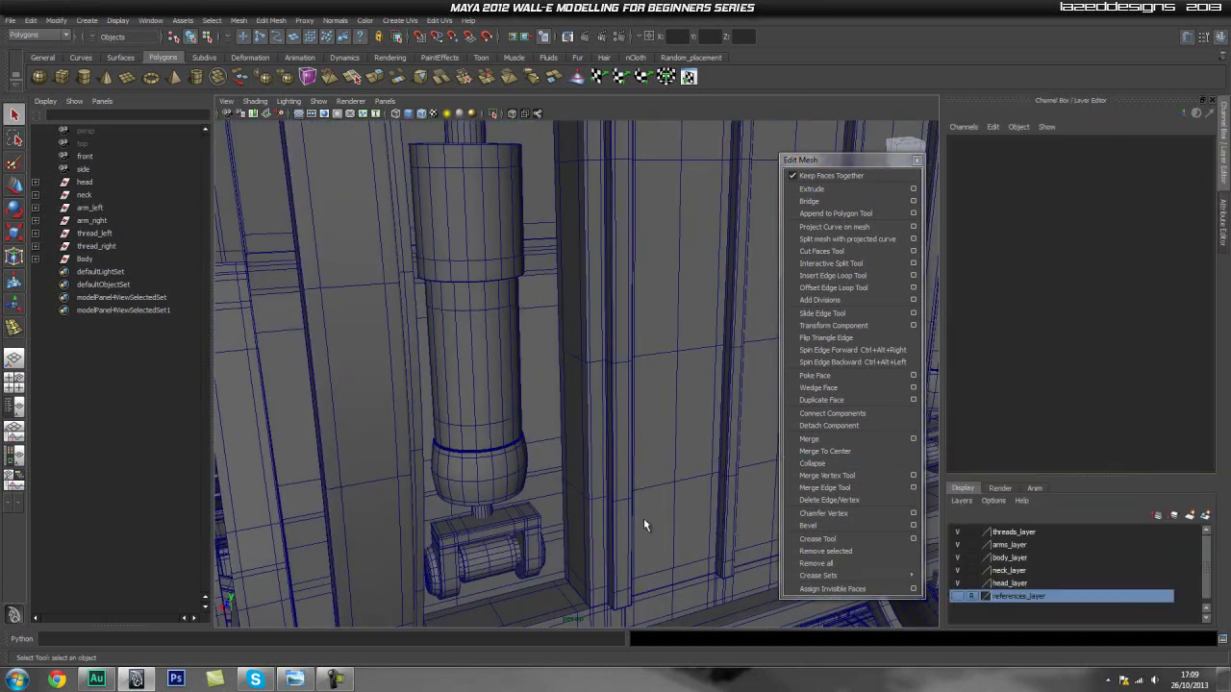
pyautogui.scroll(-5, 556, 433)
pyautogui.moveTo(563, 448)
pyautogui.keyDown('alt'); pyautogui.mouseDown()
pyautogui.moveTo(625, 442)
pyautogui.moveTo(584, 438)
pyautogui.mouseUp(); pyautogui.keyUp('alt')
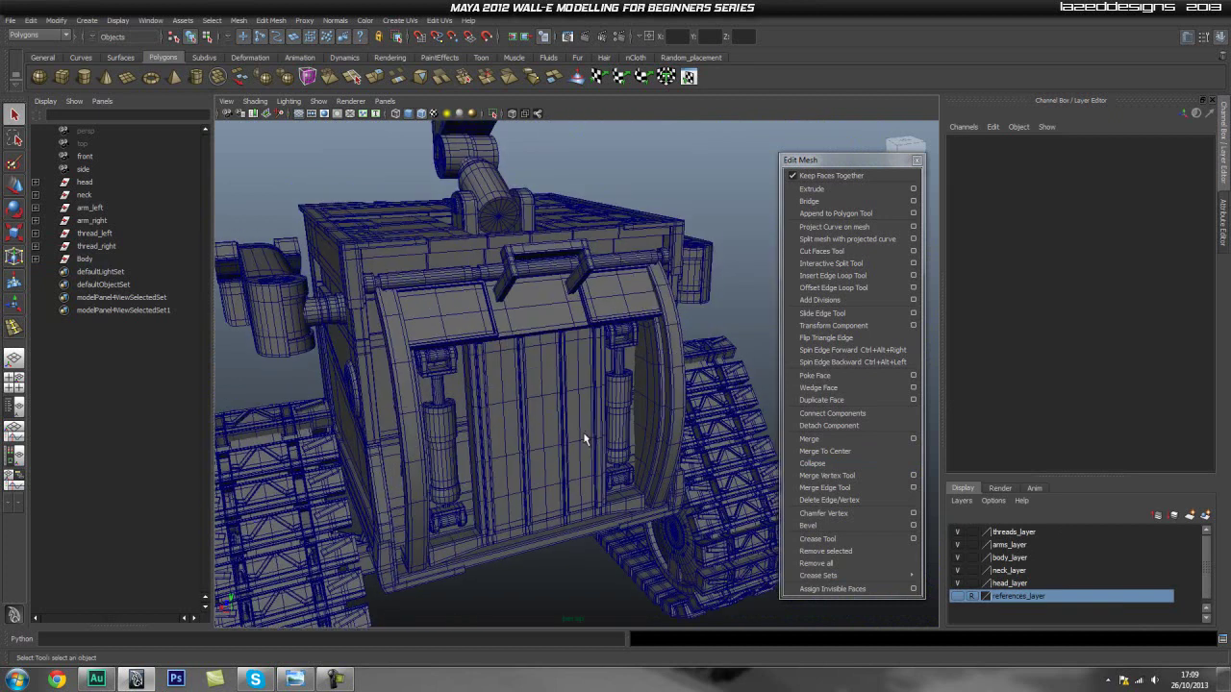
pyautogui.keyDown('alt'); pyautogui.moveTo(518, 365); pyautogui.dragTo(513, 407); pyautogui.keyUp('alt')
pyautogui.keyDown('alt'); pyautogui.moveTo(513, 406); pyautogui.dragTo(497, 417, button='middle'); pyautogui.keyUp('alt')
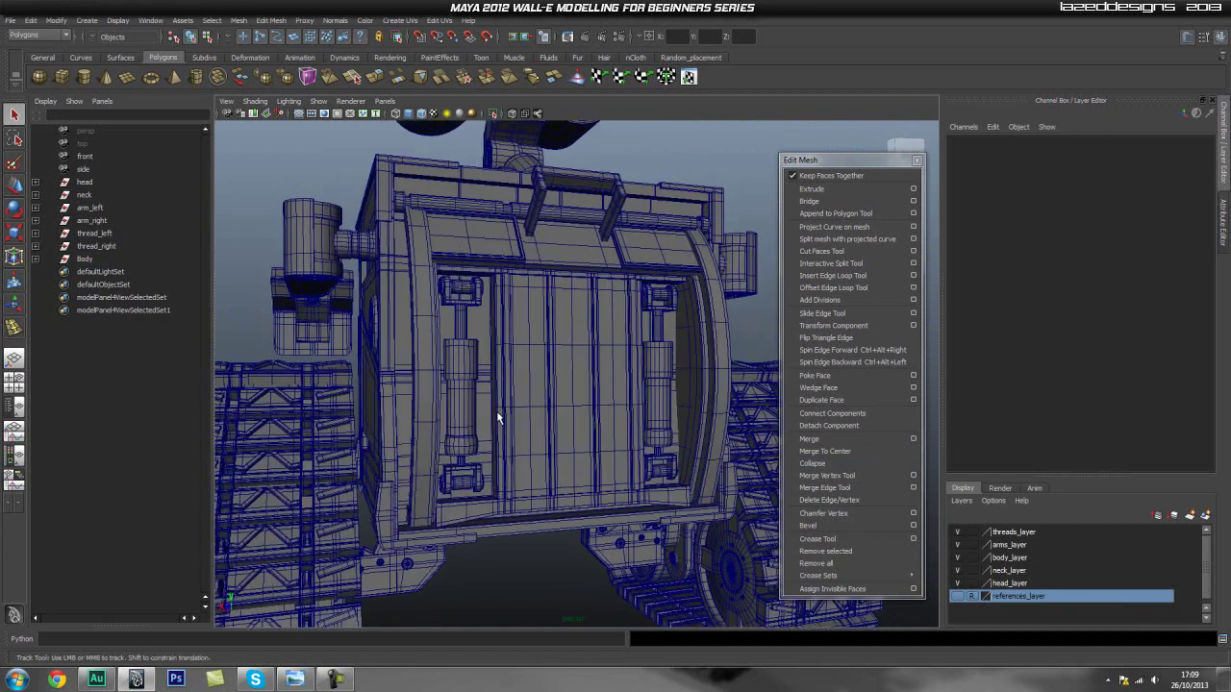
pyautogui.keyDown('alt'); pyautogui.moveTo(497, 417); pyautogui.dragTo(414, 443, button='right'); pyautogui.keyUp('alt')
pyautogui.keyDown('alt'); pyautogui.moveTo(414, 441); pyautogui.dragTo(607, 449); pyautogui.keyUp('alt')
pyautogui.keyDown('alt'); pyautogui.moveTo(606, 450); pyautogui.dragTo(552, 470, button='middle'); pyautogui.keyUp('alt')
pyautogui.keyDown('alt'); pyautogui.moveTo(552, 470); pyautogui.dragTo(526, 473); pyautogui.keyUp('alt')
pyautogui.keyDown('alt'); pyautogui.moveTo(526, 473); pyautogui.dragTo(505, 439, button='right'); pyautogui.keyUp('alt')
pyautogui.keyDown('alt'); pyautogui.moveTo(505, 439); pyautogui.dragTo(490, 368, button='middle'); pyautogui.keyUp('alt')
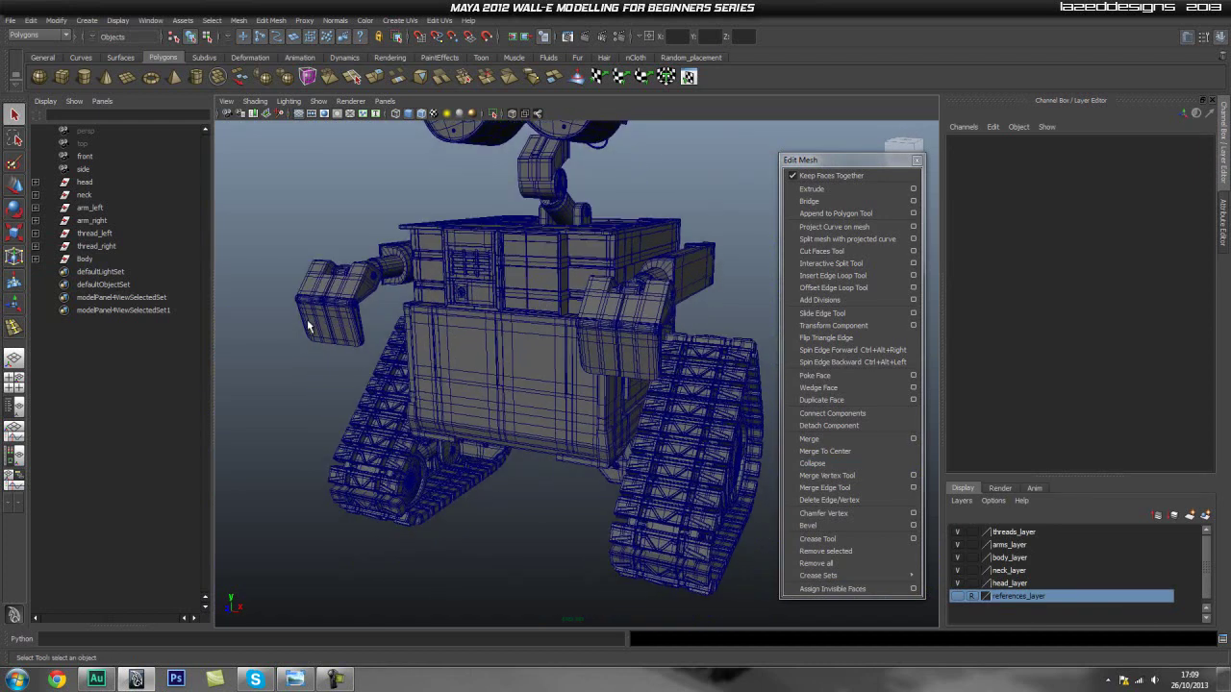
# Open the scene 2_.mb without saving the changes to 3_.mb
pyautogui.click(12, 20)
pyautogui.click(29, 44)
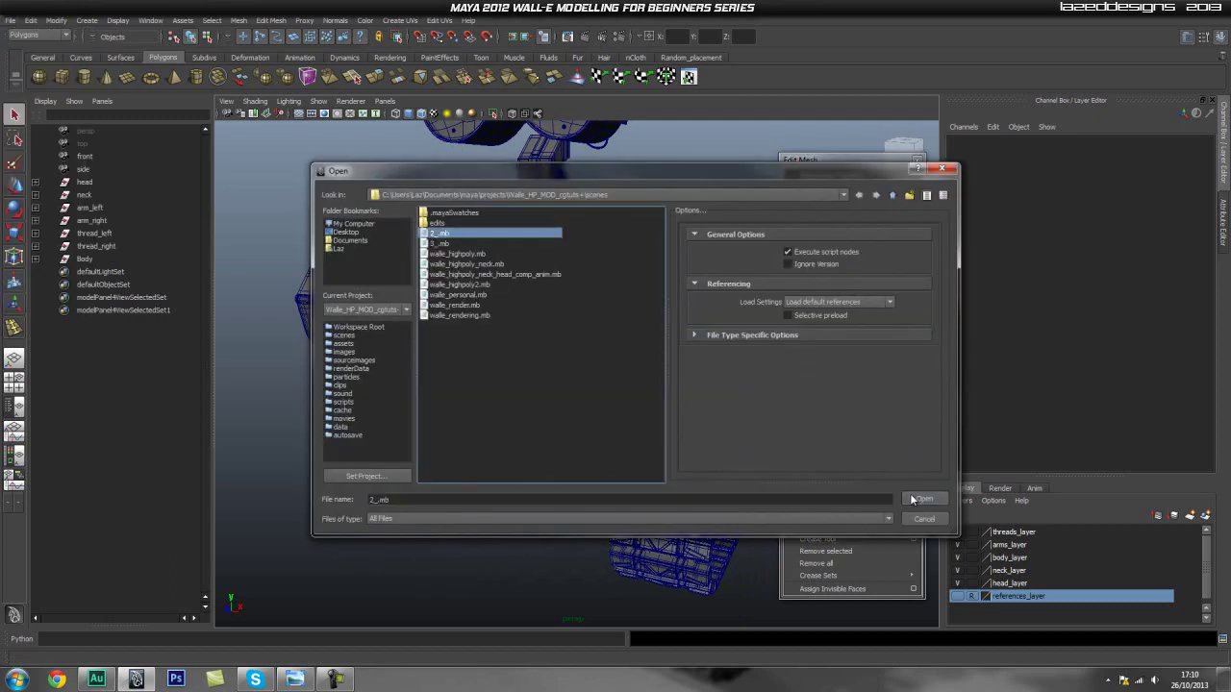
pyautogui.click(913, 499)
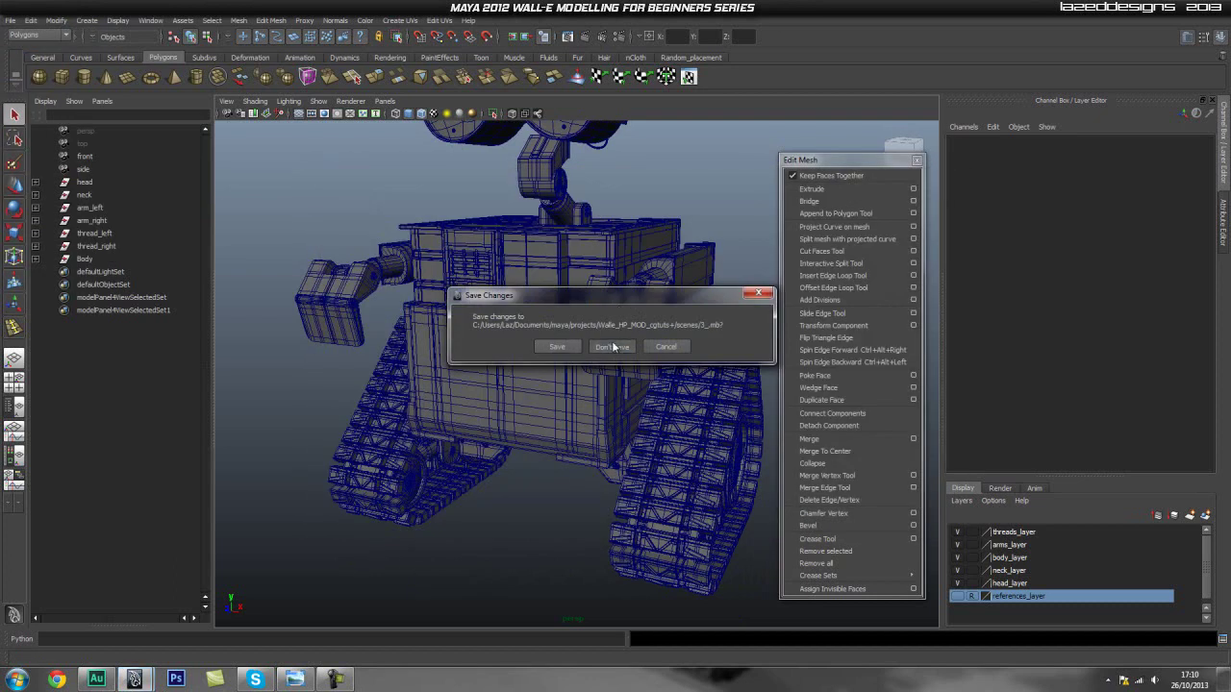
pyautogui.click(615, 346)
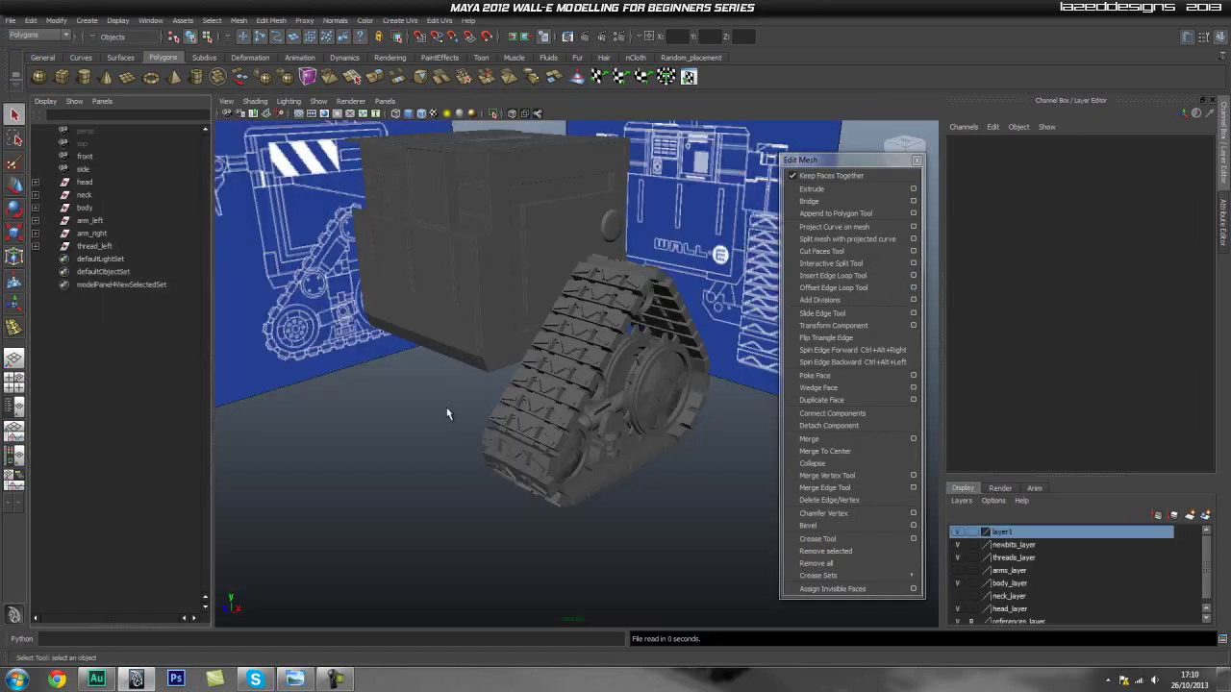
# Check the area under the body, and study the bracket's wireframe reference picture in Windows Photo Viewer
pyautogui.keyDown('alt'); pyautogui.moveTo(541, 402); pyautogui.dragTo(604, 367); pyautogui.keyUp('alt')
pyautogui.keyDown('alt'); pyautogui.moveTo(667, 391); pyautogui.dragTo(546, 385); pyautogui.keyUp('alt')
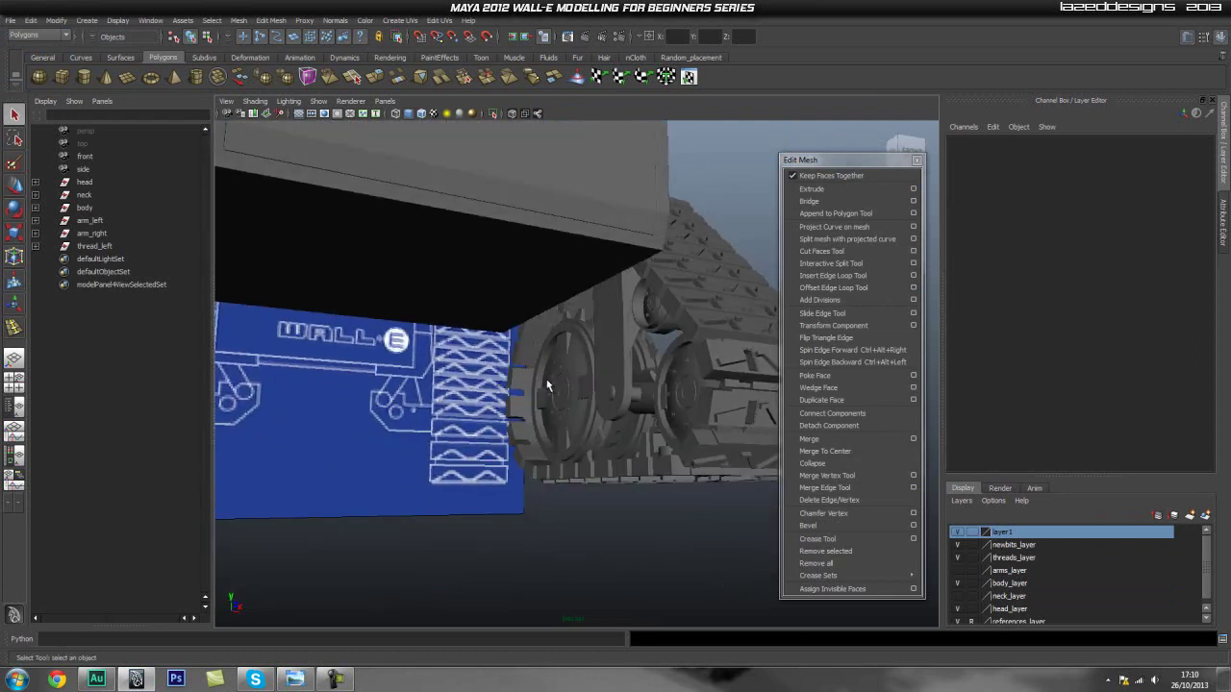
pyautogui.moveTo(1229, 50); pyautogui.dragTo(566, 2)
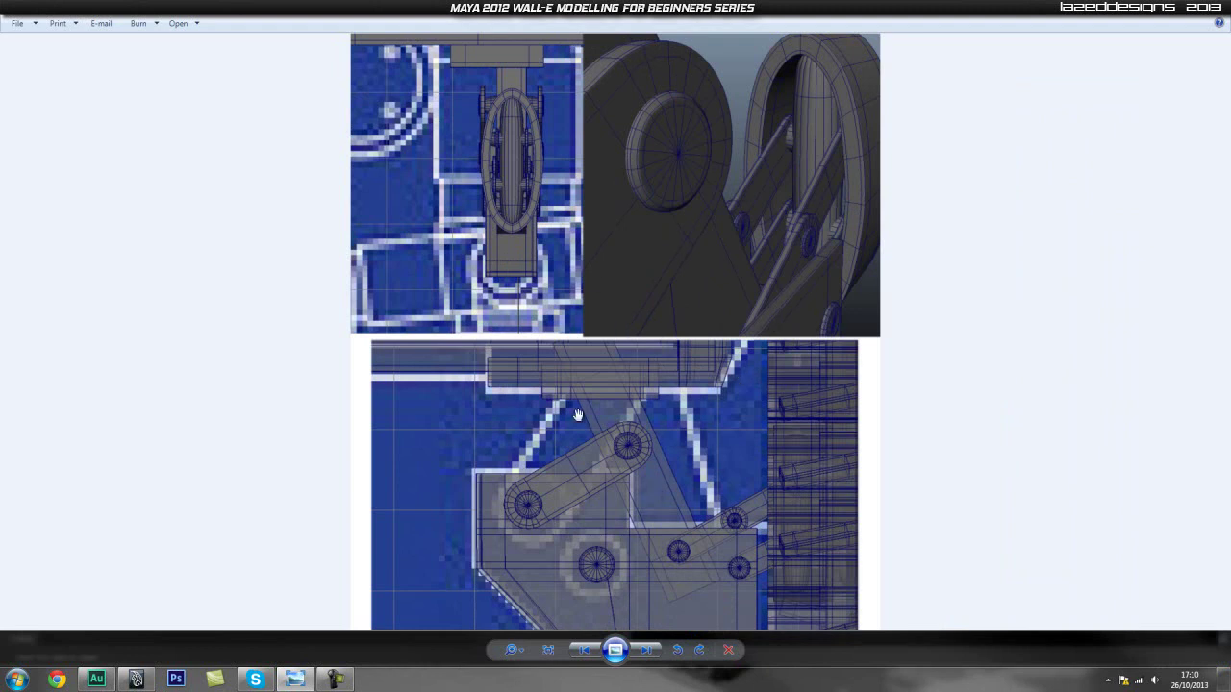
pyautogui.moveTo(711, 568); pyautogui.dragTo(674, 506)
pyautogui.moveTo(671, 381); pyautogui.dragTo(671, 407)
pyautogui.moveTo(355, 15); pyautogui.dragTo(1230, 107)
# Draw the base of a polygon cube over the upper block of the bracket blueprint in the front view
pyautogui.keyDown('alt'); pyautogui.moveTo(538, 472); pyautogui.dragTo(500, 401); pyautogui.keyUp('alt')
pyautogui.press('space')
pyautogui.scroll(-10, 484, 398)
pyautogui.keyDown('alt'); pyautogui.moveTo(484, 398); pyautogui.dragTo(453, 366, button='middle'); pyautogui.keyUp('alt')
pyautogui.scroll(3, 557, 394)
pyautogui.scroll(2, 381, 305)
pyautogui.keyDown('alt'); pyautogui.moveTo(380, 304); pyautogui.dragTo(403, 333, button='middle'); pyautogui.keyUp('alt')
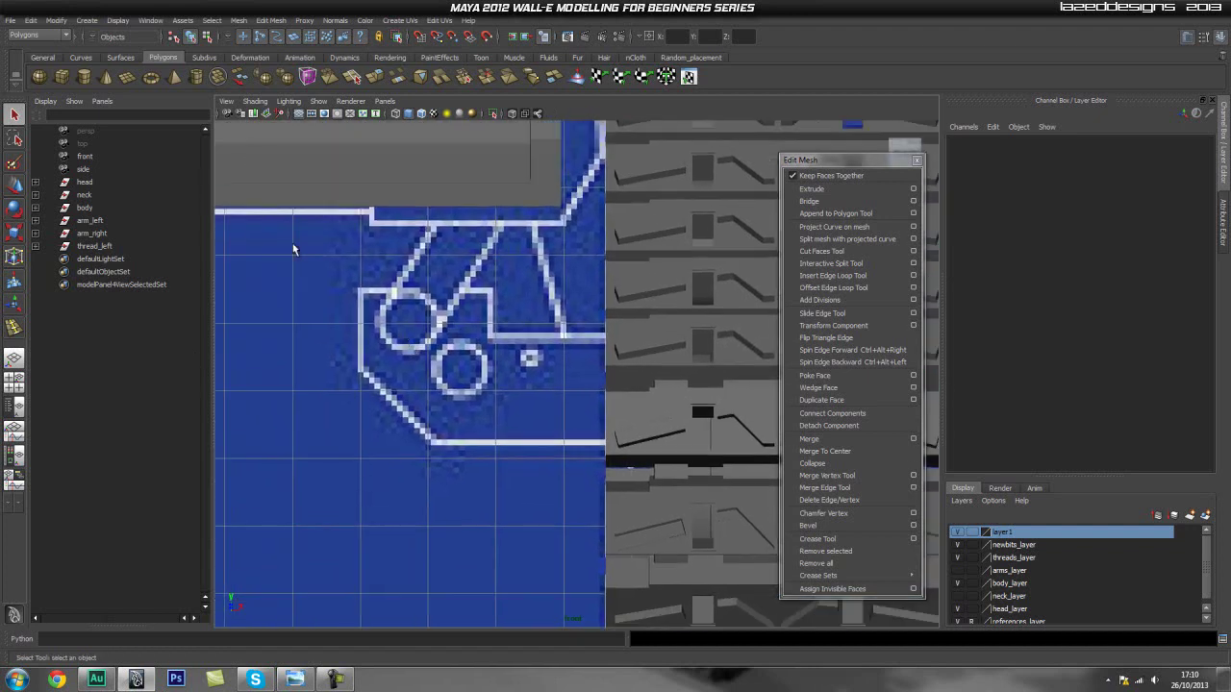
pyautogui.click(67, 81)
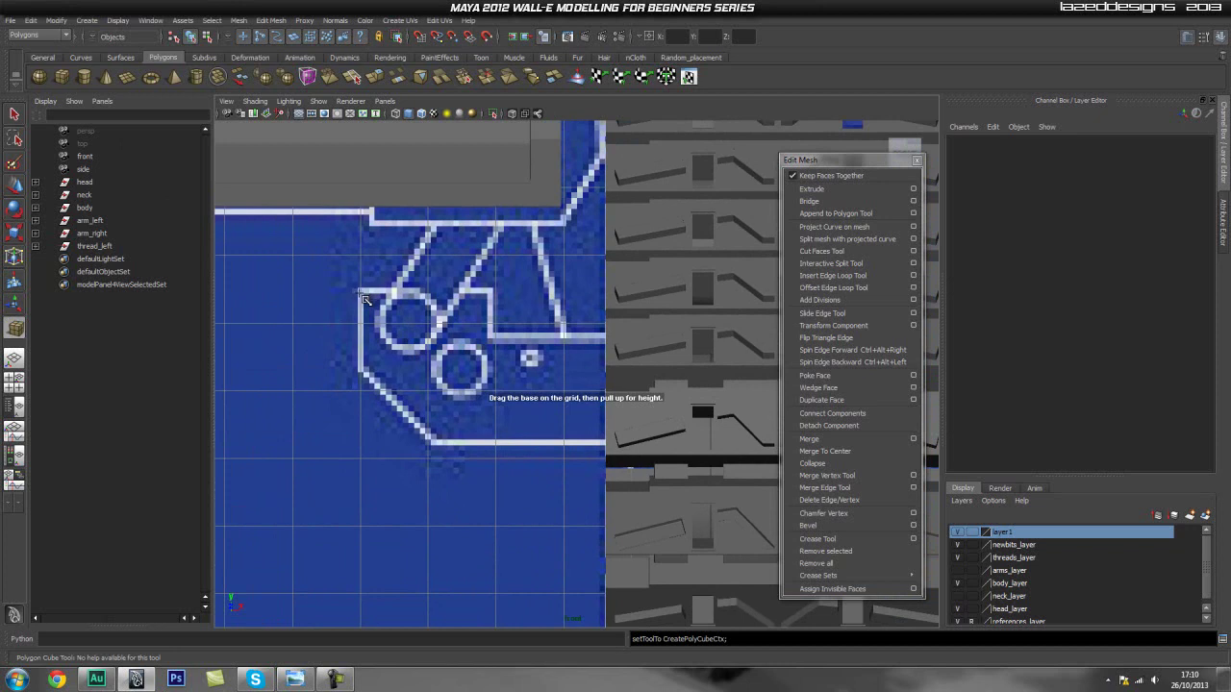
pyautogui.moveTo(361, 291); pyautogui.dragTo(491, 351)
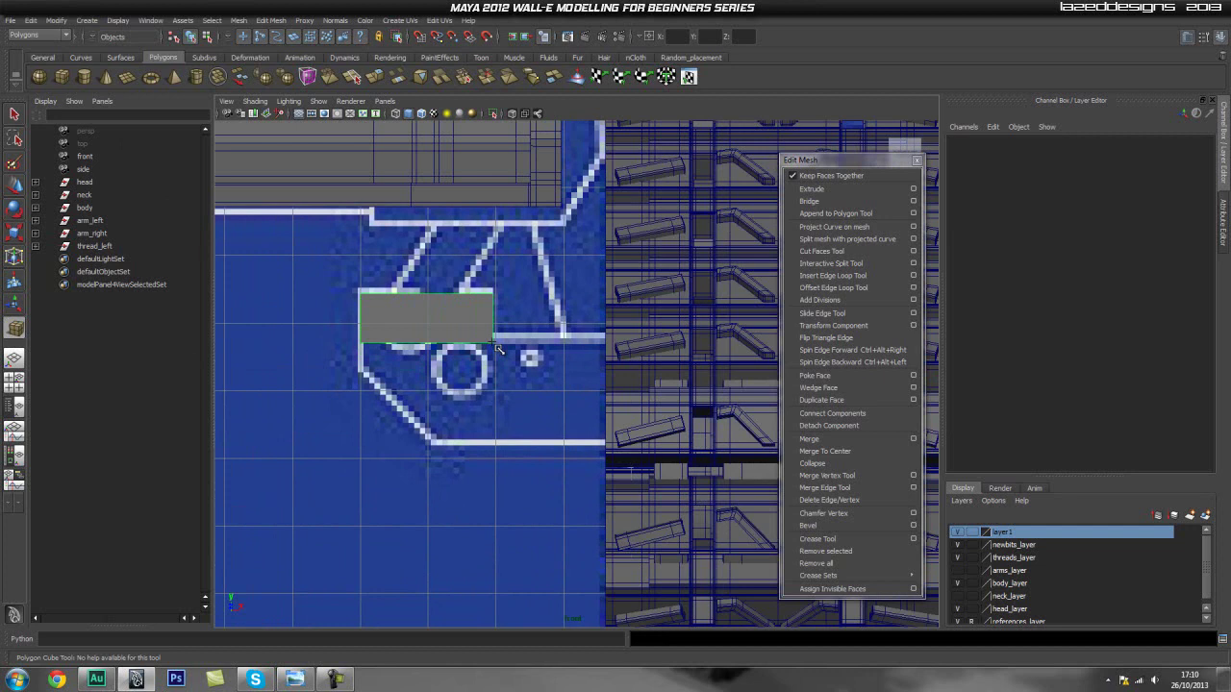
# Give the new cube a shallow depth and check its placement beneath the body in the perspective view
pyautogui.press('space')
pyautogui.moveTo(497, 341); pyautogui.dragTo(491, 371)
pyautogui.press('space')
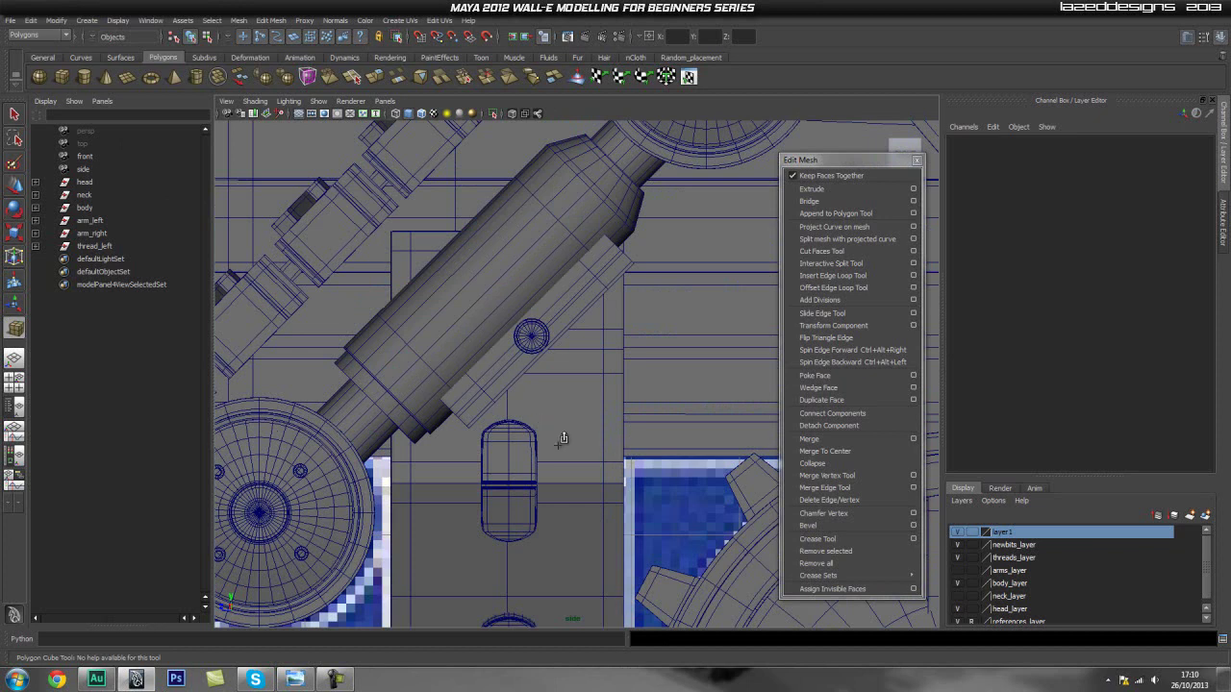
pyautogui.keyDown('alt'); pyautogui.moveTo(520, 515); pyautogui.dragTo(545, 397, button='middle'); pyautogui.keyUp('alt')
pyautogui.press('space')
pyautogui.press('space')
pyautogui.moveTo(487, 403); pyautogui.dragTo(452, 404)
pyautogui.keyDown('alt'); pyautogui.moveTo(506, 461); pyautogui.dragTo(567, 413); pyautogui.keyUp('alt')
pyautogui.keyDown('alt'); pyautogui.moveTo(567, 413); pyautogui.dragTo(573, 411, button='right'); pyautogui.keyUp('alt')
pyautogui.keyDown('alt'); pyautogui.moveTo(573, 411); pyautogui.dragTo(692, 423); pyautogui.keyUp('alt')
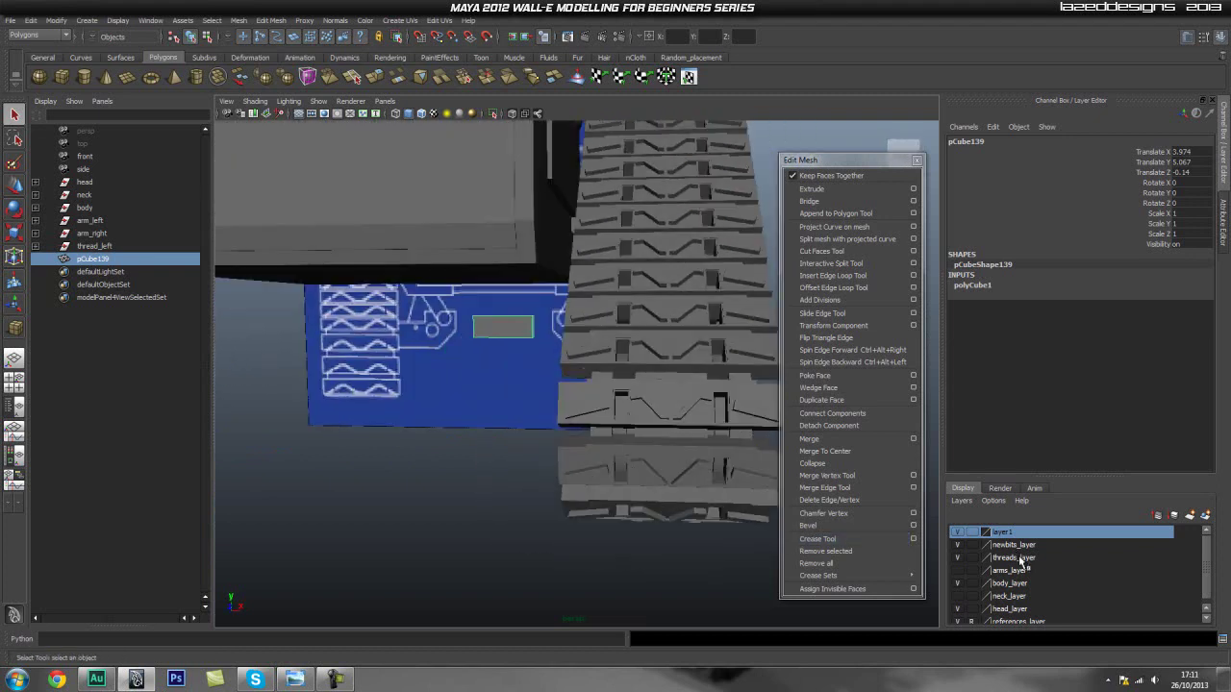
# Toggle the visibility of newbits_layer to check which parts it contains
pyautogui.click(958, 542)
pyautogui.click(958, 542)
pyautogui.click(958, 542)
pyautogui.click(959, 542)
pyautogui.click(958, 539)
pyautogui.keyDown('alt'); pyautogui.moveTo(731, 452); pyautogui.dragTo(582, 428); pyautogui.keyUp('alt')
pyautogui.scroll(-3, 603, 452)
pyautogui.click(958, 544)
# Rename the display layer layer1 as thread_left_layer
pyautogui.doubleClick(1005, 533)
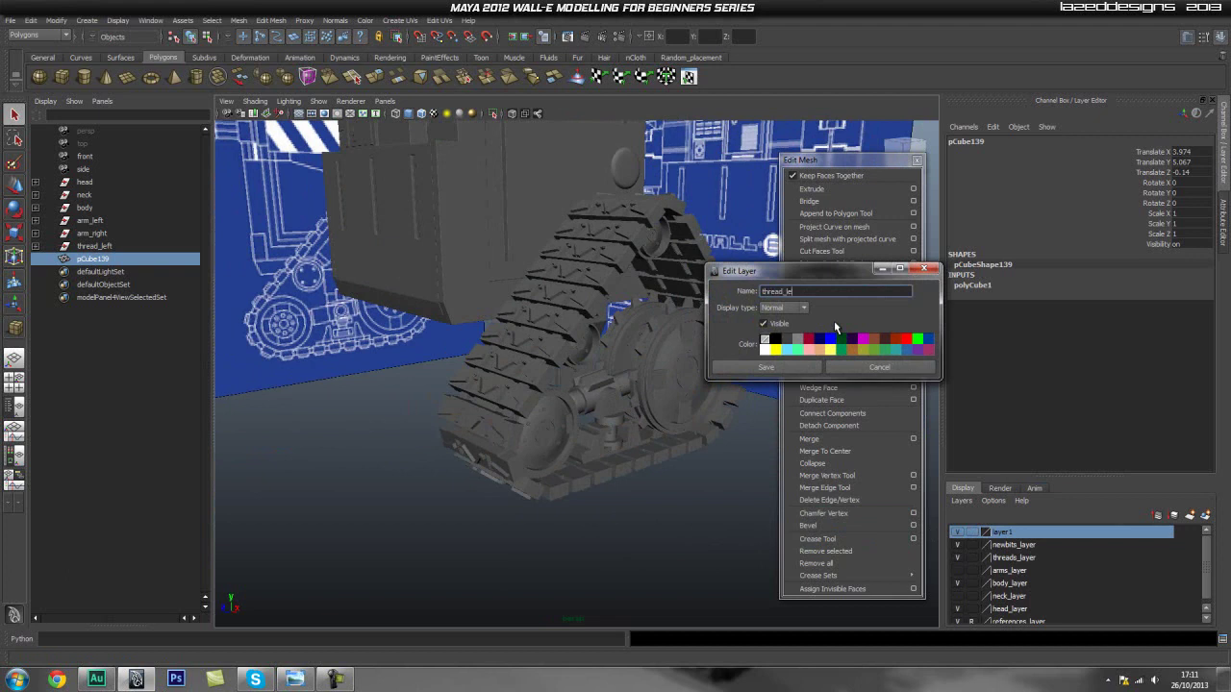
pyautogui.click(759, 367)
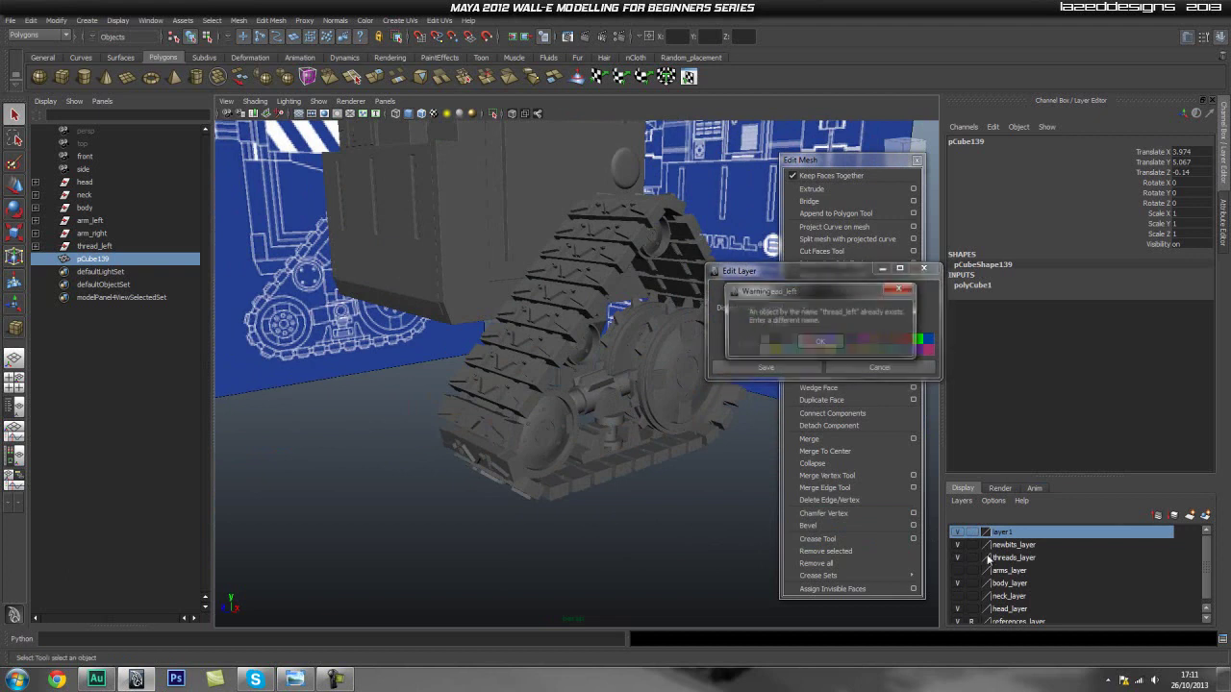
pyautogui.click(820, 343)
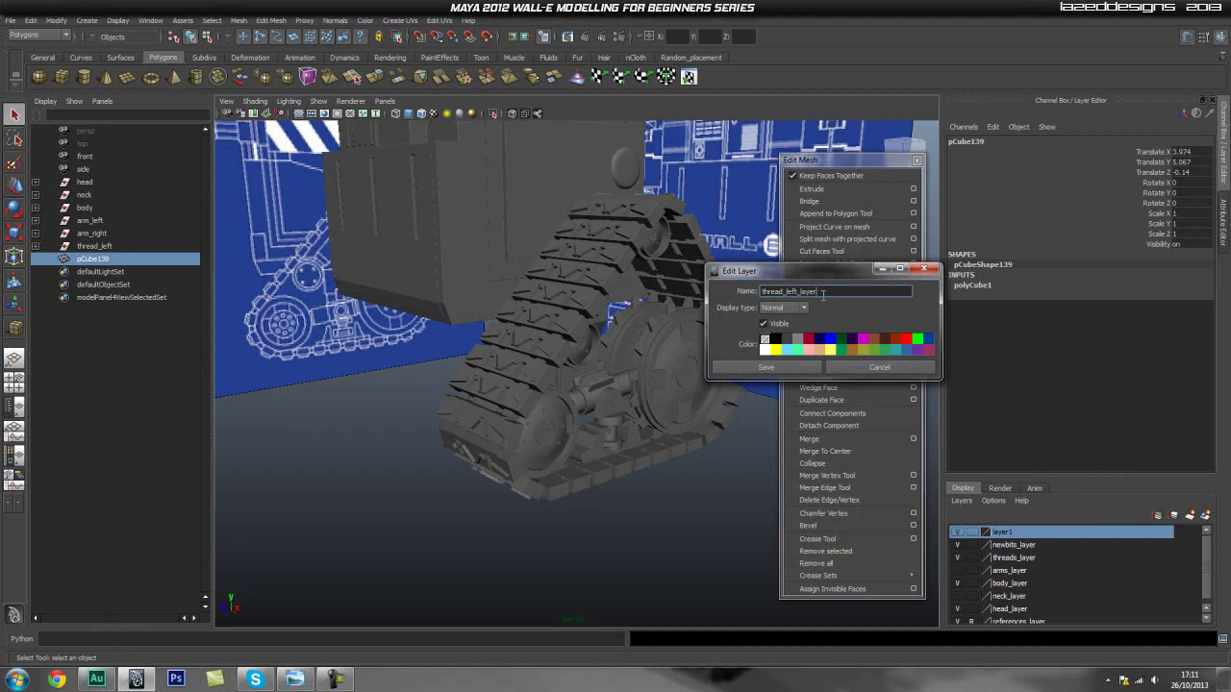
pyautogui.click(779, 366)
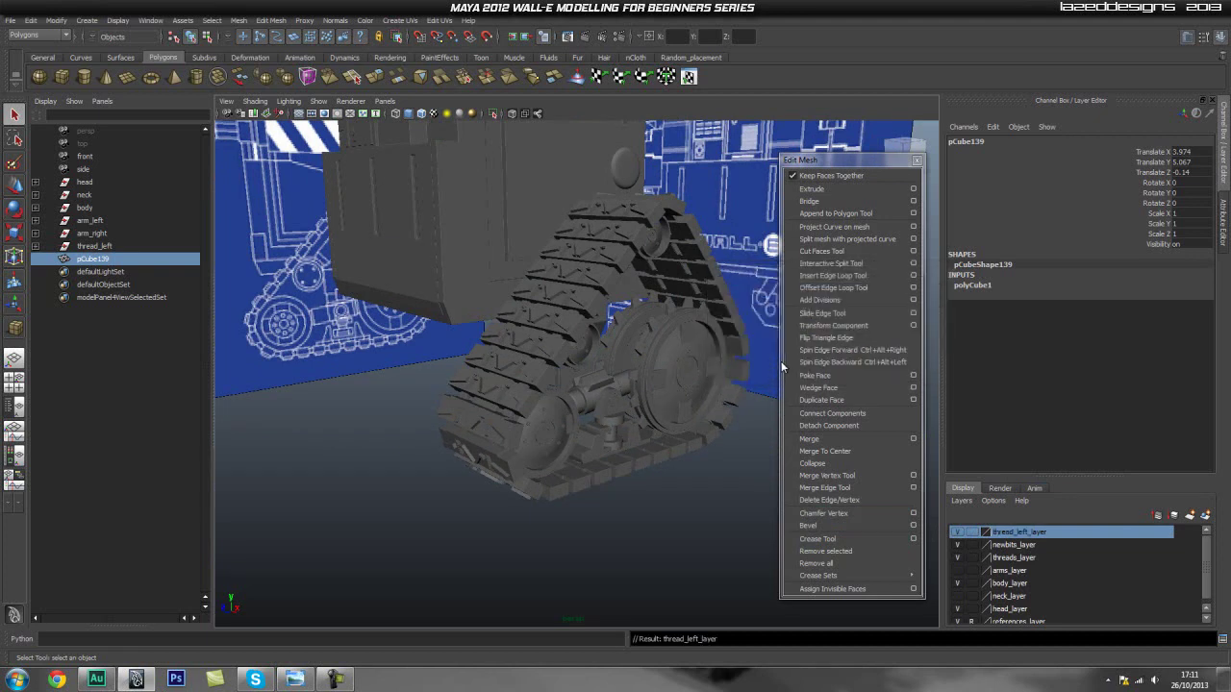
# Hide thread_left_layer, and empty and delete newbits_layer
pyautogui.click(958, 532)
pyautogui.click(1002, 545)
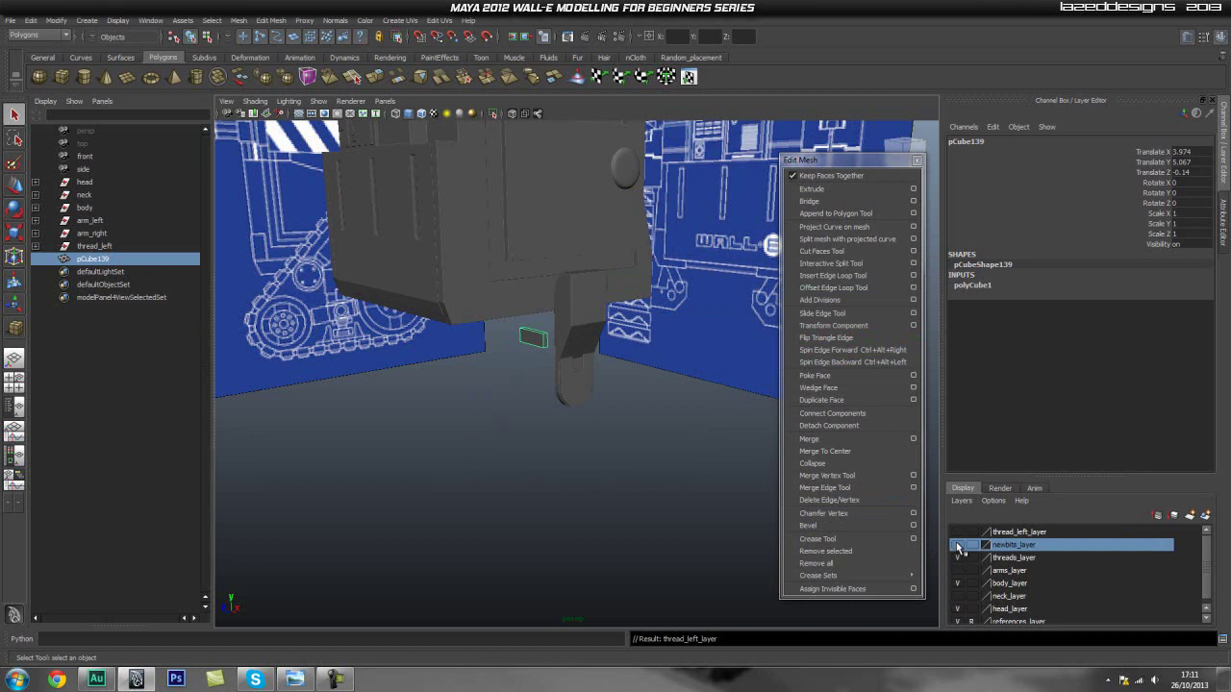
pyautogui.rightClick(1020, 551)
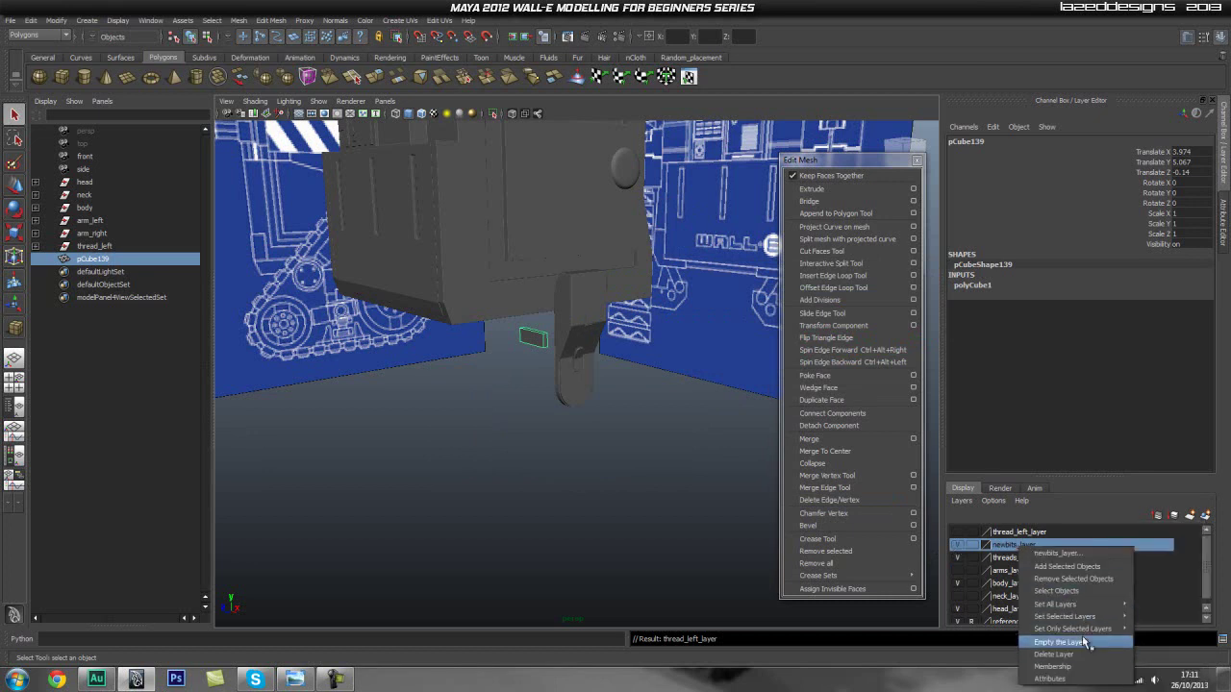
pyautogui.click(1085, 642)
pyautogui.rightClick(1106, 549)
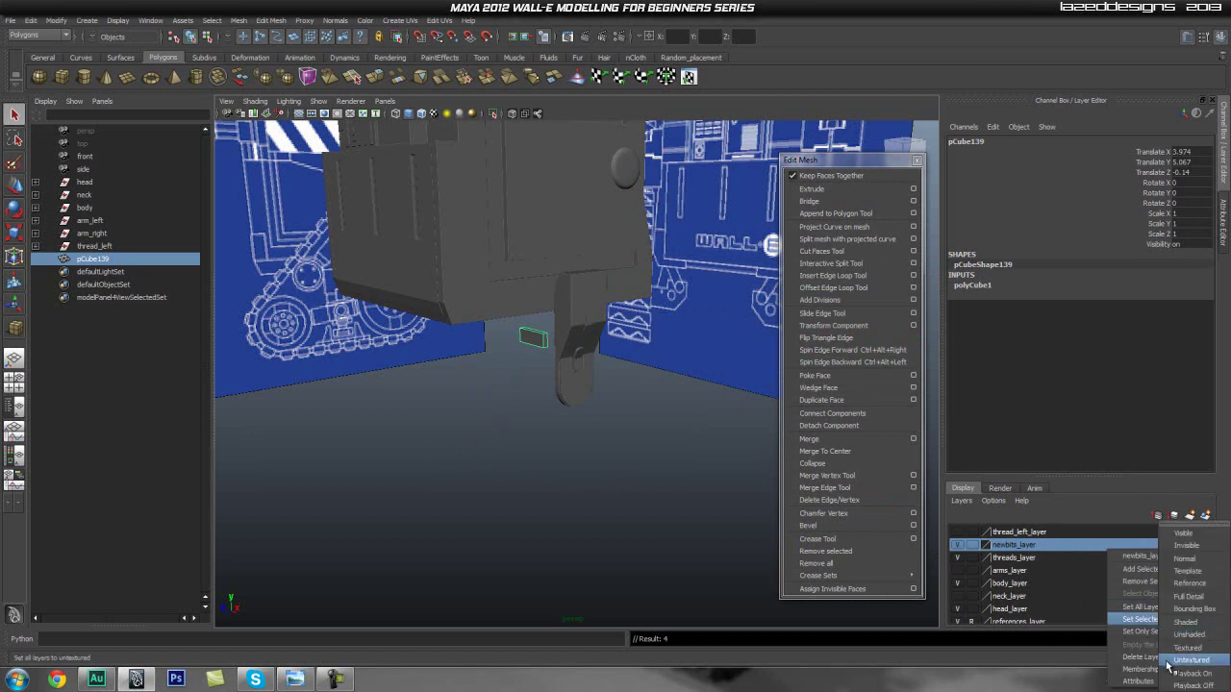
pyautogui.click(1151, 661)
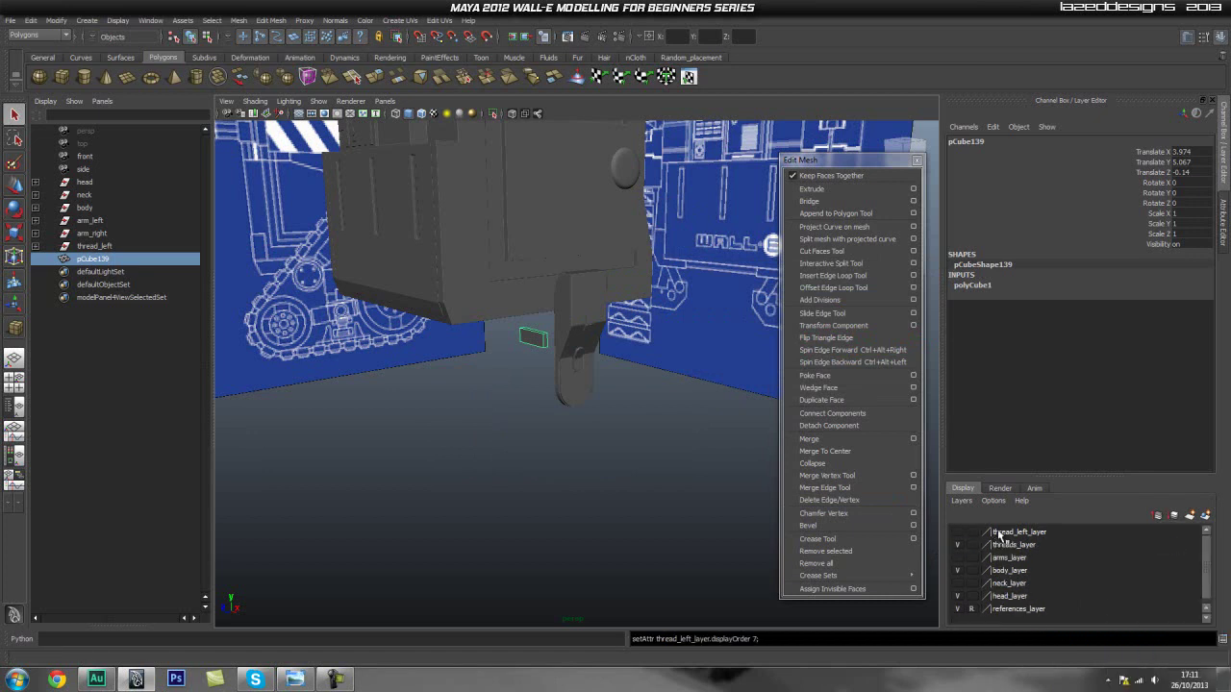
# Toggle the visibility of thread_left_layer to check which track parts it contains
pyautogui.click(998, 536)
pyautogui.click(958, 532)
pyautogui.click(957, 533)
pyautogui.click(957, 533)
pyautogui.click(958, 533)
pyautogui.click(958, 532)
pyautogui.click(957, 533)
# Add the main track support and its attached parts below the body to thread_left_layer, and show the layer
pyautogui.keyDown('alt'); pyautogui.moveTo(567, 471); pyautogui.dragTo(670, 370); pyautogui.keyUp('alt')
pyautogui.moveTo(585, 458); pyautogui.dragTo(661, 458)
pyautogui.rightClick(1011, 533)
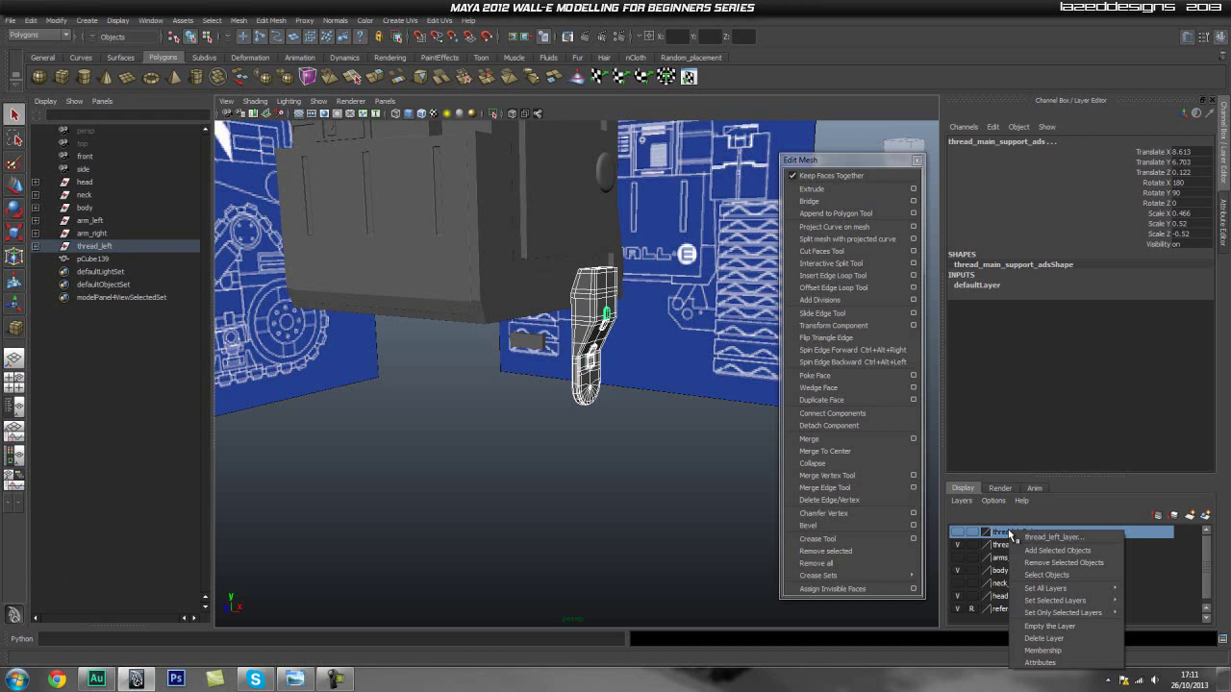
pyautogui.click(1057, 550)
pyautogui.click(959, 533)
pyautogui.click(959, 534)
pyautogui.click(960, 533)
pyautogui.moveTo(675, 411)
pyautogui.keyDown('alt'); pyautogui.mouseDown()
pyautogui.moveTo(609, 407)
pyautogui.moveTo(654, 413)
pyautogui.mouseUp(); pyautogui.keyUp('alt')
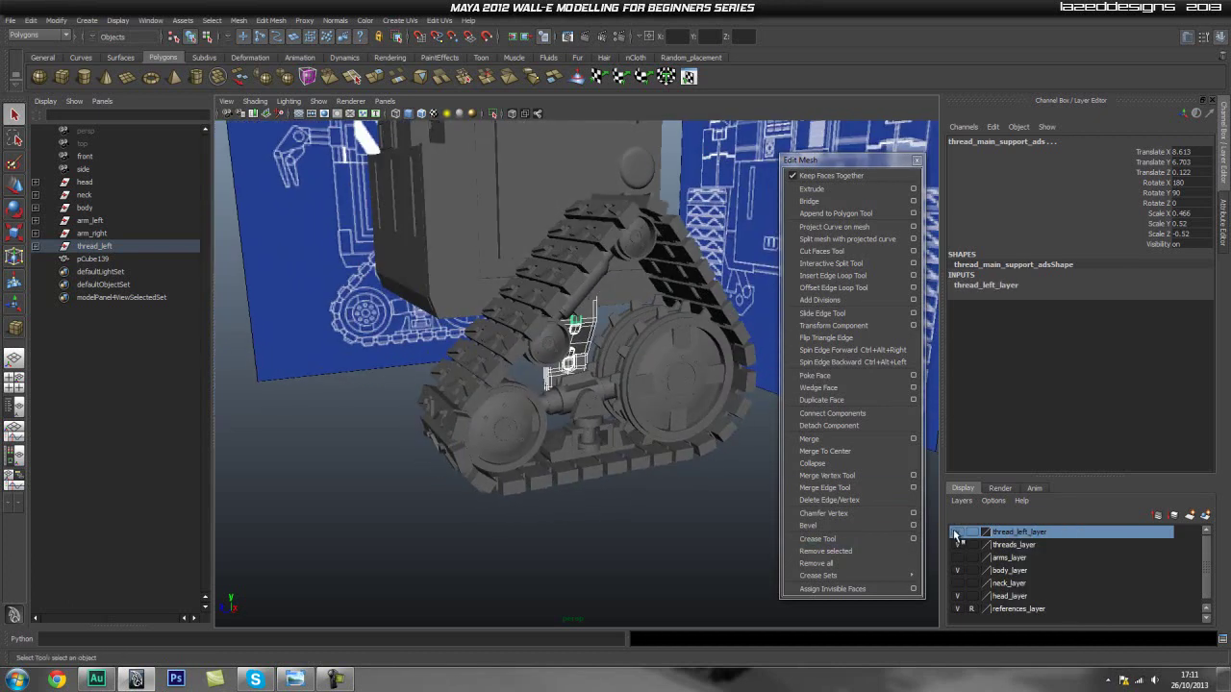
# Hide thread_left_layer and threads_layer, and empty and delete threads_layer
pyautogui.click(956, 532)
pyautogui.click(1004, 546)
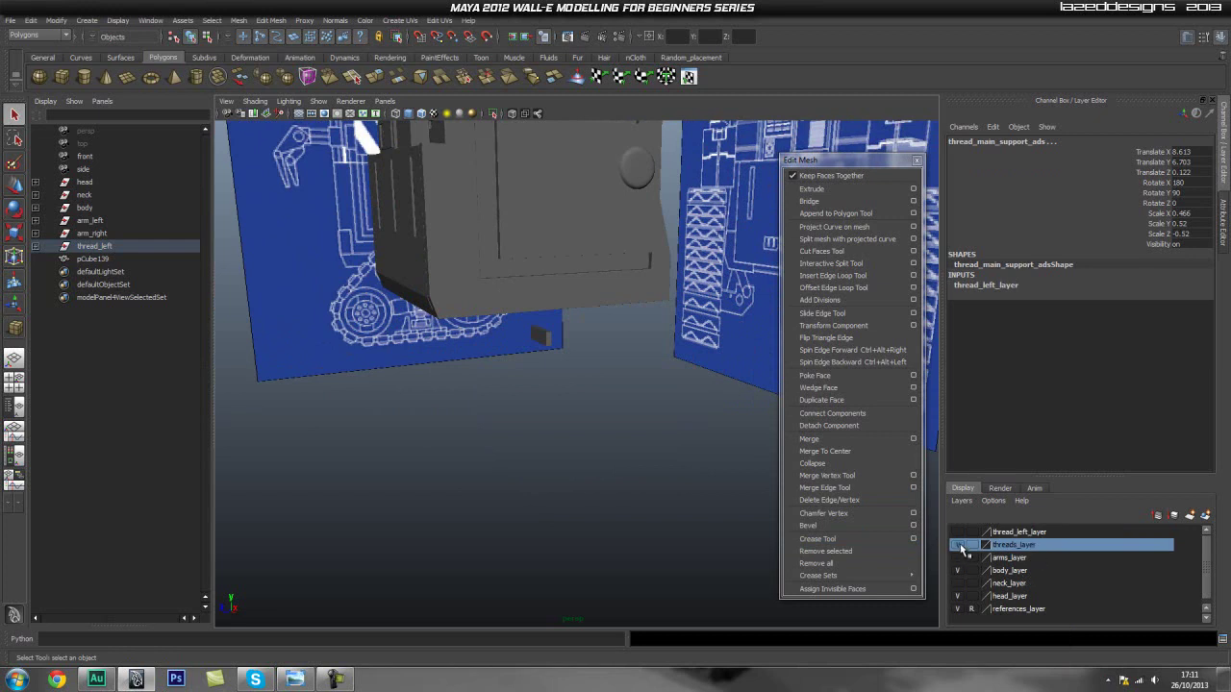
pyautogui.rightClick(1017, 548)
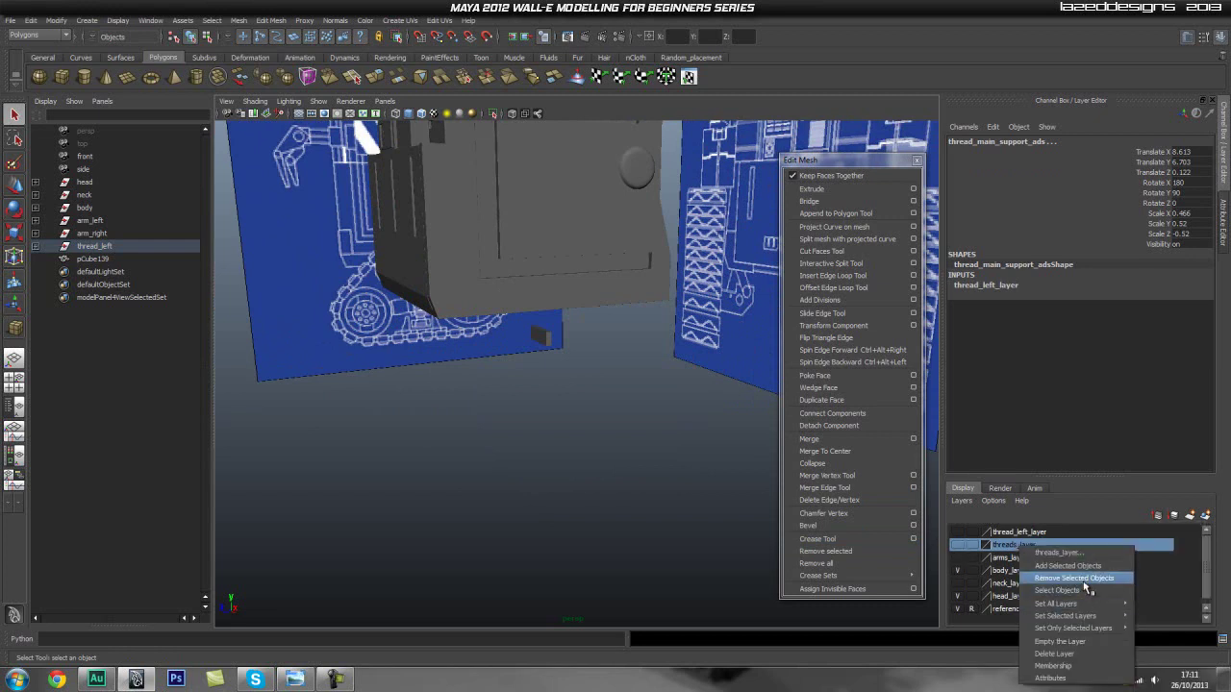
pyautogui.click(1081, 643)
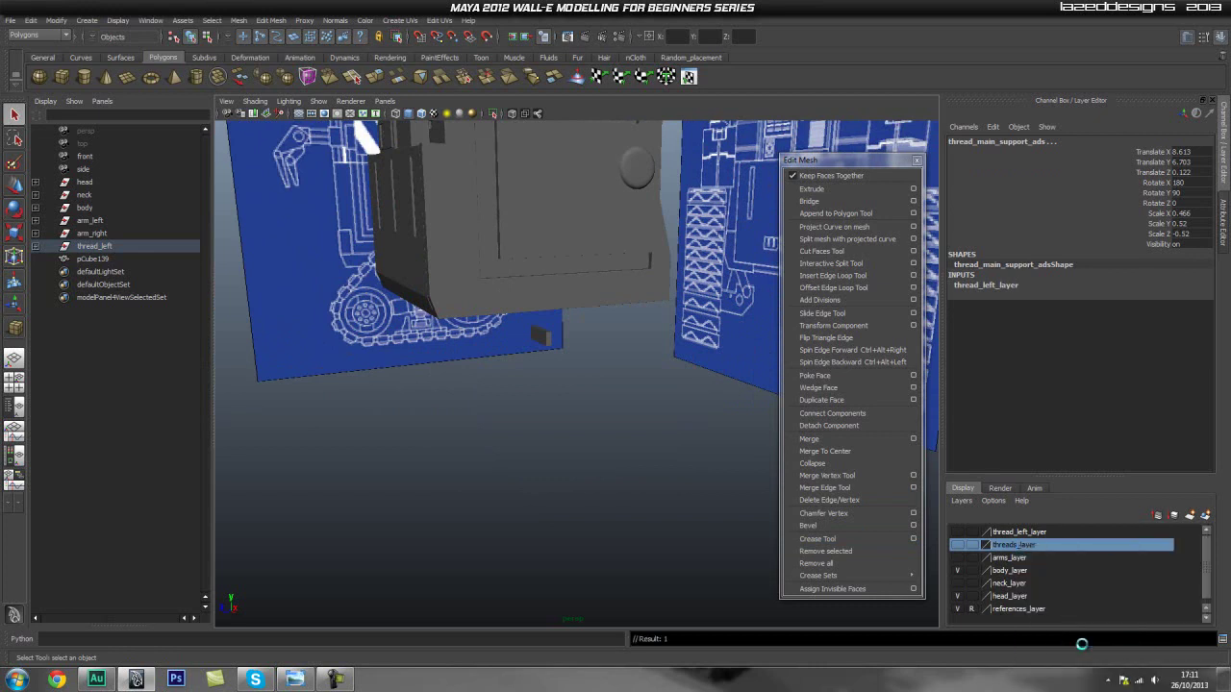
pyautogui.rightClick(1089, 541)
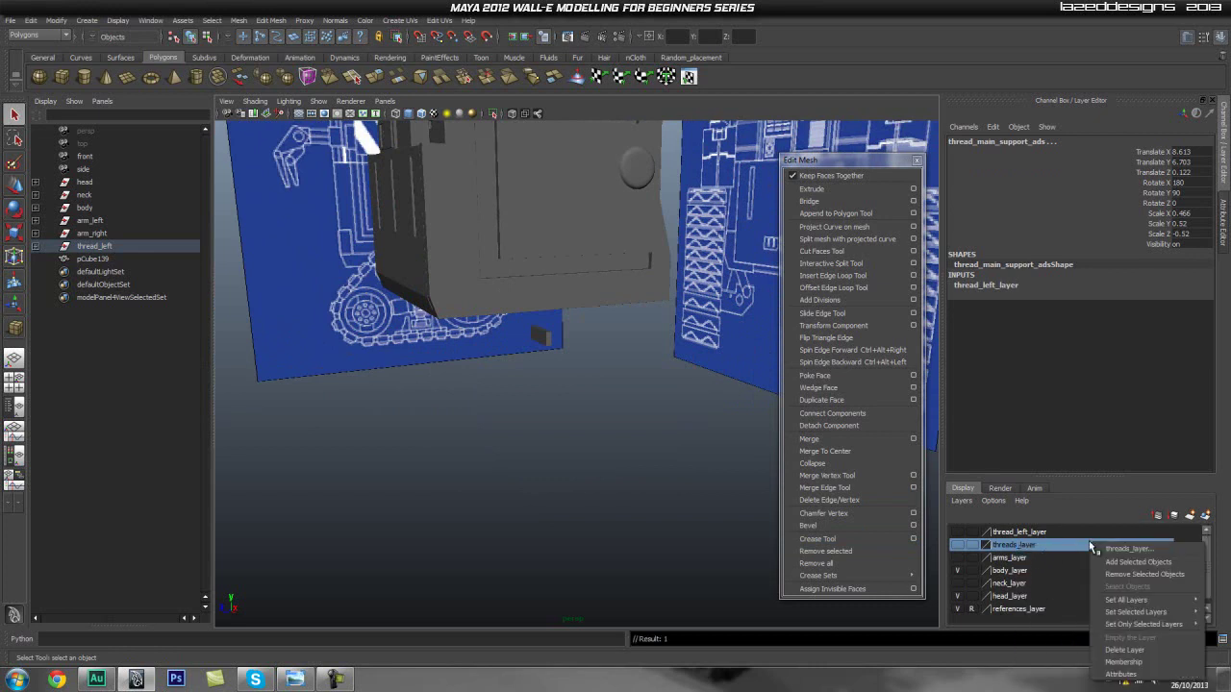
pyautogui.click(1136, 650)
# Show thread_left_layer, select every visible model part and delete all construction history
pyautogui.keyDown('alt'); pyautogui.moveTo(616, 513); pyautogui.dragTo(556, 459); pyautogui.keyUp('alt')
pyautogui.scroll(-5, 633, 487)
pyautogui.click(956, 532)
pyautogui.scroll(-3, 572, 471)
pyautogui.keyDown('alt'); pyautogui.moveTo(586, 481); pyautogui.dragTo(600, 506, button='middle'); pyautogui.keyUp('alt')
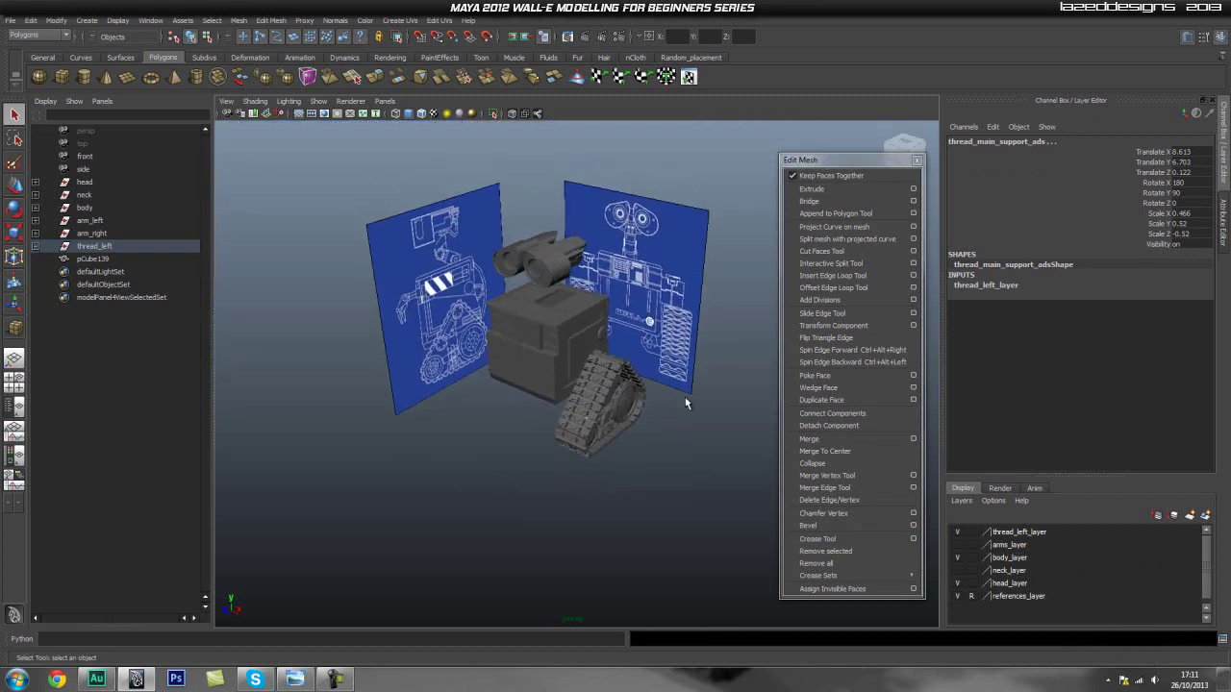
pyautogui.click(684, 403)
pyautogui.moveTo(687, 515); pyautogui.dragTo(317, 164)
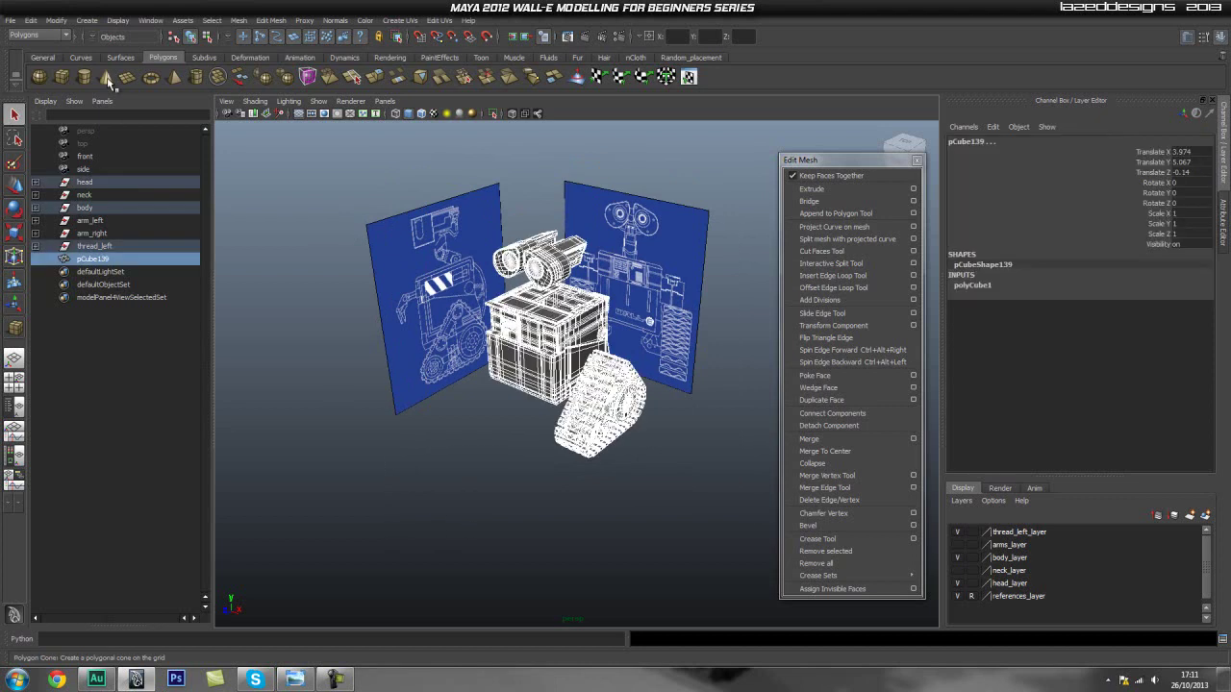
pyautogui.click(36, 20)
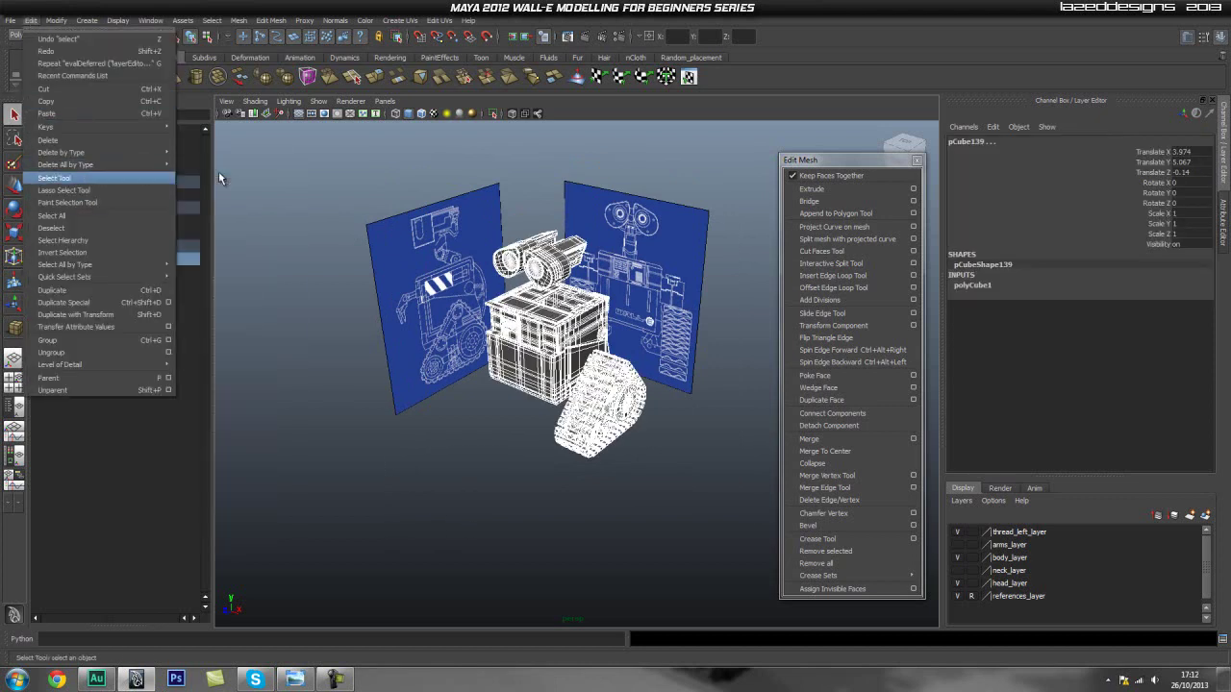
pyautogui.moveTo(148, 166)
pyautogui.click(187, 170)
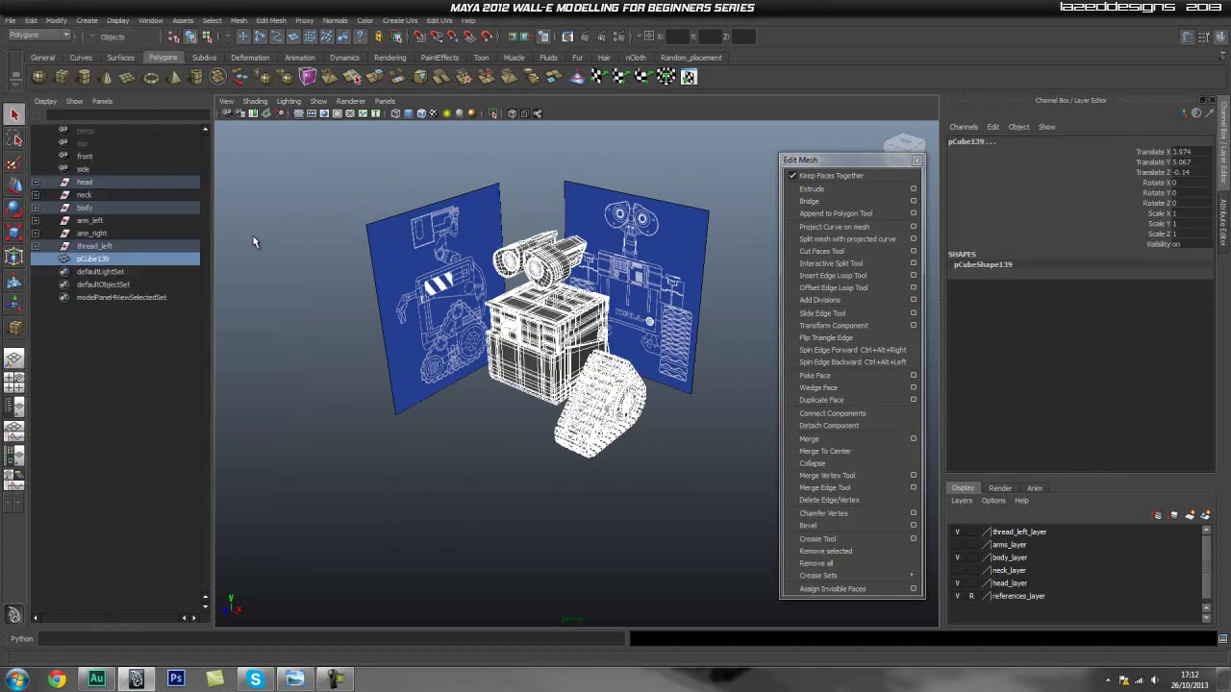
pyautogui.click(465, 426)
# With thread_left_layer hidden, move the small cube below the body along Z in side view to centre it on the blueprint's vertical post
pyautogui.keyDown('alt'); pyautogui.moveTo(343, 439); pyautogui.dragTo(622, 453, button='right'); pyautogui.keyUp('alt')
pyautogui.moveTo(622, 453)
pyautogui.keyDown('alt'); pyautogui.mouseDown()
pyautogui.moveTo(569, 427)
pyautogui.moveTo(519, 438)
pyautogui.moveTo(513, 500)
pyautogui.moveTo(592, 487)
pyautogui.mouseUp(); pyautogui.keyUp('alt')
pyautogui.press('space')
pyautogui.keyDown('alt'); pyautogui.moveTo(562, 428); pyautogui.dragTo(559, 429, button='middle'); pyautogui.keyUp('alt')
pyautogui.scroll(1, 487, 497)
pyautogui.keyDown('alt'); pyautogui.moveTo(486, 497); pyautogui.dragTo(487, 341, button='middle'); pyautogui.keyUp('alt')
pyautogui.scroll(-5, 463, 415)
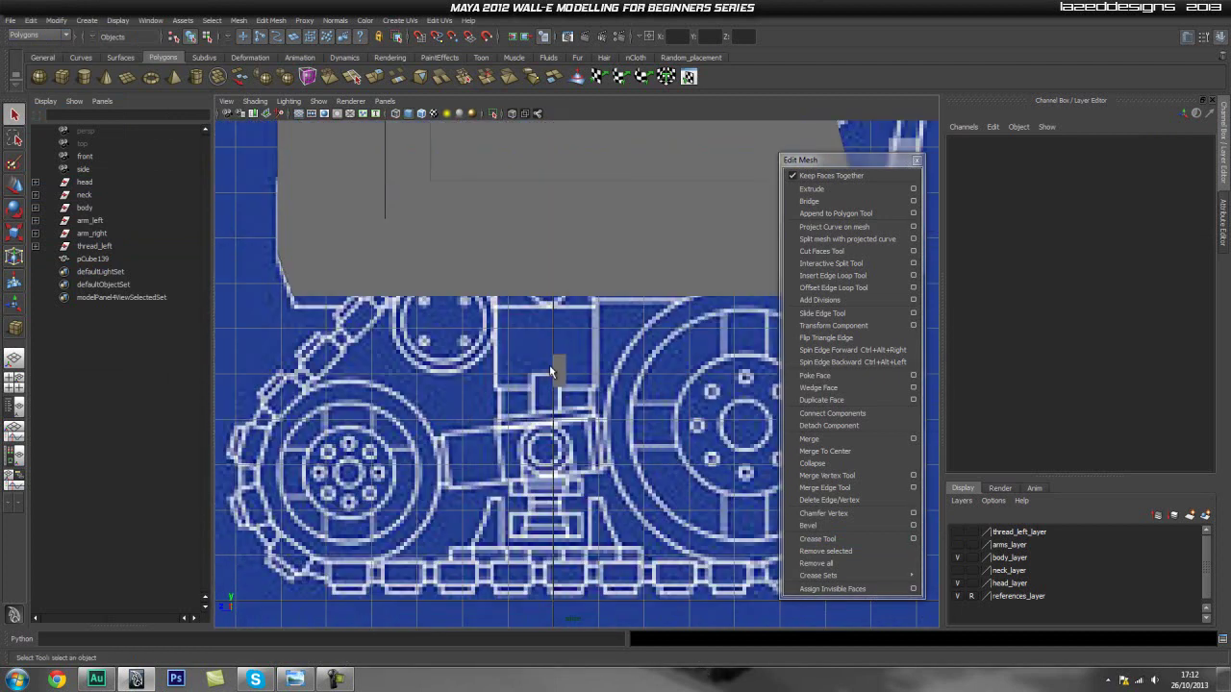
pyautogui.click(554, 371)
pyautogui.scroll(2, 510, 438)
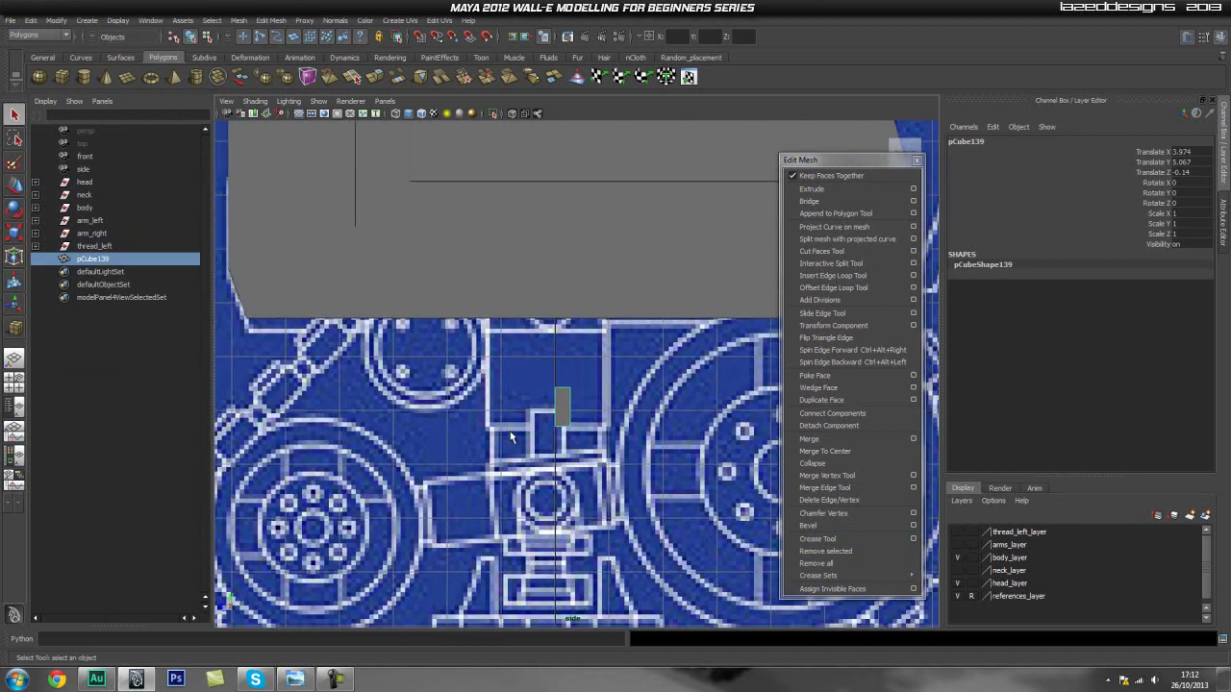
pyautogui.press('w')
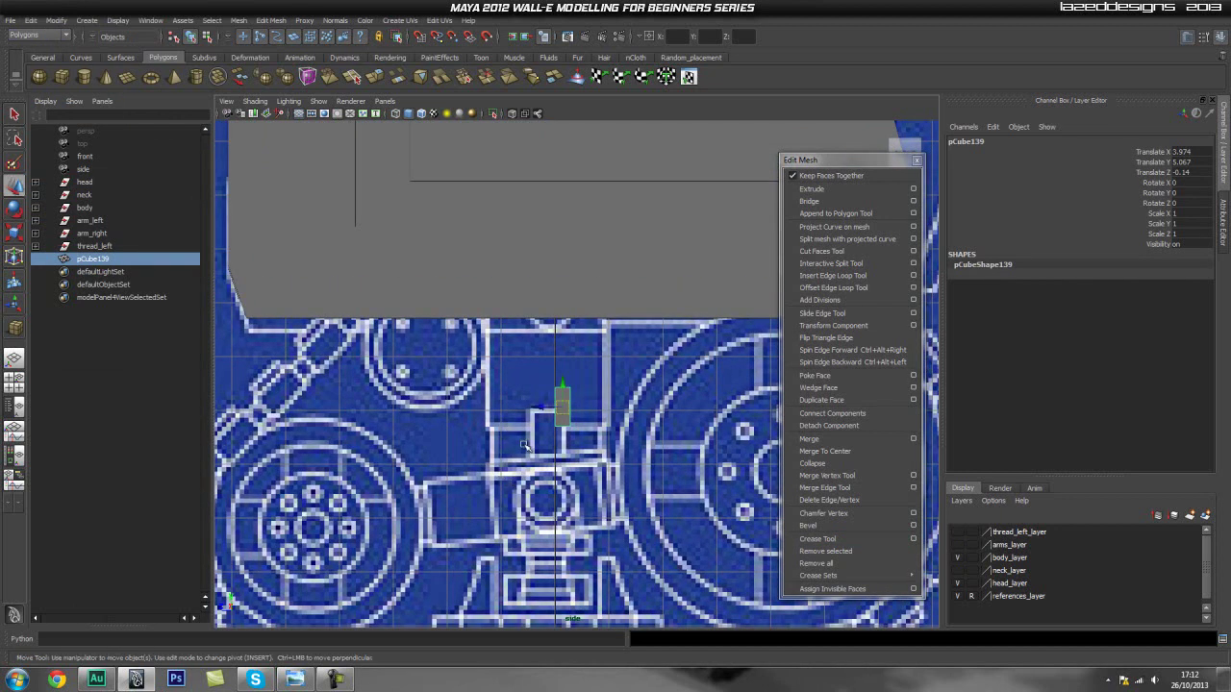
pyautogui.moveTo(539, 410); pyautogui.dragTo(522, 407, button='middle')
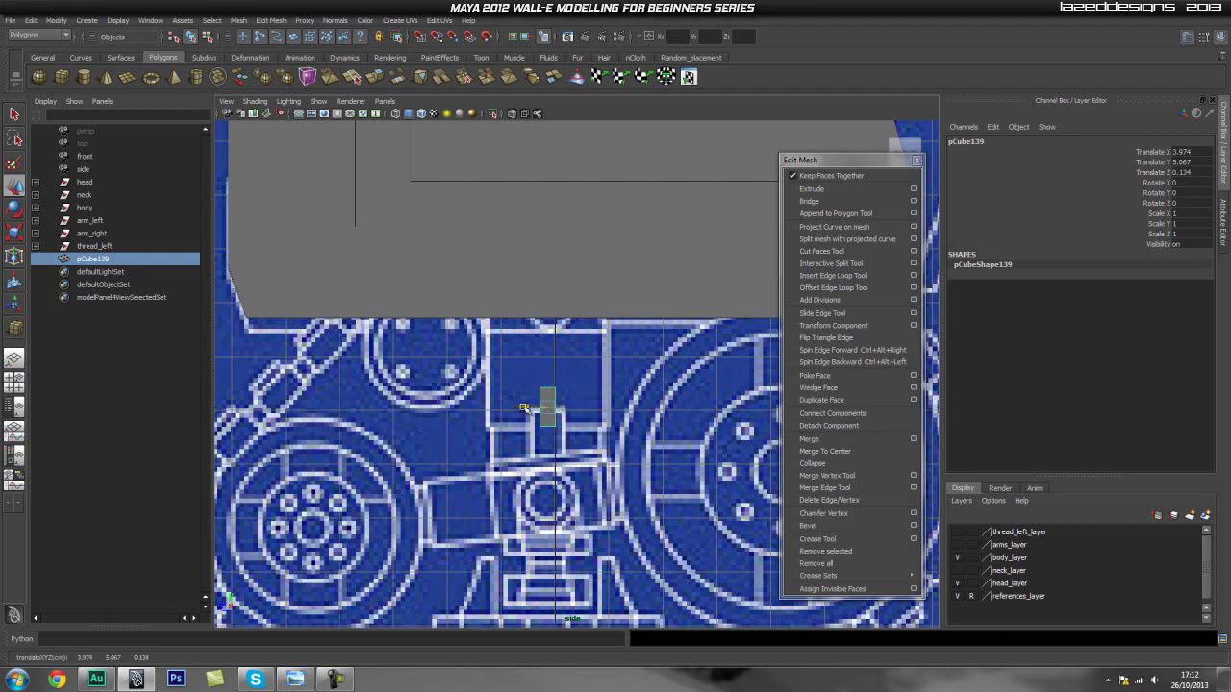
pyautogui.click(516, 442)
# Compare the cube's position with the blueprint in the perspective, side and front views
pyautogui.press('space')
pyautogui.moveTo(515, 445); pyautogui.dragTo(514, 415)
pyautogui.keyDown('alt'); pyautogui.moveTo(478, 506); pyautogui.dragTo(535, 502); pyautogui.keyUp('alt')
pyautogui.press('space')
pyautogui.moveTo(557, 445); pyautogui.dragTo(556, 476)
pyautogui.keyDown('alt'); pyautogui.moveTo(486, 480); pyautogui.dragTo(515, 517, button='middle'); pyautogui.keyUp('alt')
pyautogui.scroll(1, 412, 404)
pyautogui.click(433, 341)
pyautogui.keyDown('alt'); pyautogui.moveTo(457, 406); pyautogui.dragTo(500, 444, button='middle'); pyautogui.keyUp('alt')
pyautogui.press('space')
pyautogui.moveTo(483, 390); pyautogui.dragTo(486, 357)
# Extrude the cube's underside face about 0.42 downwards to the start of the blueprint bracket's diagonal edge
pyautogui.keyDown('alt'); pyautogui.moveTo(455, 438); pyautogui.dragTo(571, 499); pyautogui.keyUp('alt')
pyautogui.press('f')
pyautogui.scroll(4, 571, 499)
pyautogui.scroll(-3, 599, 514)
pyautogui.moveTo(564, 412); pyautogui.dragTo(567, 448, button='right')
pyautogui.click(555, 423)
pyautogui.press('space')
pyautogui.moveTo(544, 452); pyautogui.dragTo(503, 473)
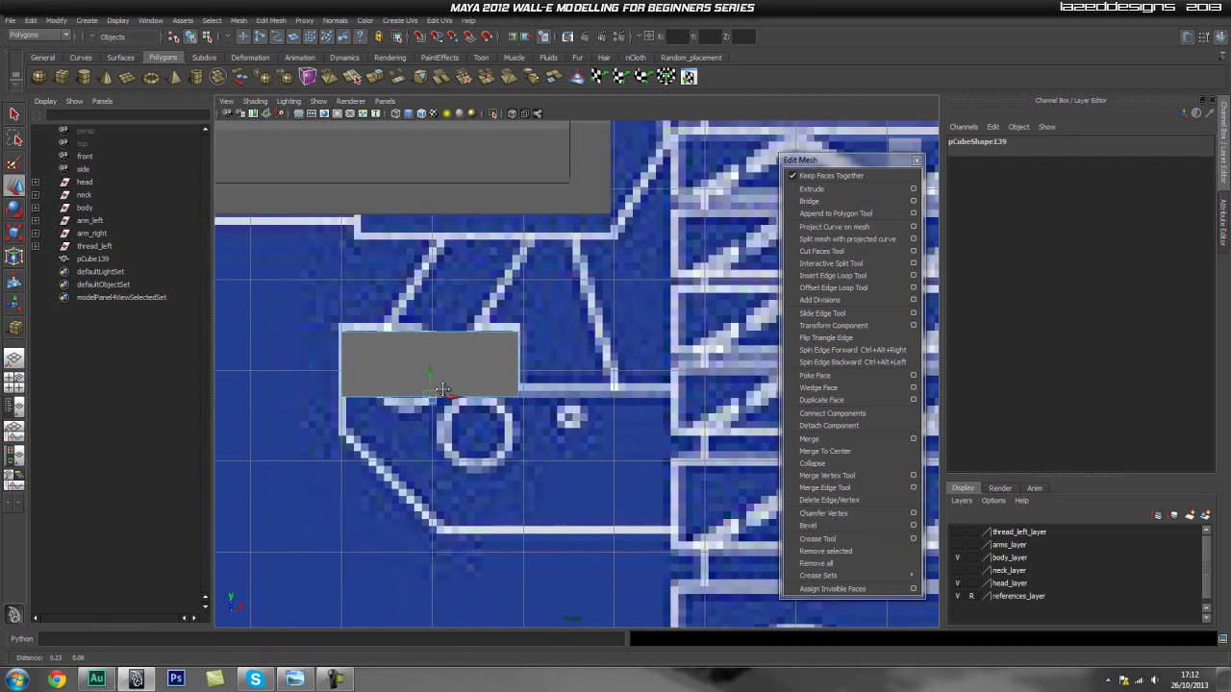
pyautogui.click(845, 197)
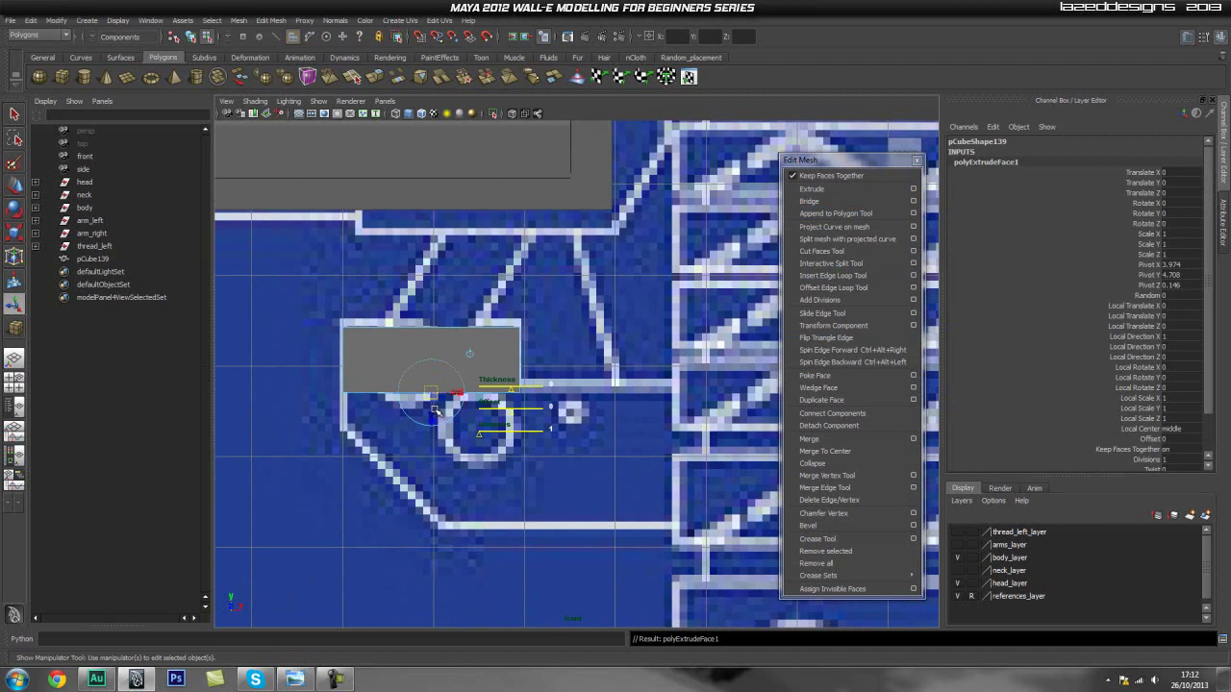
pyautogui.press('w')
pyautogui.moveTo(426, 366); pyautogui.dragTo(426, 407)
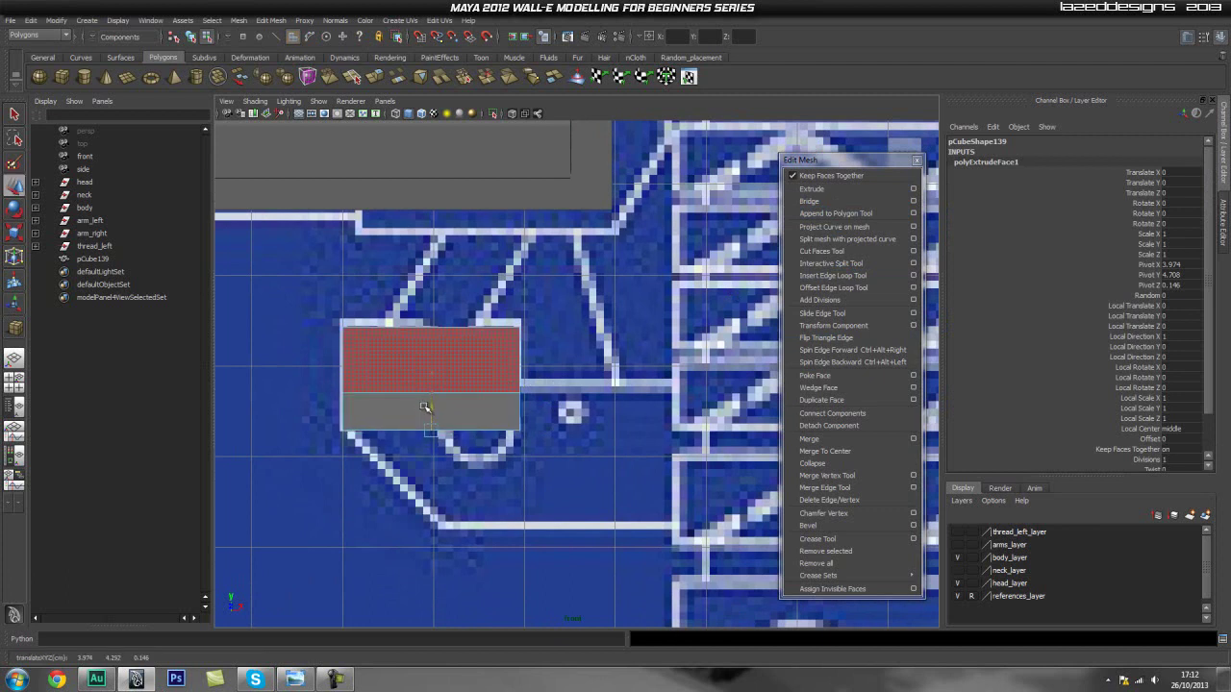
# Extrude the underside face again, about 1.08 downwards to the blueprint bracket's bottom line
pyautogui.click(812, 188)
pyautogui.press('w')
pyautogui.moveTo(430, 407); pyautogui.dragTo(426, 503)
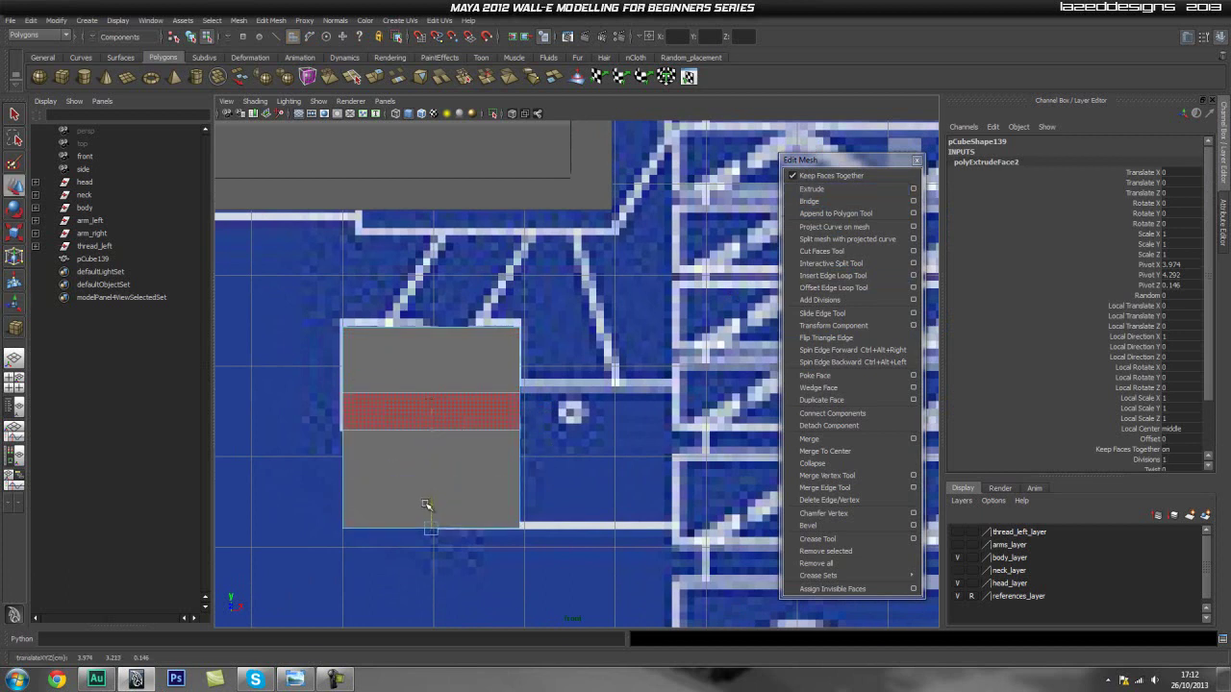
# Move the bracket's lower inner corner vertices along X to form the diagonal edge shown in the blueprint
pyautogui.keyDown('alt'); pyautogui.moveTo(302, 519); pyautogui.dragTo(314, 490, button='middle'); pyautogui.keyUp('alt')
pyautogui.press('q')
pyautogui.moveTo(379, 446); pyautogui.dragTo(325, 445, button='right')
pyautogui.click(355, 499)
pyautogui.press('w')
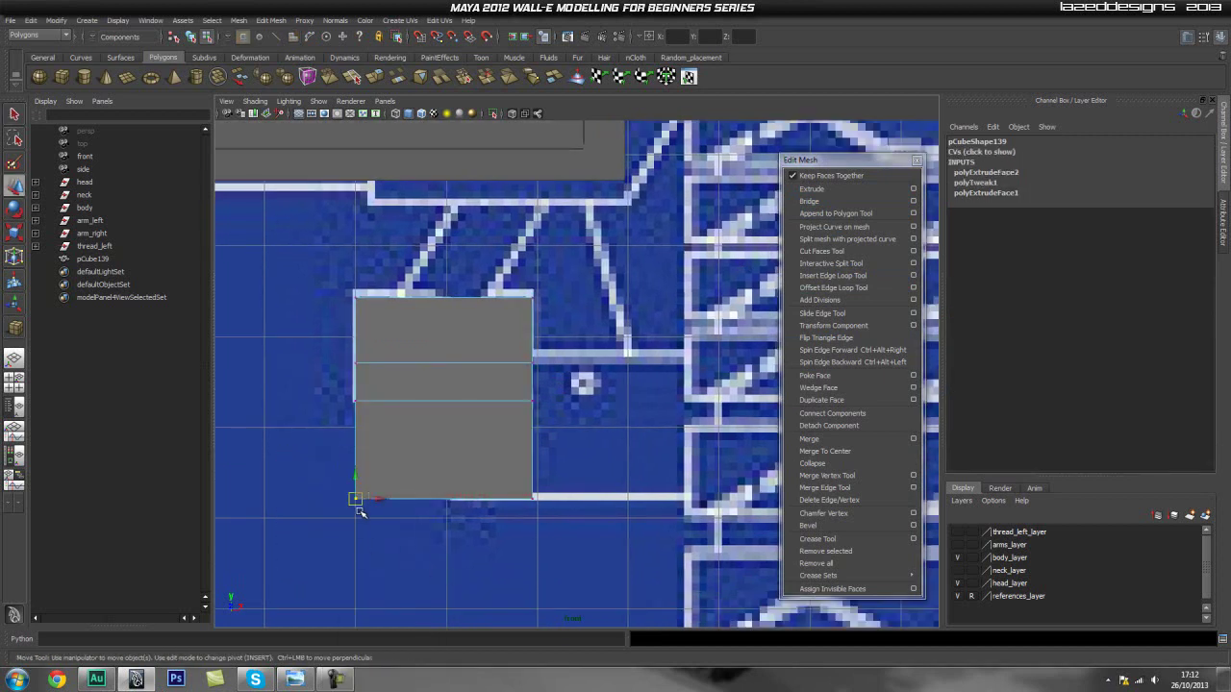
pyautogui.moveTo(381, 500); pyautogui.dragTo(477, 501)
pyautogui.click(550, 556)
# Extrude the bracket's two lower side faces along X towards the left track, showing thread_left_layer as a guide for the length
pyautogui.press('space')
pyautogui.moveTo(500, 457); pyautogui.dragTo(597, 507)
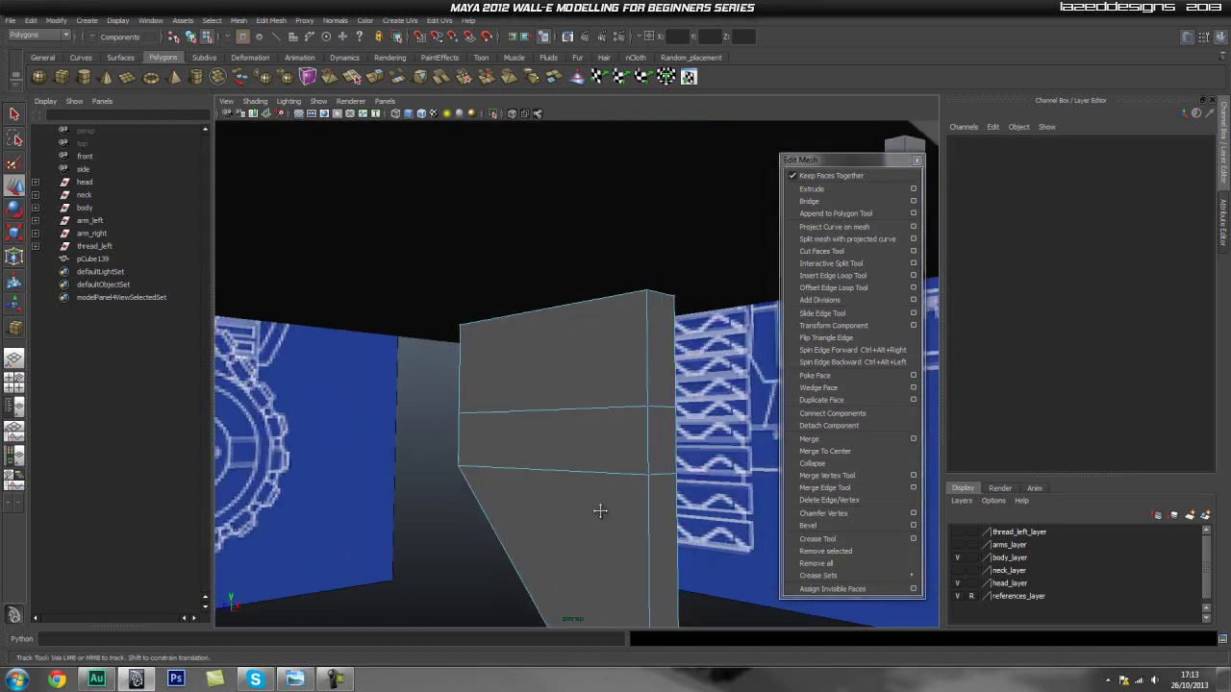
pyautogui.keyDown('alt'); pyautogui.moveTo(597, 506); pyautogui.dragTo(539, 447, button='middle'); pyautogui.keyUp('alt')
pyautogui.moveTo(565, 450); pyautogui.dragTo(564, 490, button='right')
pyautogui.click(567, 462)
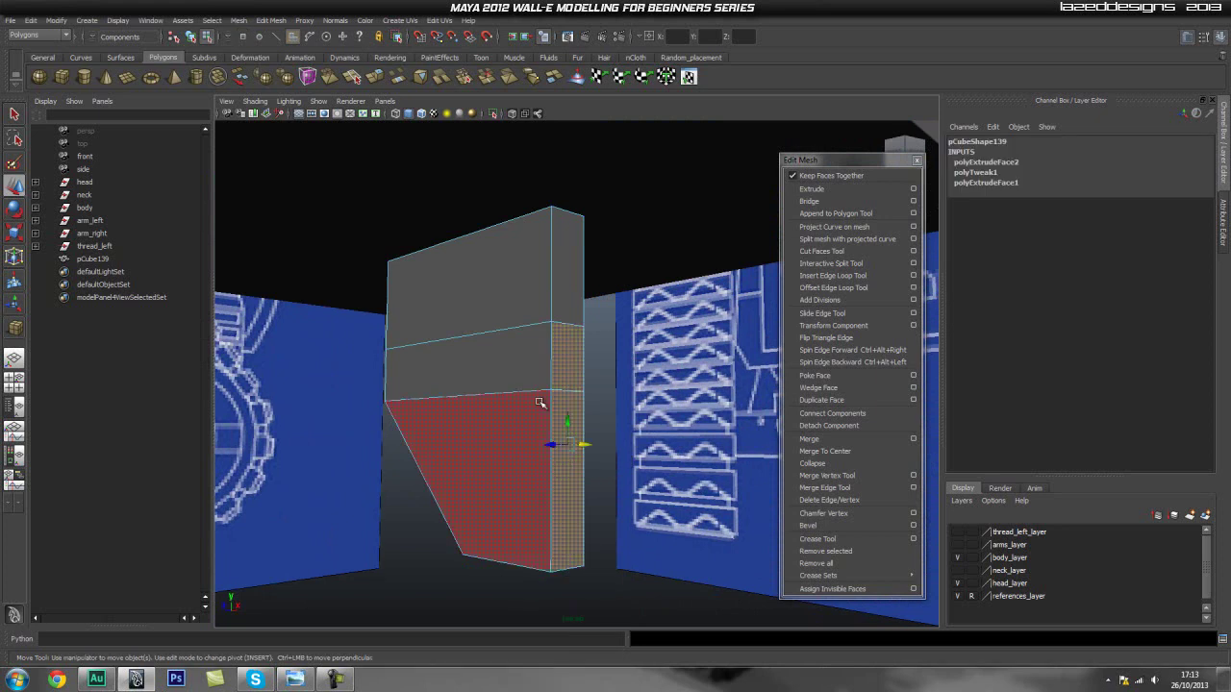
pyautogui.press('space')
pyautogui.click(539, 432)
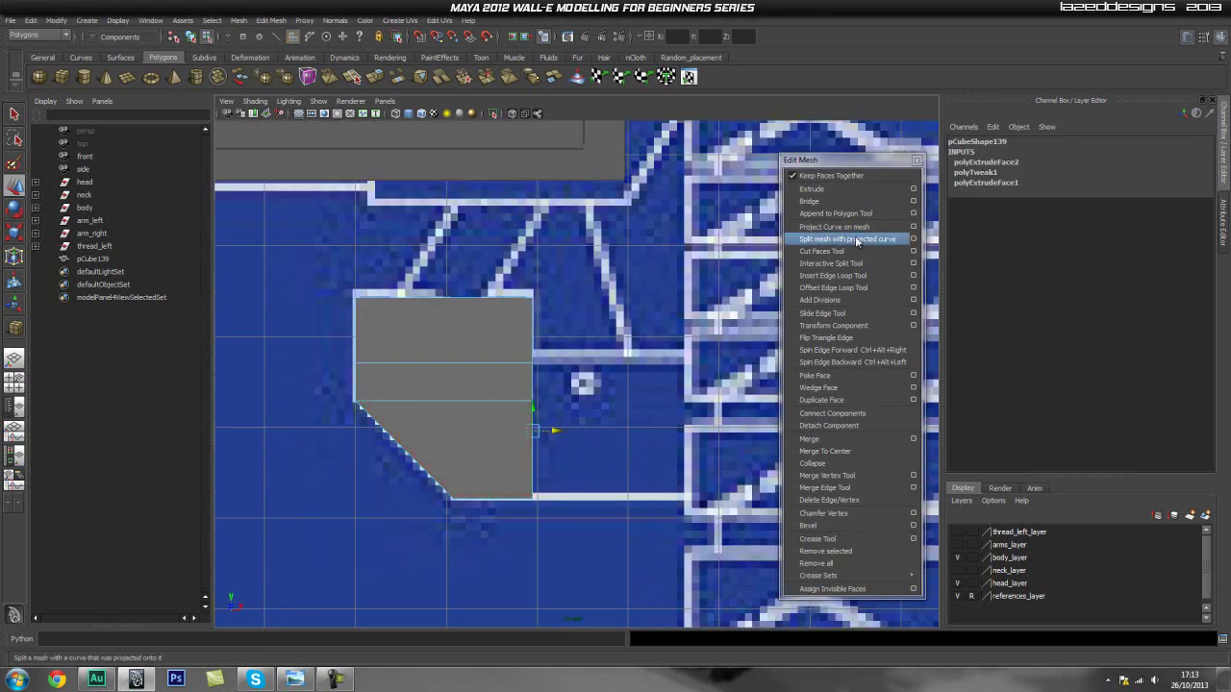
pyautogui.click(811, 188)
pyautogui.keyDown('alt'); pyautogui.moveTo(662, 337); pyautogui.dragTo(618, 329, button='middle'); pyautogui.keyUp('alt')
pyautogui.press('w')
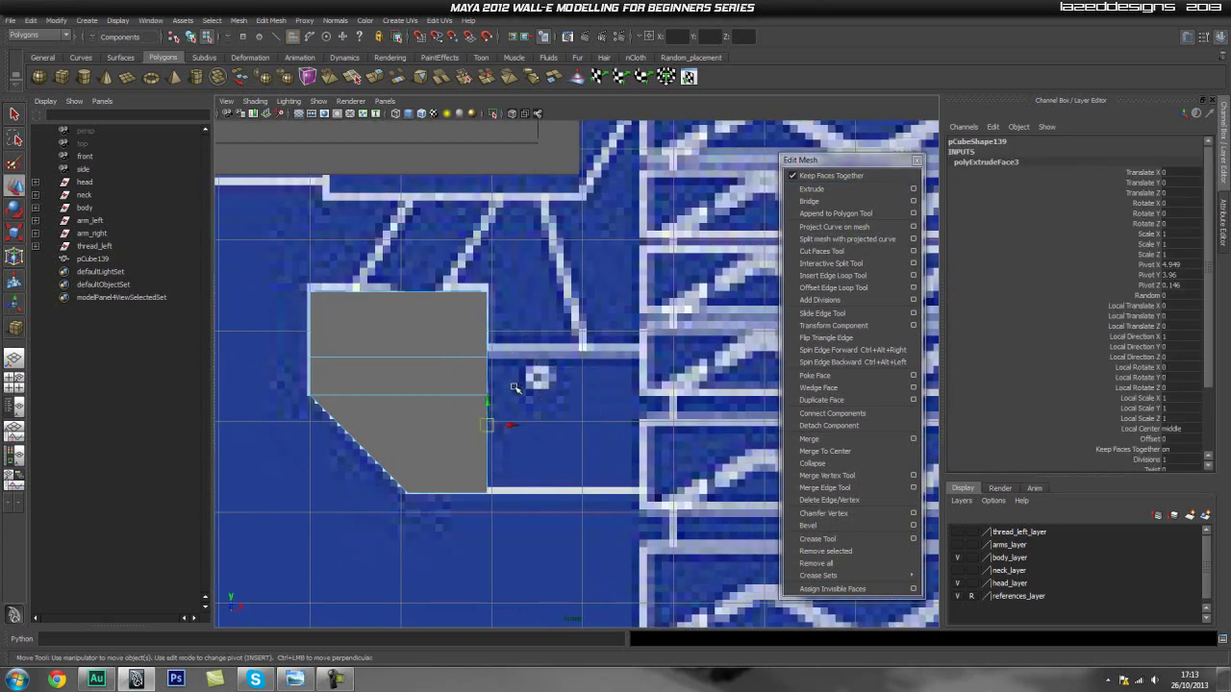
pyautogui.moveTo(511, 425); pyautogui.dragTo(642, 426)
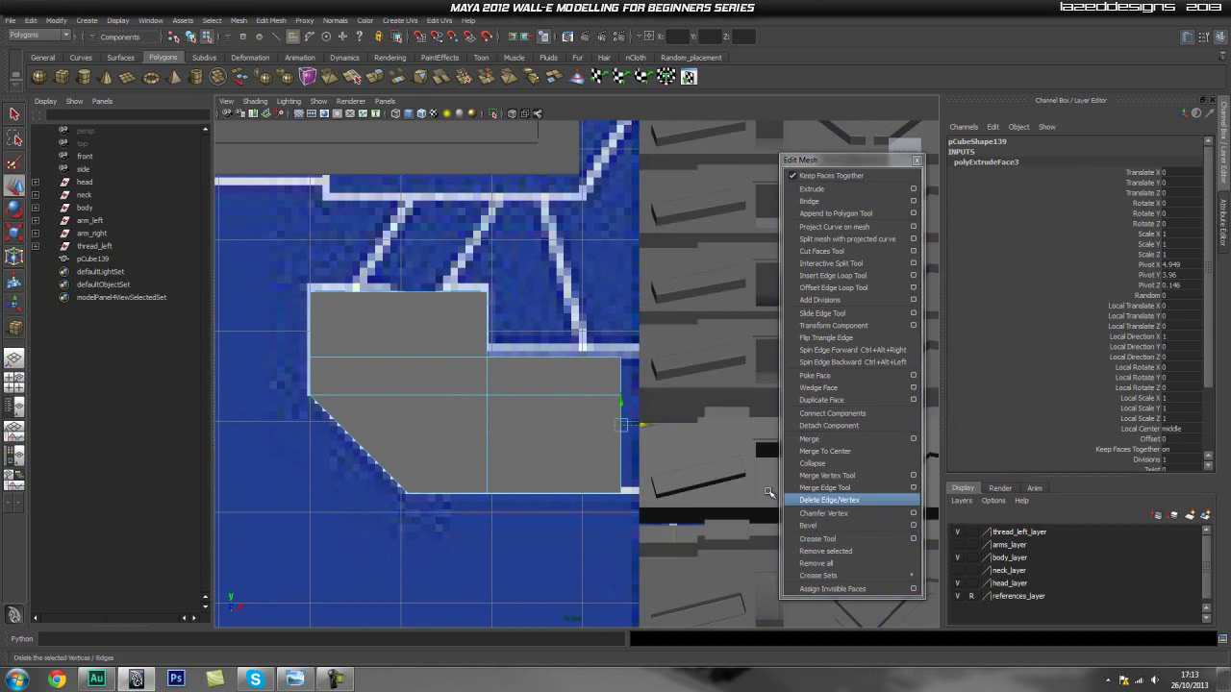
pyautogui.moveTo(646, 424); pyautogui.dragTo(650, 428)
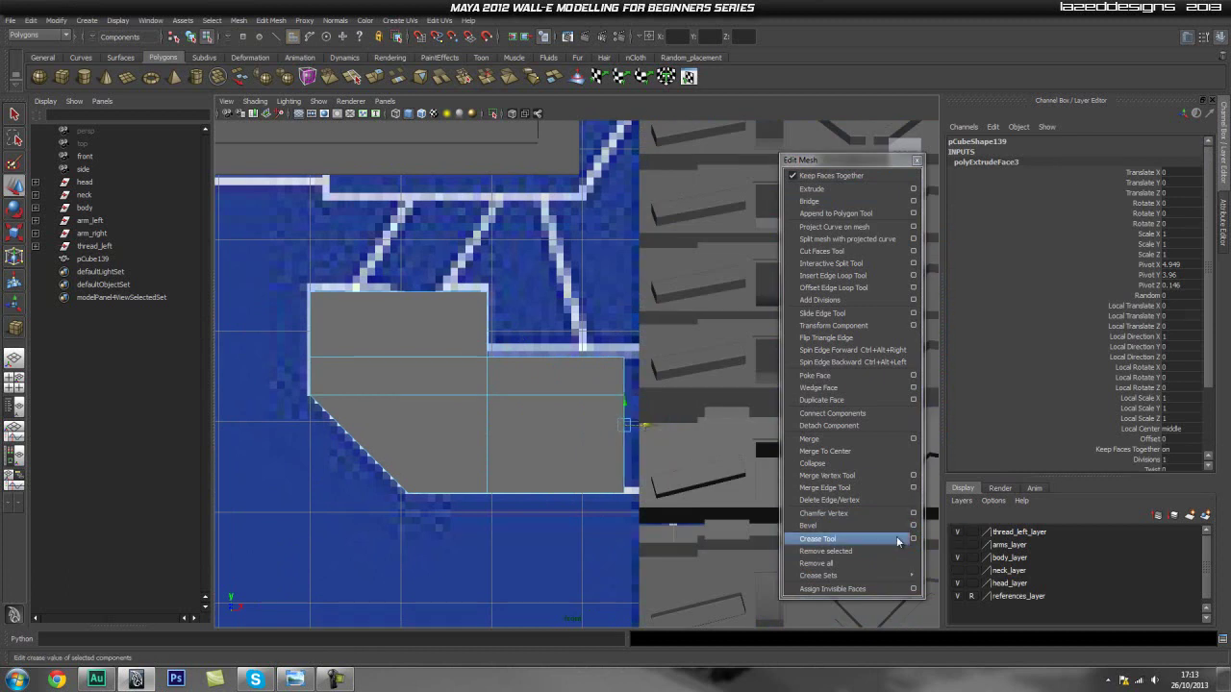
# Hide thread_left_layer and deselect the bracket's extruded faces
pyautogui.click(957, 532)
pyautogui.click(628, 501)
pyautogui.press('space')
pyautogui.moveTo(563, 423); pyautogui.dragTo(557, 382)
pyautogui.keyDown('alt'); pyautogui.moveTo(759, 435); pyautogui.dragTo(548, 440); pyautogui.keyUp('alt')
pyautogui.keyDown('alt'); pyautogui.moveTo(548, 440); pyautogui.dragTo(524, 420, button='right'); pyautogui.keyUp('alt')
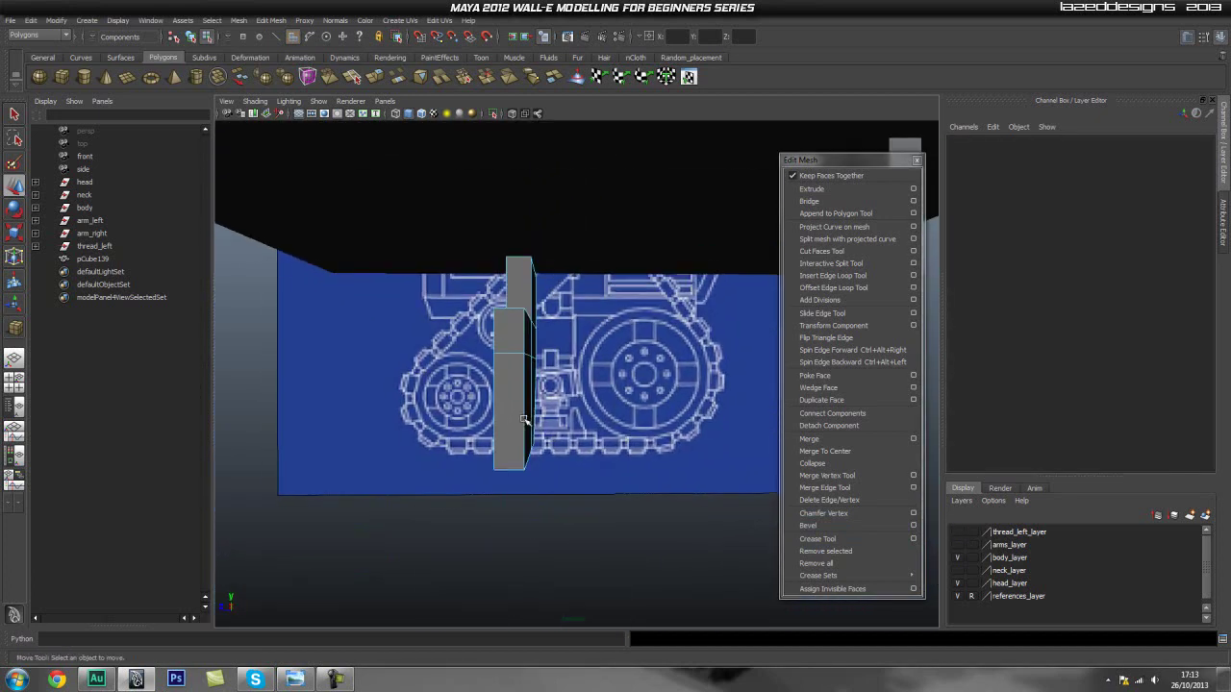
# Thicken the whole bracket in side view to a Z scale of about 2.67 and recentre it on the blueprint at about Z 0.17
pyautogui.press('space')
pyautogui.moveTo(532, 419); pyautogui.dragTo(596, 419)
pyautogui.keyDown('alt'); pyautogui.moveTo(534, 468); pyautogui.dragTo(503, 379, button='middle'); pyautogui.keyUp('alt')
pyautogui.scroll(5, 459, 392)
pyautogui.press('q')
pyautogui.moveTo(458, 373); pyautogui.dragTo(510, 348, button='right')
pyautogui.click(456, 367)
pyautogui.press('r')
pyautogui.moveTo(435, 273)
pyautogui.mouseDown()
pyautogui.moveTo(388, 284)
pyautogui.moveTo(433, 276)
pyautogui.mouseUp()
pyautogui.press('w')
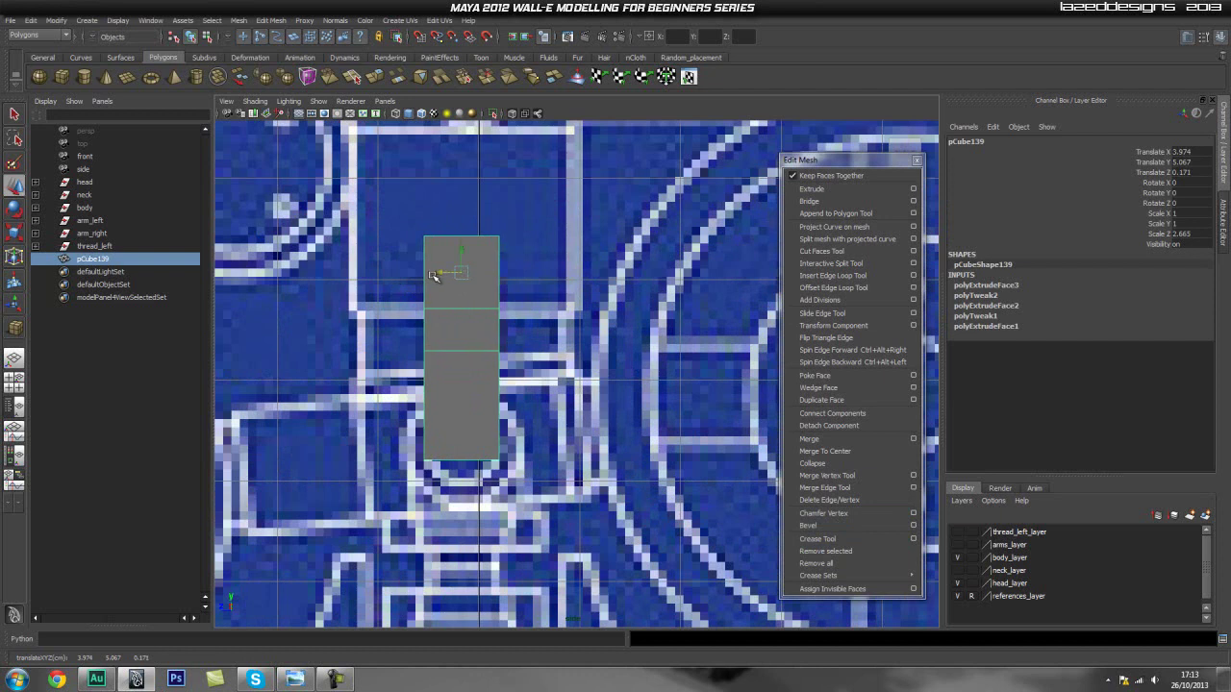
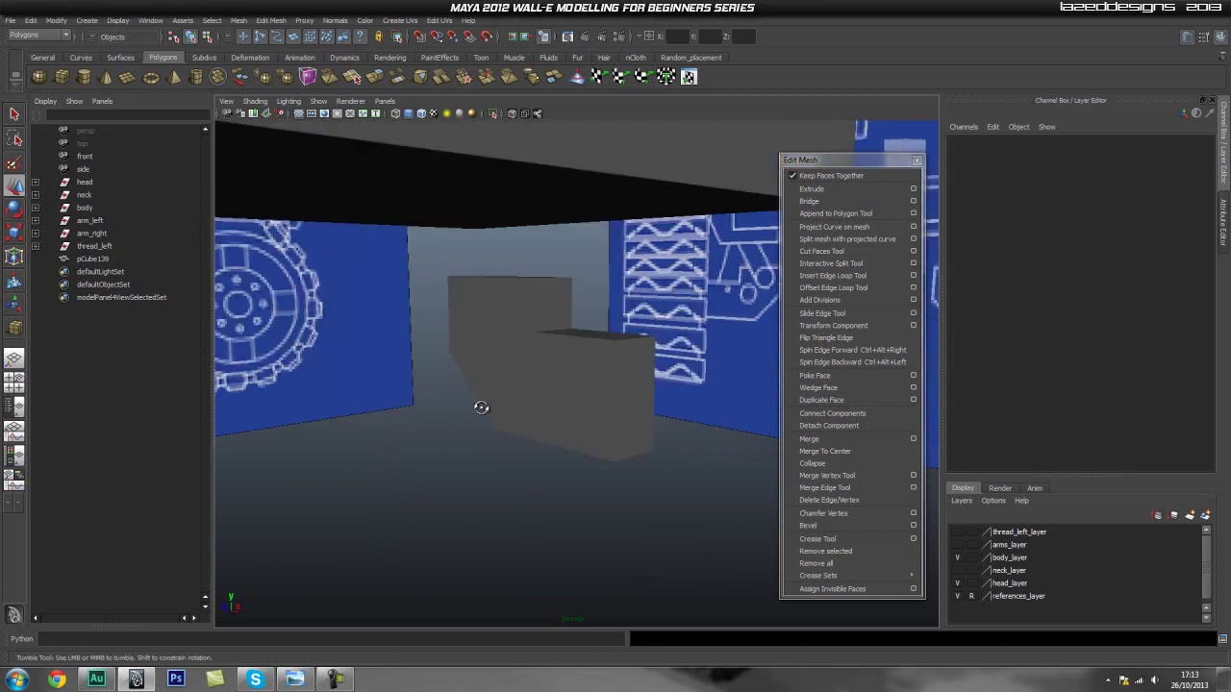
# Try deleting the bracket's top, step and track-side end faces to open up the shape
pyautogui.click(542, 452)
pyautogui.keyDown('alt'); pyautogui.moveTo(426, 467); pyautogui.dragTo(482, 464, button='right'); pyautogui.keyUp('alt')
pyautogui.keyDown('alt'); pyautogui.moveTo(455, 404); pyautogui.dragTo(583, 411); pyautogui.keyUp('alt')
pyautogui.keyDown('alt'); pyautogui.moveTo(655, 450); pyautogui.dragTo(558, 404); pyautogui.keyUp('alt')
pyautogui.moveTo(558, 404); pyautogui.dragTo(551, 432, button='right')
pyautogui.click(572, 407)
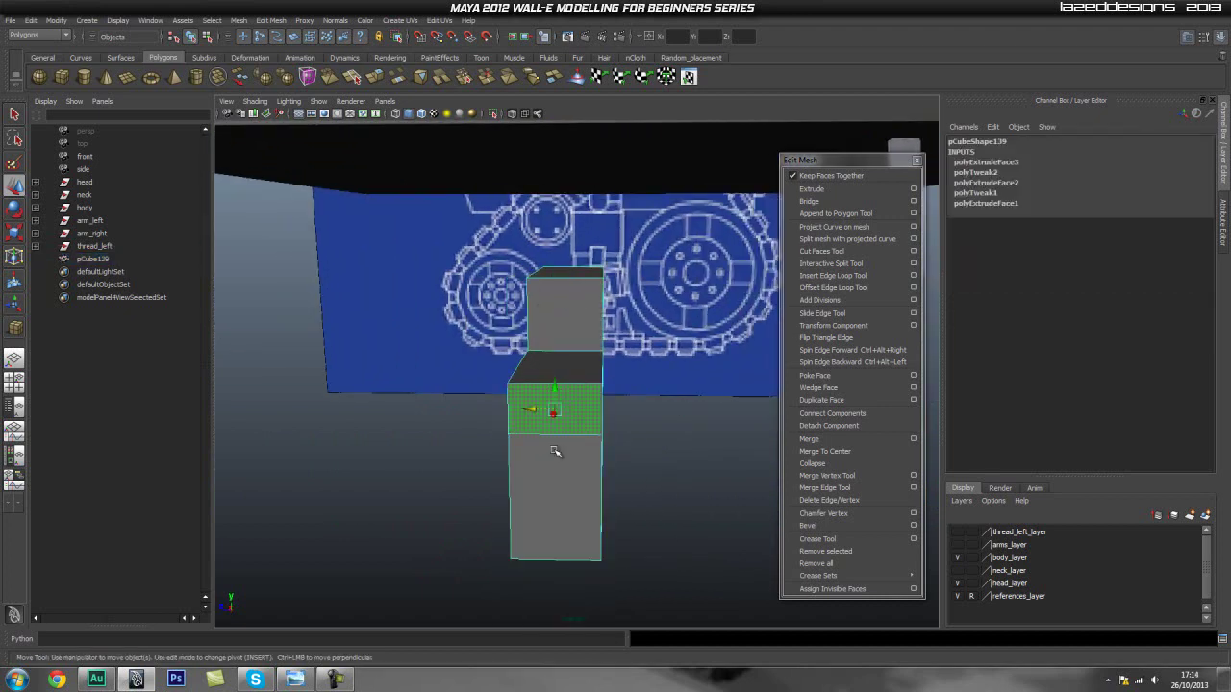
pyautogui.keyDown('alt'); pyautogui.moveTo(559, 317); pyautogui.dragTo(593, 366); pyautogui.keyUp('alt')
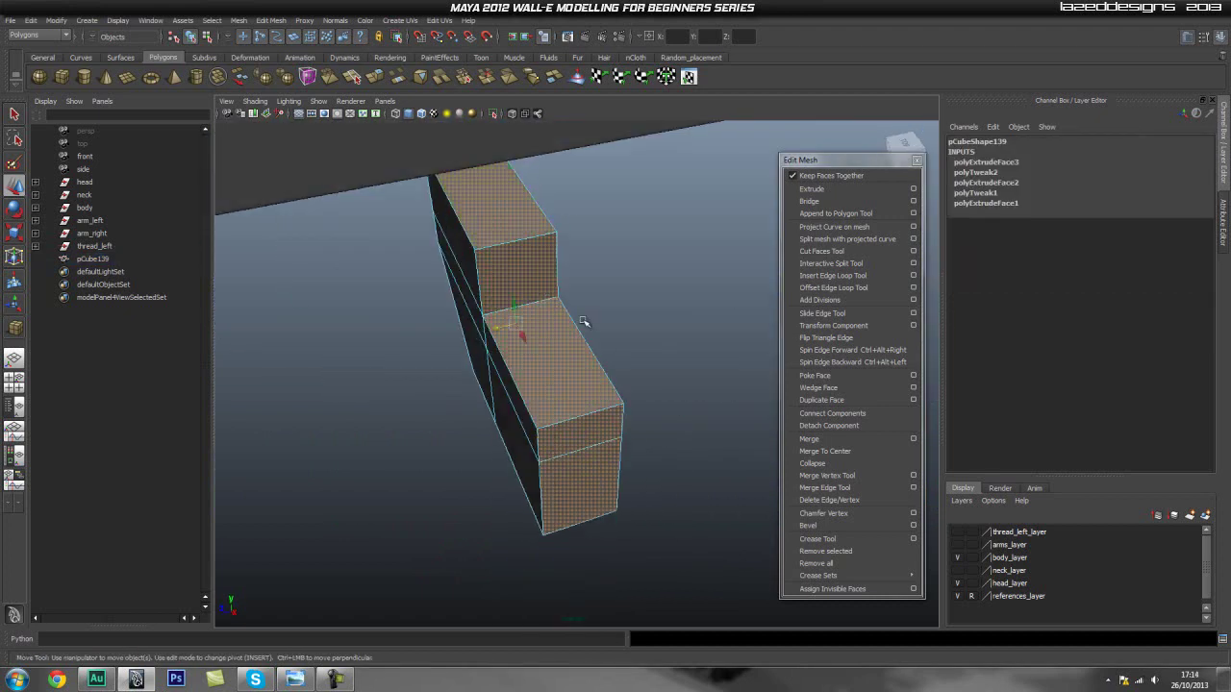
pyautogui.press('Delete')
# Try to extrude an open border edge of the hollow bracket
pyautogui.keyDown('alt'); pyautogui.moveTo(581, 433); pyautogui.dragTo(474, 367); pyautogui.keyUp('alt')
pyautogui.moveTo(409, 333); pyautogui.dragTo(410, 300, button='right')
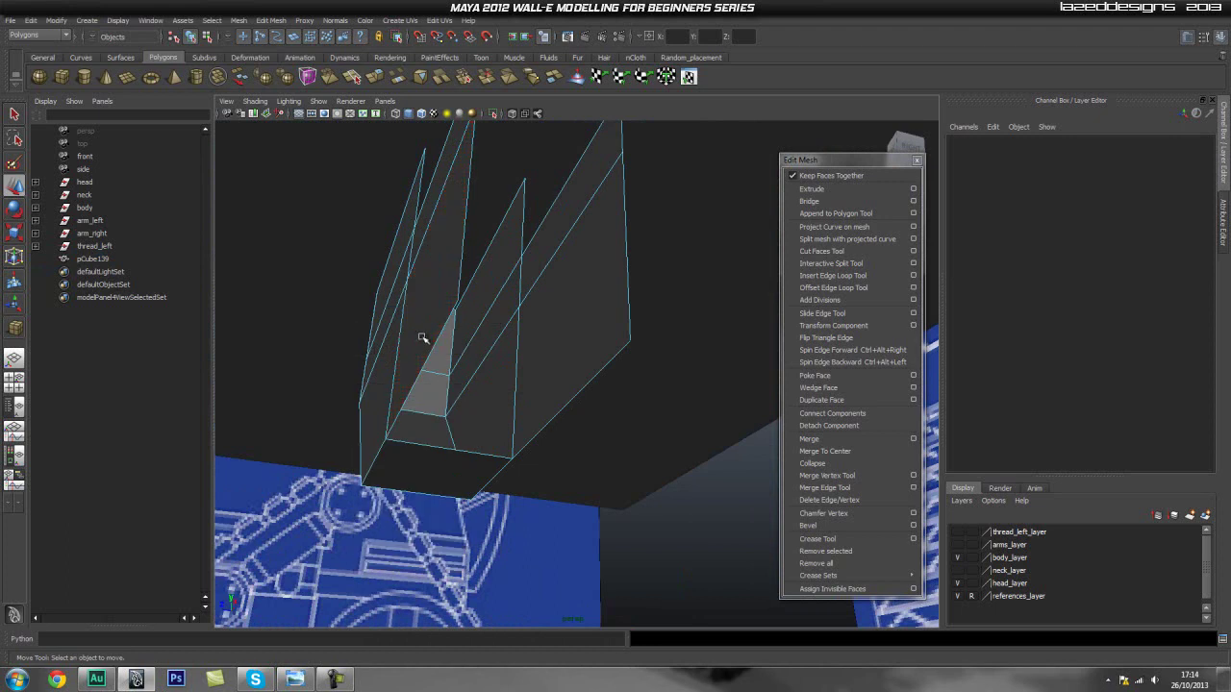
pyautogui.click(437, 336)
pyautogui.keyDown('alt'); pyautogui.moveTo(722, 392); pyautogui.dragTo(616, 375); pyautogui.keyUp('alt')
pyautogui.click(813, 190)
pyautogui.scroll(-3, 1137, 443)
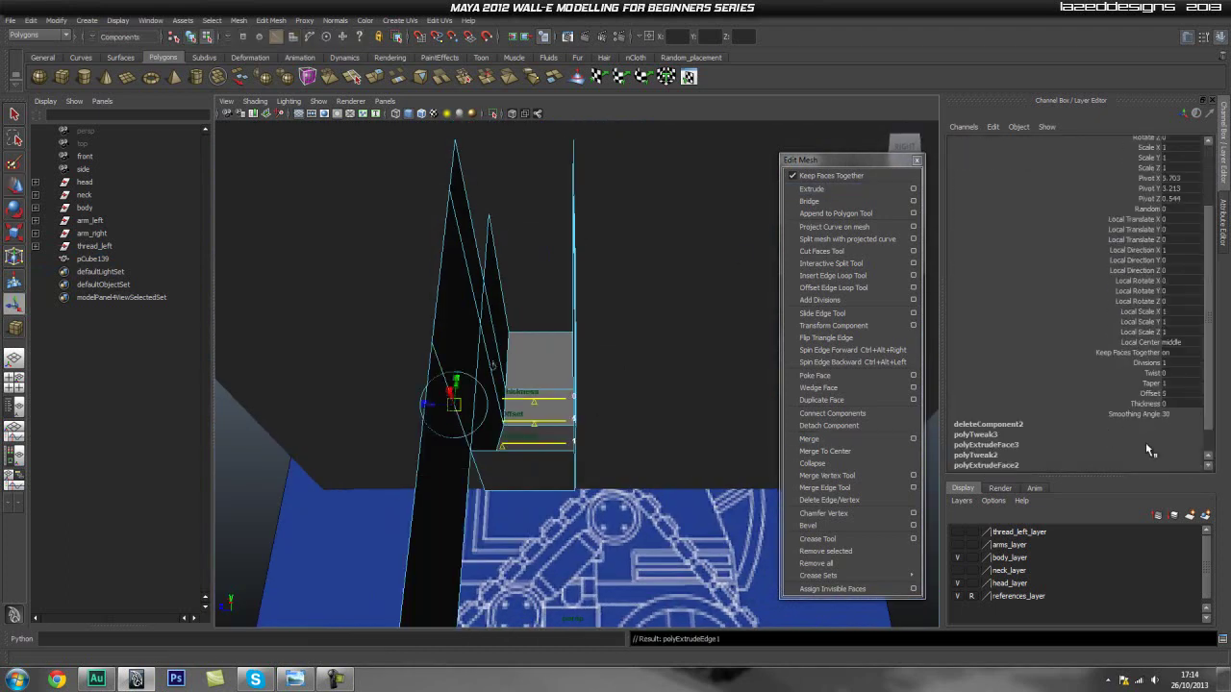
pyautogui.click(670, 469)
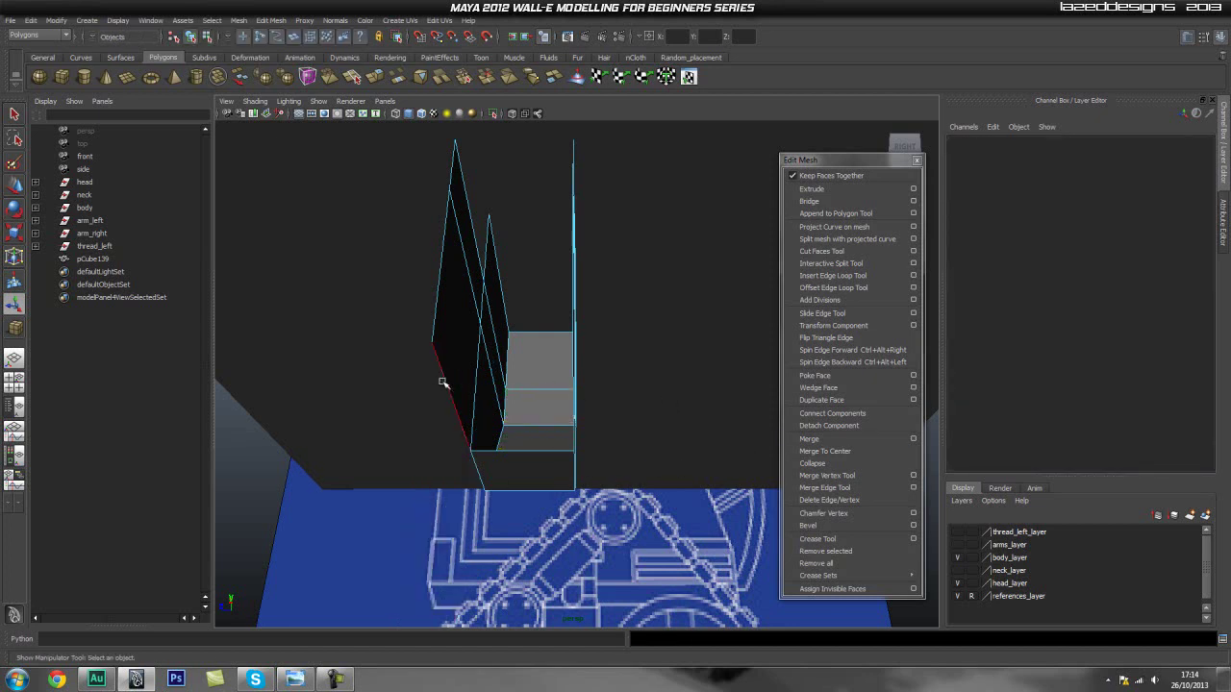
# Undo the edge extrusion and the face deletion on the bracket, and clear the selection
pyautogui.hotkey('ctrl', 'z')
pyautogui.click(654, 433)
pyautogui.moveTo(515, 387); pyautogui.dragTo(517, 415, button='right')
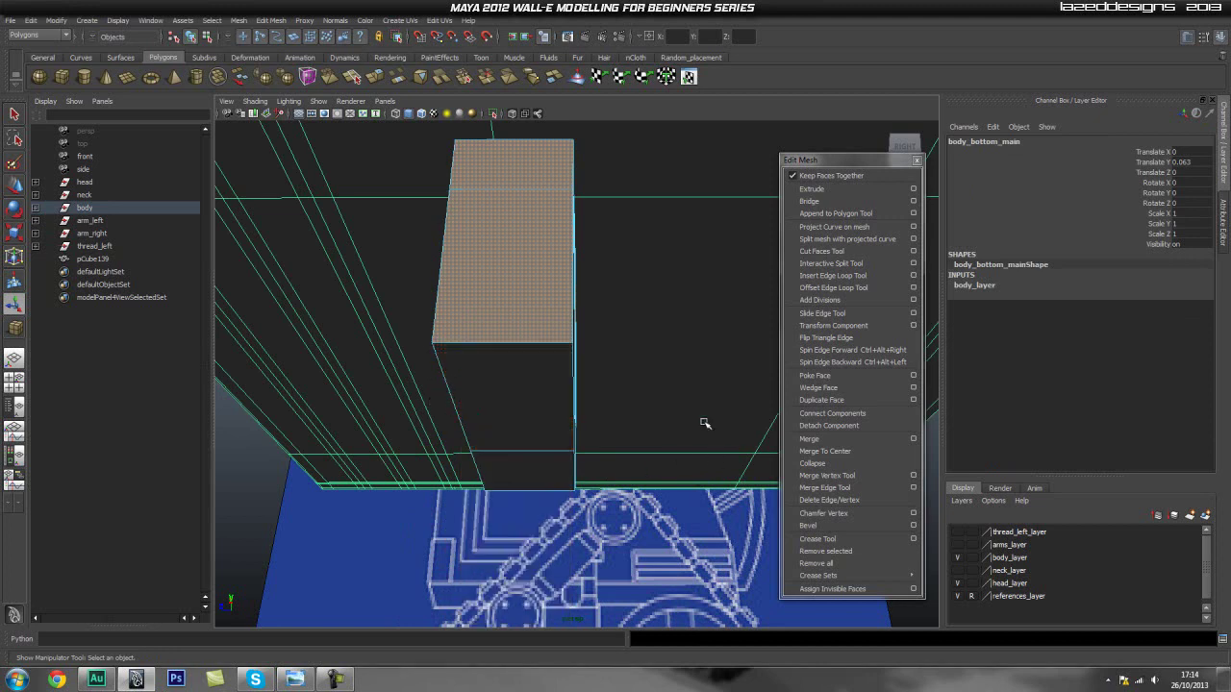
pyautogui.press('Delete')
pyautogui.hotkey('ctrl', 'z')
pyautogui.click(658, 600)
pyautogui.press('q')
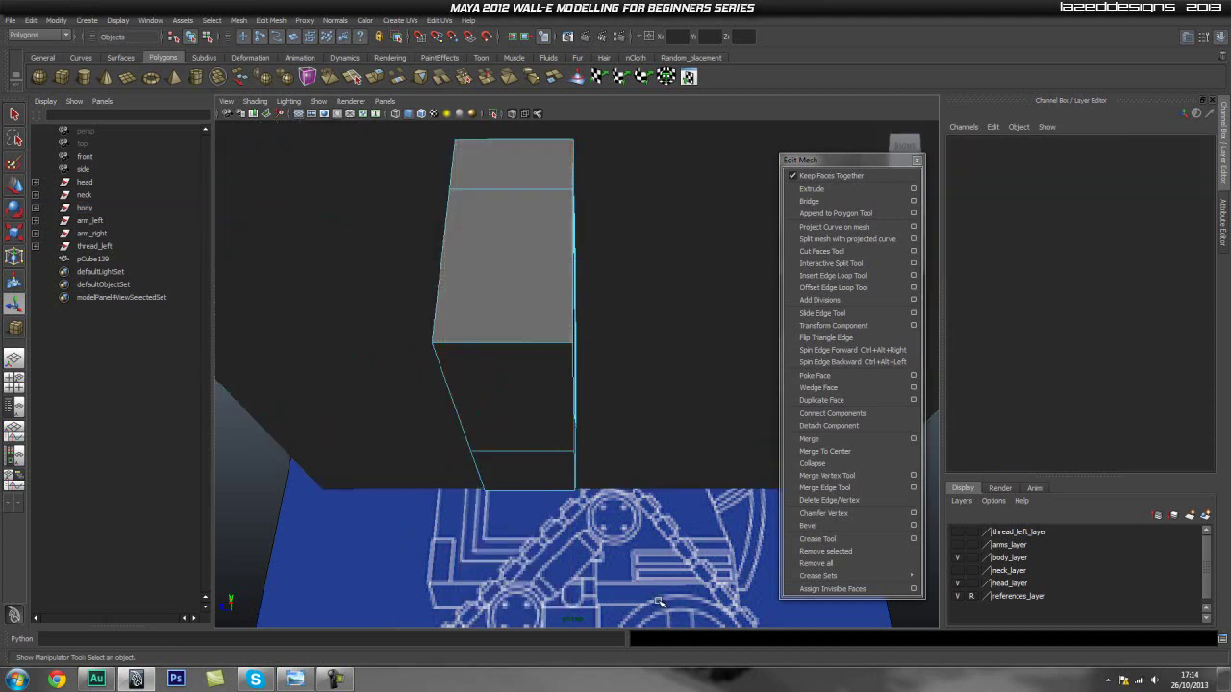
# Delete the bracket's top, step and track-side end faces to leave an open shell
pyautogui.moveTo(525, 404); pyautogui.dragTo(586, 388, button='right')
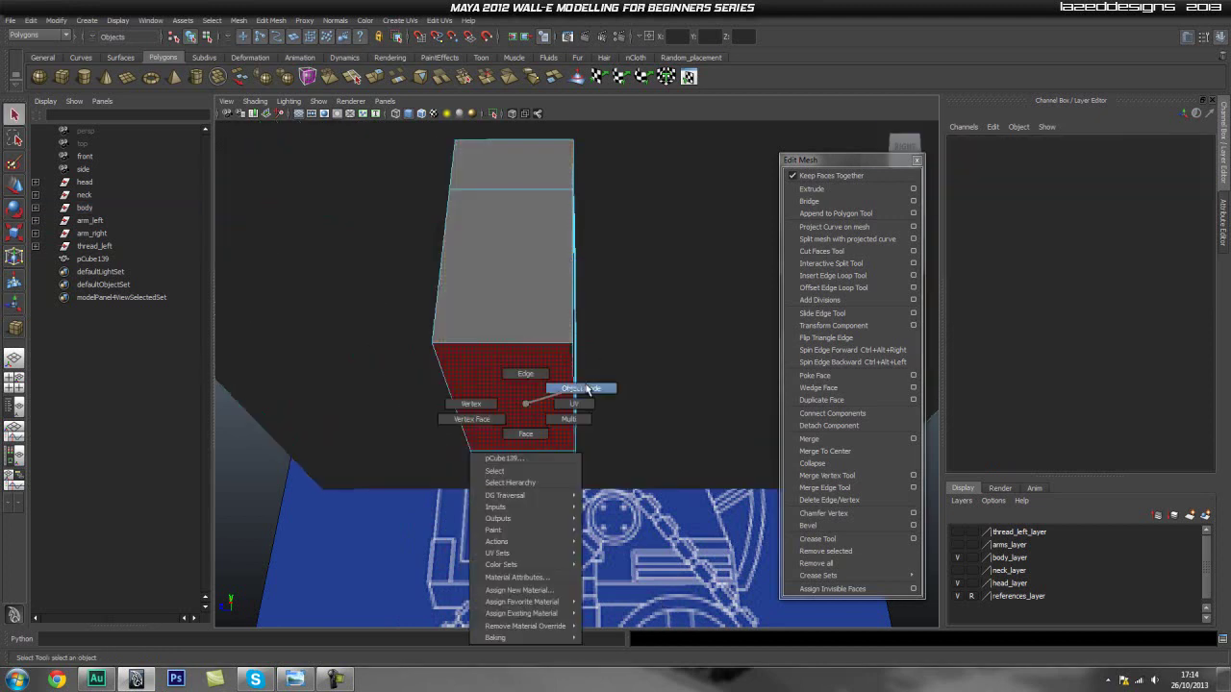
pyautogui.click(510, 297)
pyautogui.moveTo(624, 284)
pyautogui.keyDown('alt'); pyautogui.mouseDown()
pyautogui.moveTo(606, 240)
pyautogui.moveTo(616, 293)
pyautogui.mouseUp(); pyautogui.keyUp('alt')
pyautogui.keyDown('shift'); pyautogui.click(516, 387); pyautogui.keyUp('shift')
pyautogui.keyDown('alt'); pyautogui.moveTo(538, 164); pyautogui.dragTo(553, 375); pyautogui.keyUp('alt')
pyautogui.keyDown('alt'); pyautogui.moveTo(555, 288); pyautogui.dragTo(536, 370); pyautogui.keyUp('alt')
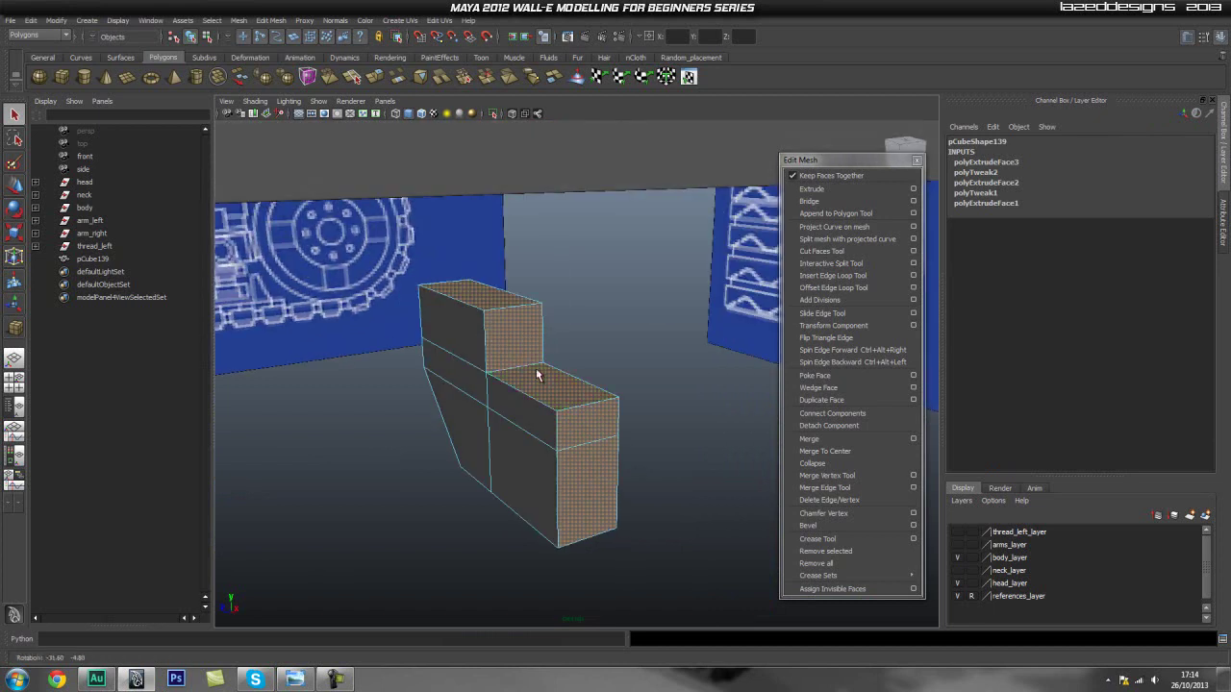
pyautogui.press('Delete')
# Duplicate the open bracket shell and narrow the copy to a Z scale of about 2.04
pyautogui.keyDown('alt'); pyautogui.moveTo(584, 418); pyautogui.dragTo(502, 384); pyautogui.keyUp('alt')
pyautogui.keyDown('alt'); pyautogui.moveTo(502, 384); pyautogui.dragTo(481, 414, button='middle'); pyautogui.keyUp('alt')
pyautogui.keyDown('alt'); pyautogui.moveTo(481, 413); pyautogui.dragTo(539, 411); pyautogui.keyUp('alt')
pyautogui.click(544, 413)
pyautogui.moveTo(519, 390); pyautogui.dragTo(583, 372, button='right')
pyautogui.click(639, 358)
pyautogui.click(561, 382)
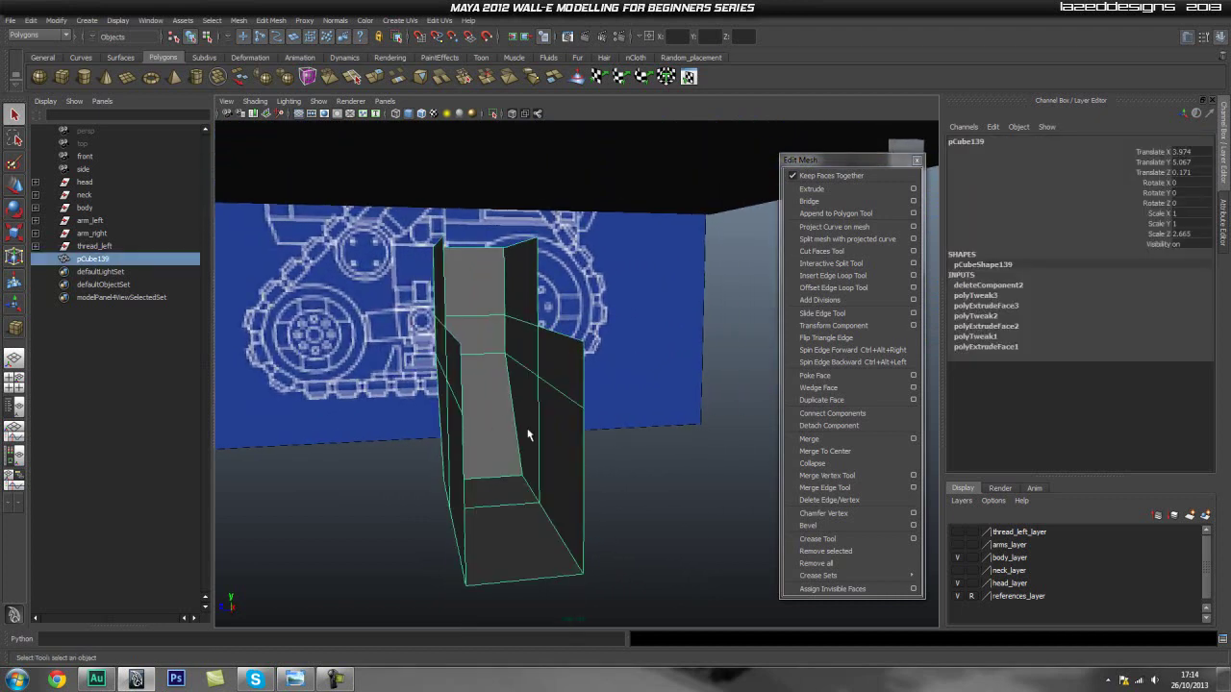
pyautogui.hotkey('ctrl', 'd')
pyautogui.press('space')
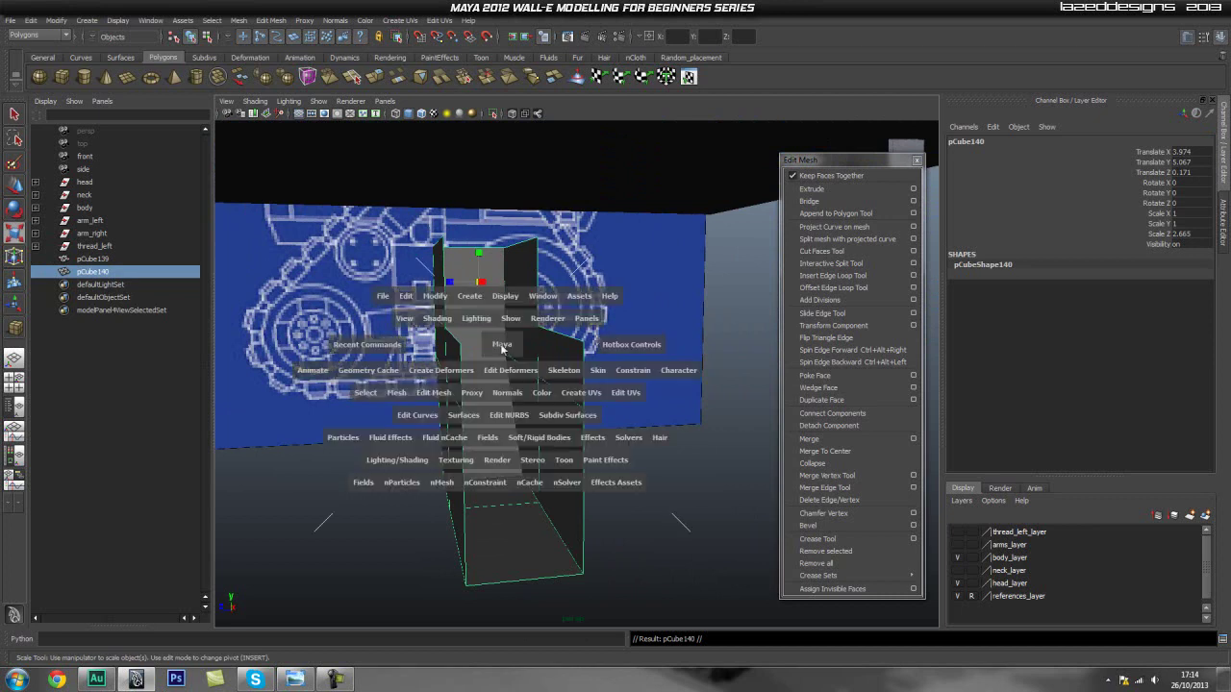
pyautogui.moveTo(442, 298); pyautogui.dragTo(423, 344)
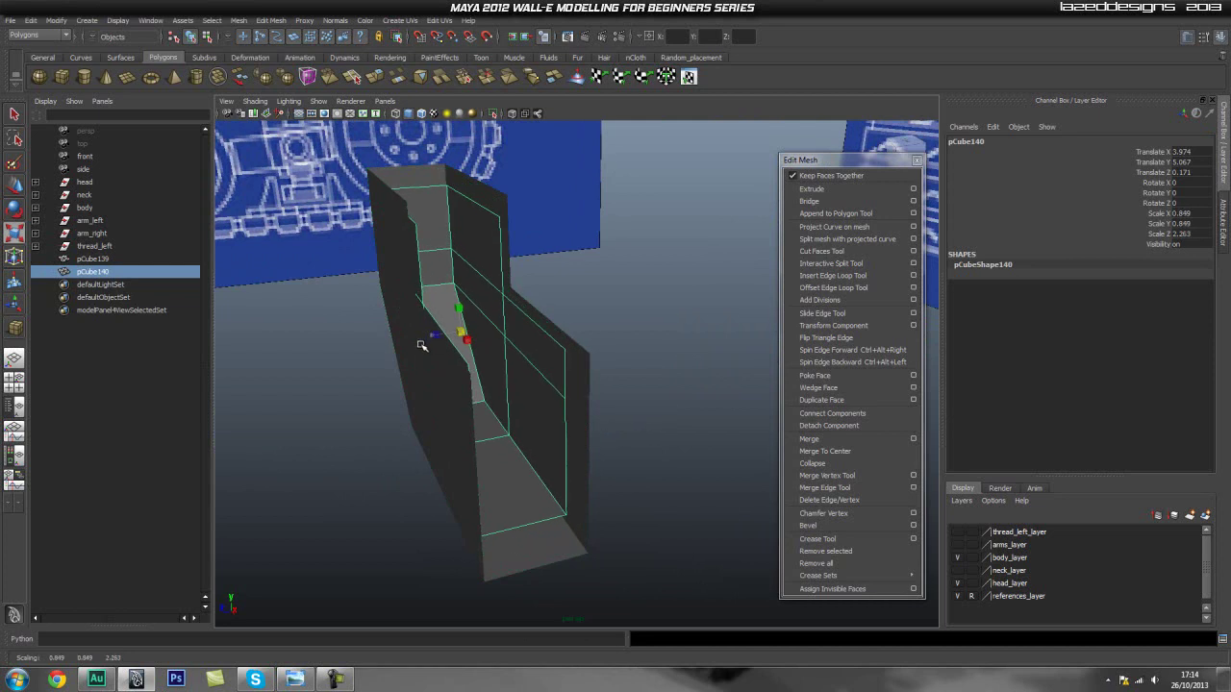
pyautogui.keyDown('alt'); pyautogui.moveTo(599, 400); pyautogui.dragTo(504, 329); pyautogui.keyUp('alt')
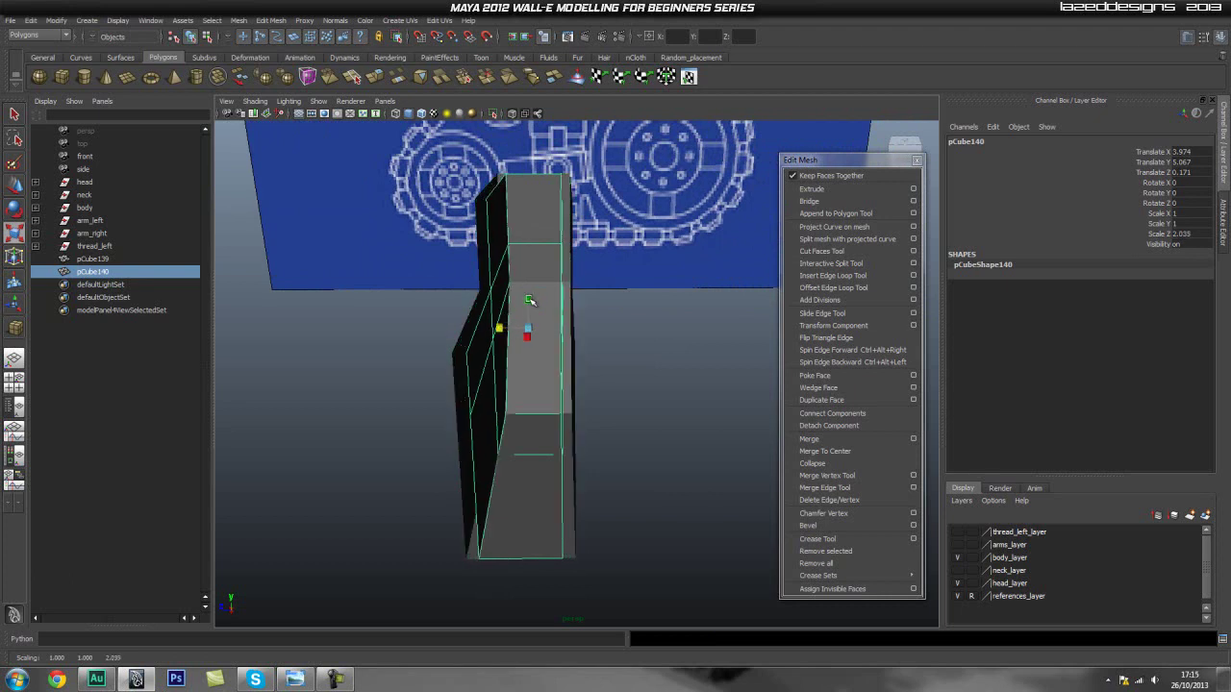
# Reduce the inner copy's Y scale to about 0.856 and switch it to vertex editing
pyautogui.keyDown('alt'); pyautogui.moveTo(527, 304); pyautogui.dragTo(598, 421); pyautogui.keyUp('alt')
pyautogui.keyDown('alt'); pyautogui.moveTo(710, 424); pyautogui.dragTo(496, 433); pyautogui.keyUp('alt')
pyautogui.rightClick(496, 433)
pyautogui.click(554, 411)
pyautogui.keyDown('alt'); pyautogui.moveTo(475, 378); pyautogui.dragTo(444, 376); pyautogui.keyUp('alt')
pyautogui.moveTo(444, 376); pyautogui.dragTo(393, 373, button='right')
pyautogui.moveTo(509, 344)
pyautogui.keyDown('alt'); pyautogui.mouseDown()
pyautogui.moveTo(490, 335)
pyautogui.moveTo(526, 344)
pyautogui.mouseUp(); pyautogui.keyUp('alt')
# Examine how the inner shell sits within the outer bracket in side view and perspective
pyautogui.keyDown('alt'); pyautogui.moveTo(411, 363); pyautogui.dragTo(364, 363, button='right'); pyautogui.keyUp('alt')
pyautogui.press('space')
pyautogui.moveTo(506, 371); pyautogui.dragTo(516, 399)
pyautogui.scroll(-3, 516, 399)
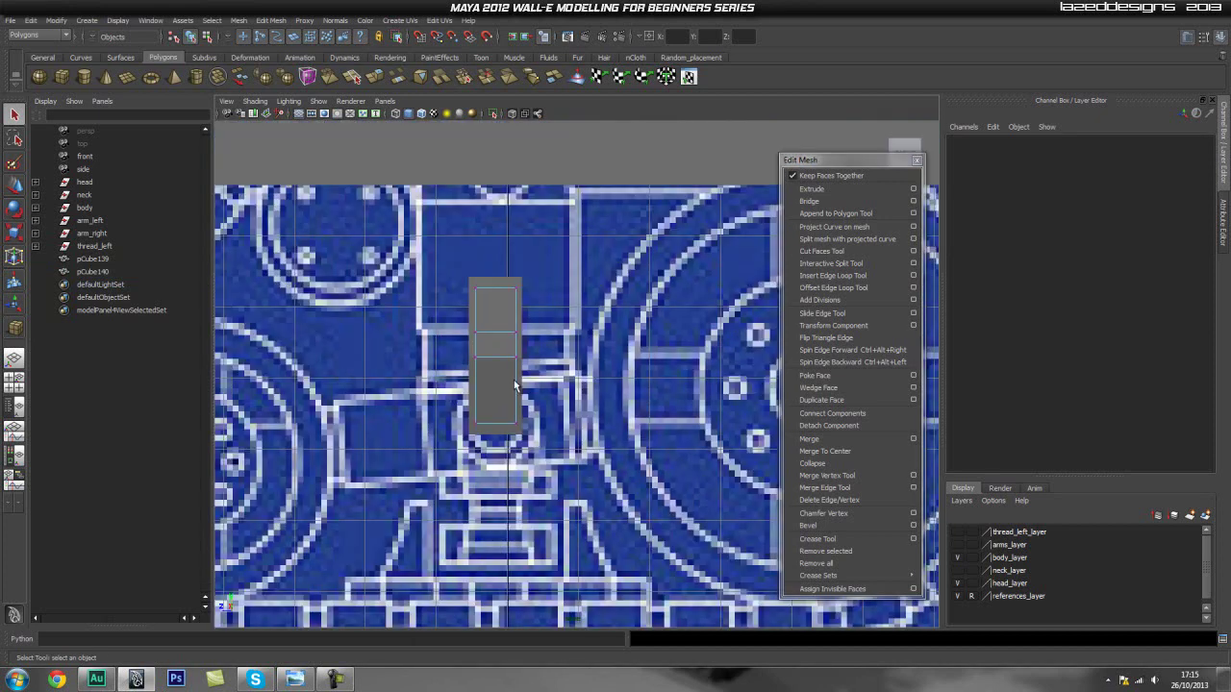
pyautogui.keyDown('alt'); pyautogui.moveTo(465, 374); pyautogui.dragTo(866, 399, button='right'); pyautogui.keyUp('alt')
pyautogui.keyDown('alt'); pyautogui.moveTo(425, 355); pyautogui.dragTo(604, 408, button='middle'); pyautogui.keyUp('alt')
pyautogui.press('space')
pyautogui.moveTo(564, 397); pyautogui.dragTo(568, 370)
pyautogui.keyDown('alt'); pyautogui.moveTo(609, 409); pyautogui.dragTo(612, 412); pyautogui.keyUp('alt')
pyautogui.keyDown('alt'); pyautogui.moveTo(612, 412); pyautogui.dragTo(546, 421, button='right'); pyautogui.keyUp('alt')
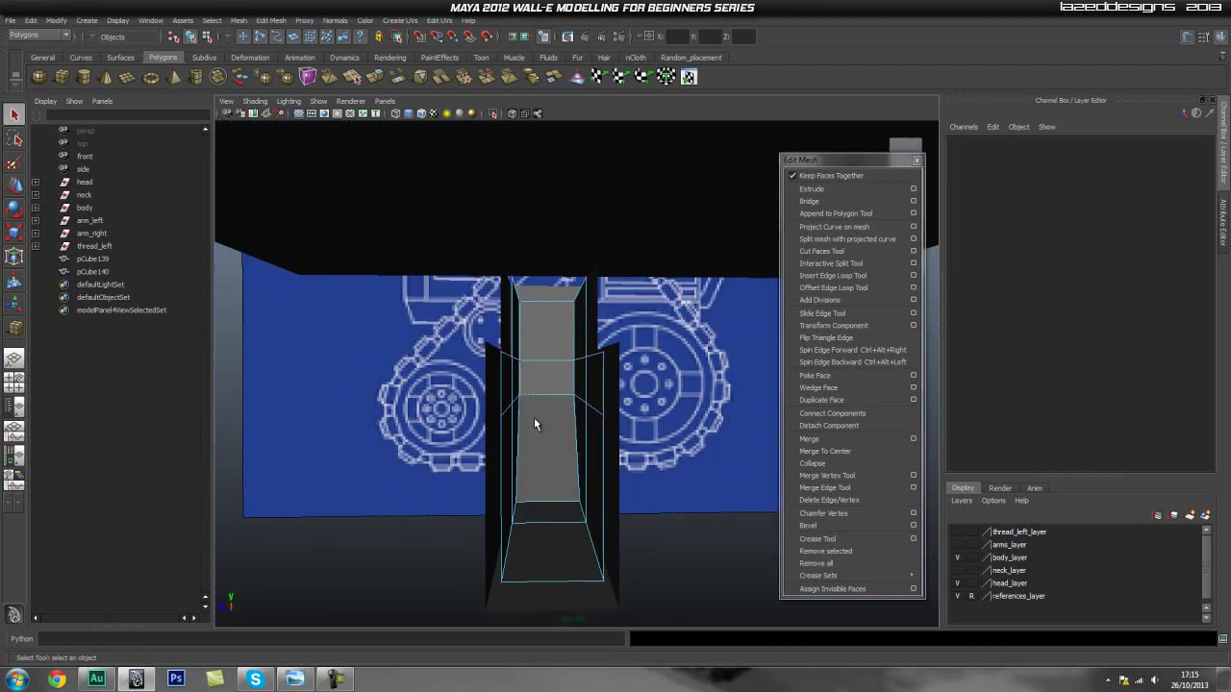
# Raise the vertices along the inner shell's step rim to the height of the outer shell's step
pyautogui.keyDown('alt'); pyautogui.moveTo(661, 476); pyautogui.dragTo(438, 466); pyautogui.keyUp('alt')
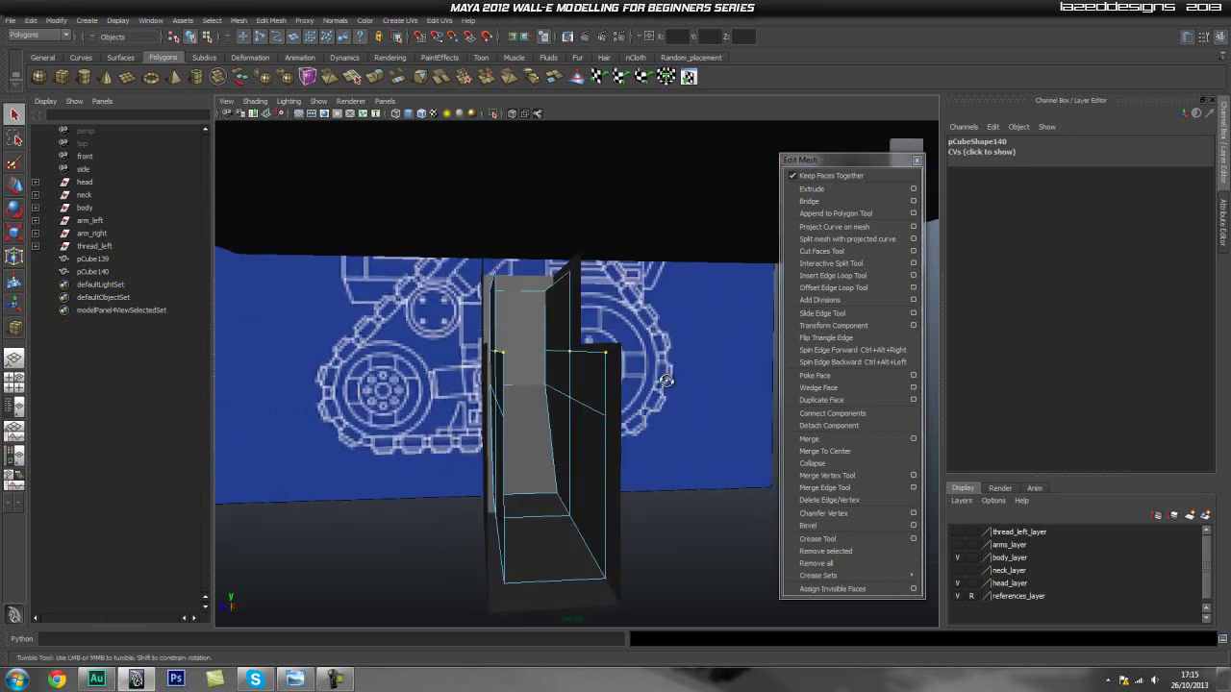
pyautogui.keyDown('alt'); pyautogui.moveTo(673, 375); pyautogui.dragTo(614, 389); pyautogui.keyUp('alt')
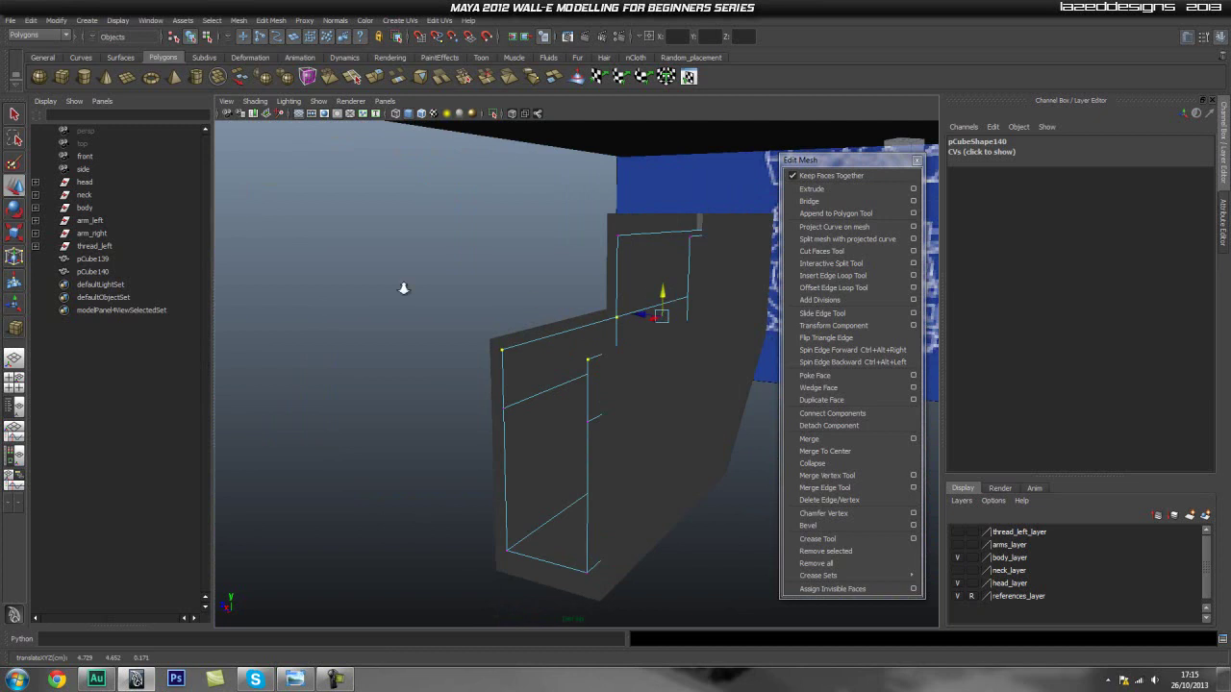
pyautogui.keyDown('alt'); pyautogui.moveTo(380, 288); pyautogui.dragTo(454, 304); pyautogui.keyUp('alt')
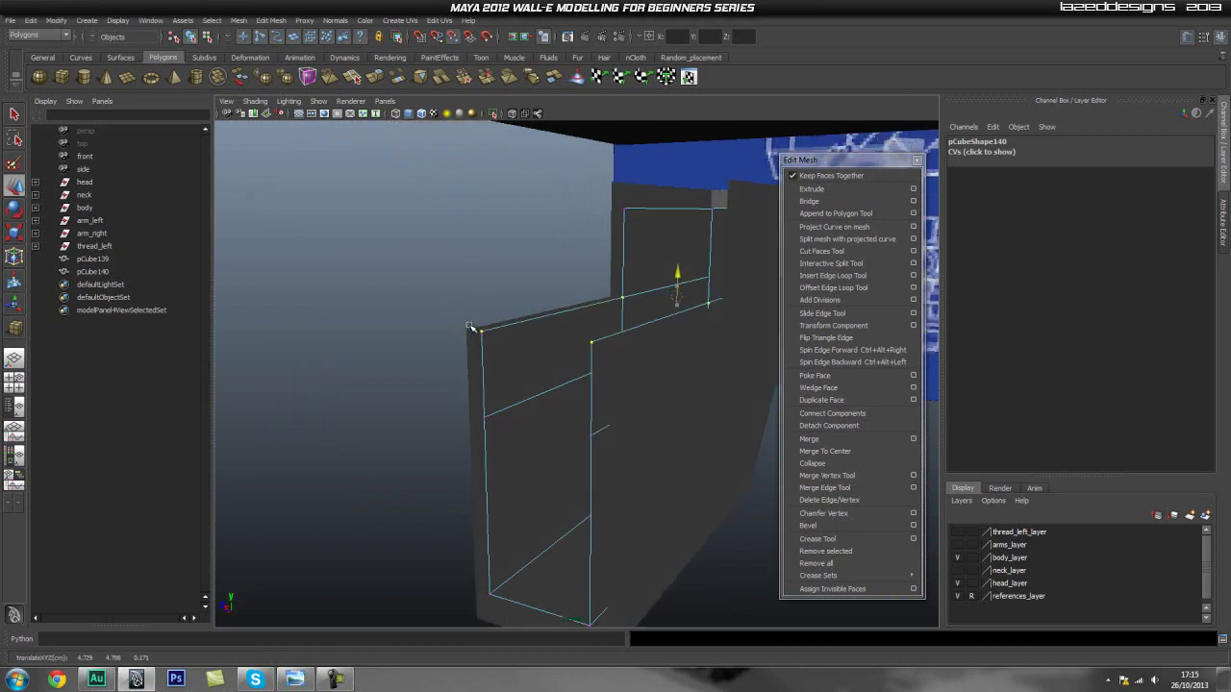
pyautogui.keyDown('alt'); pyautogui.moveTo(430, 354); pyautogui.dragTo(642, 389); pyautogui.keyUp('alt')
pyautogui.keyDown('alt'); pyautogui.moveTo(642, 389); pyautogui.dragTo(661, 397, button='right'); pyautogui.keyUp('alt')
pyautogui.keyDown('alt'); pyautogui.moveTo(661, 397); pyautogui.dragTo(616, 385); pyautogui.keyUp('alt')
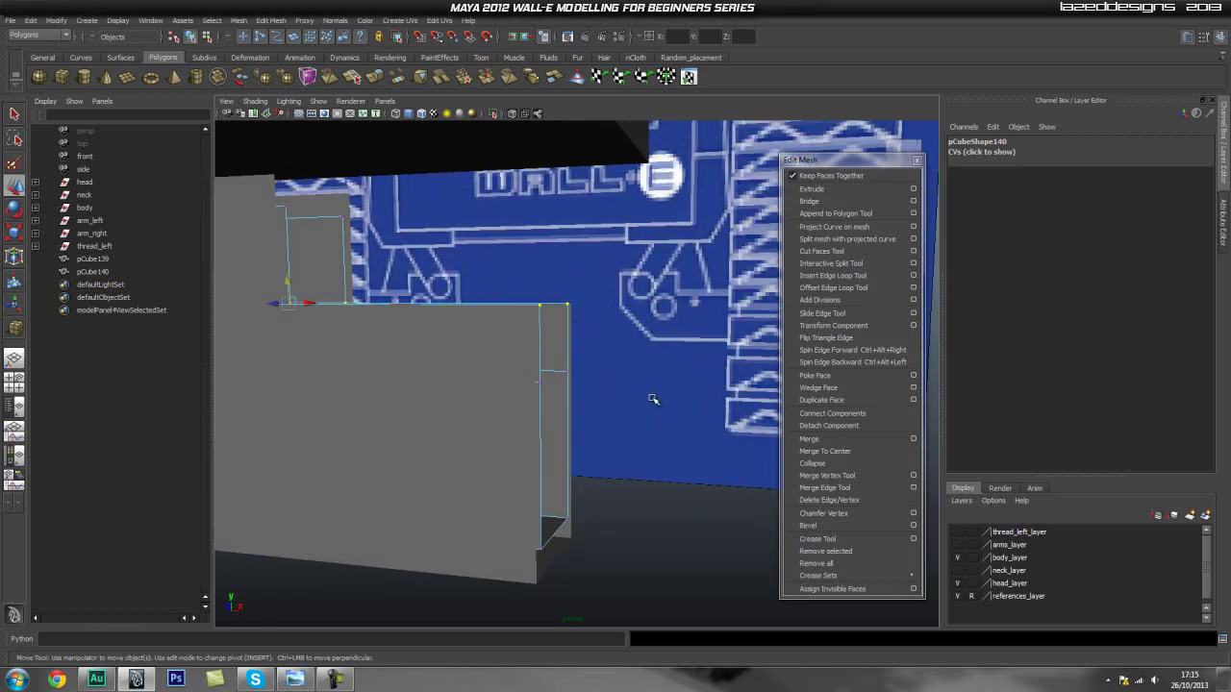
# Move the inner shell's track-side end vertices outward to about X 6.49, flush with the outer shell's open end
pyautogui.moveTo(566, 488); pyautogui.dragTo(633, 304)
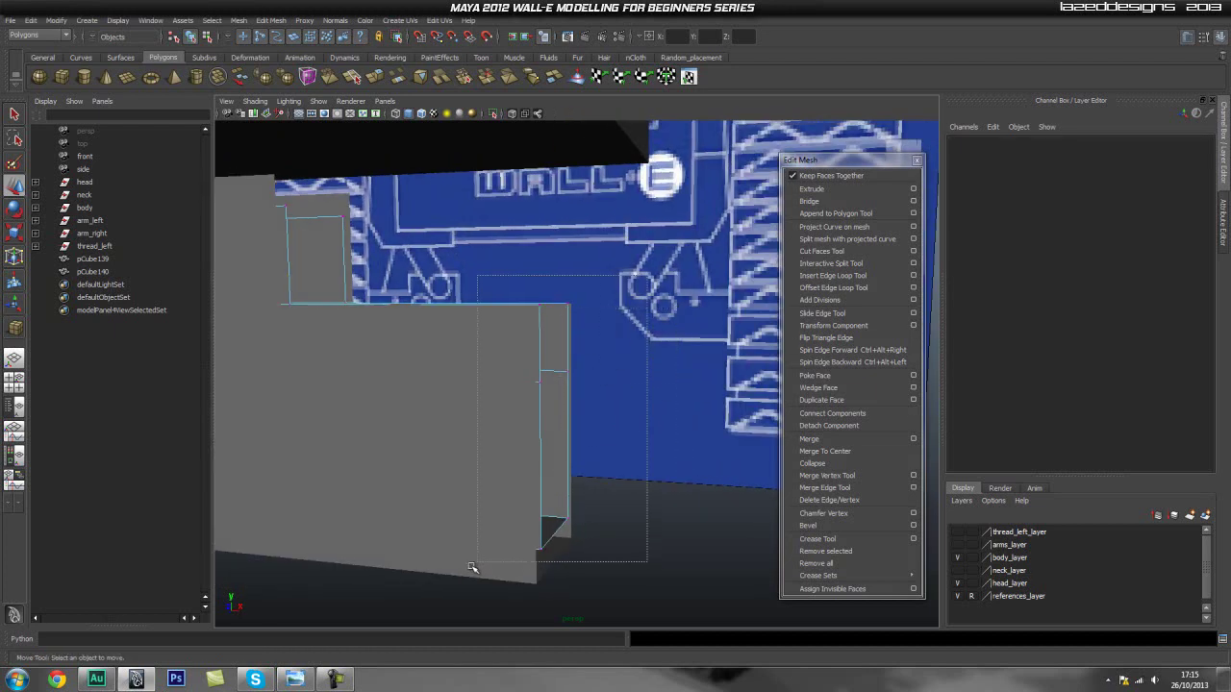
pyautogui.moveTo(484, 559); pyautogui.dragTo(470, 569)
pyautogui.keyDown('alt'); pyautogui.moveTo(603, 404); pyautogui.dragTo(535, 327); pyautogui.keyUp('alt')
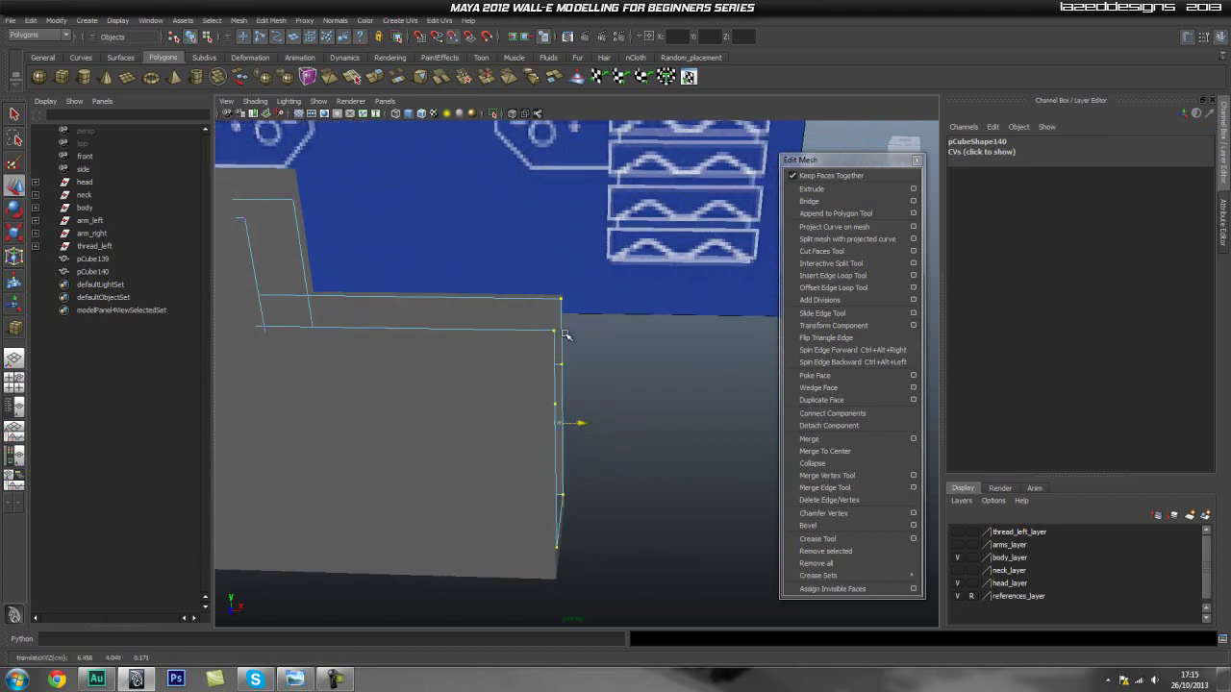
pyautogui.keyDown('alt'); pyautogui.moveTo(660, 379); pyautogui.dragTo(363, 393); pyautogui.keyUp('alt')
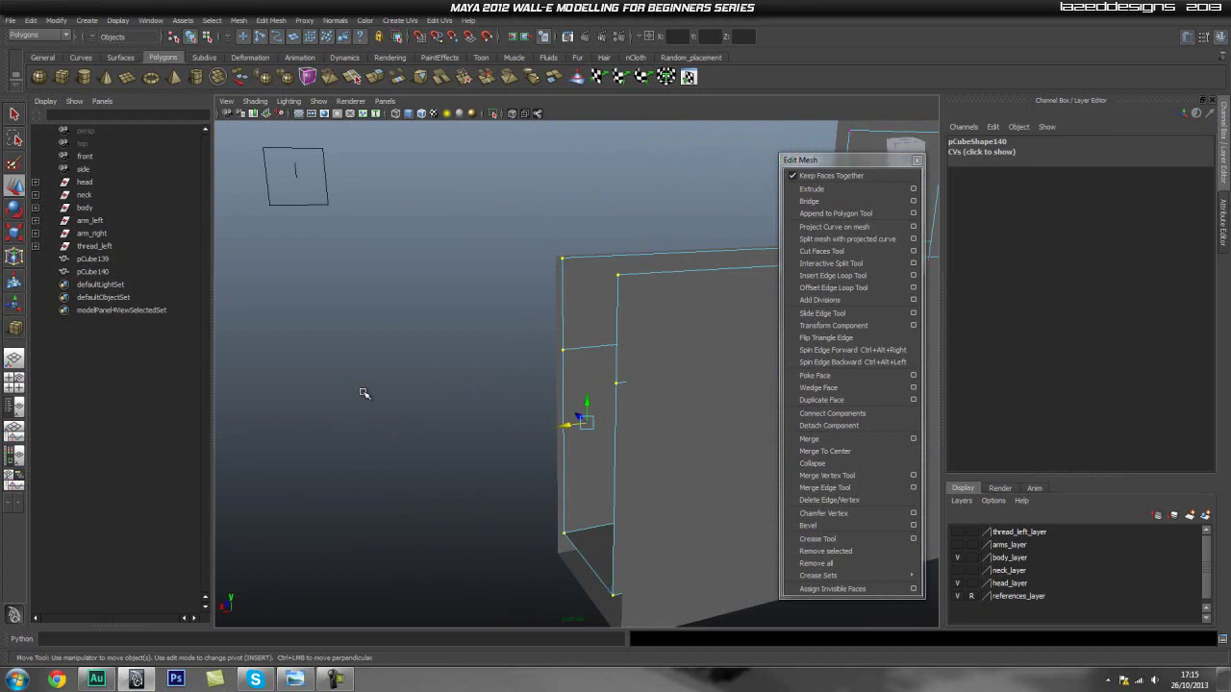
# Select both bracket shells as objects and isolate them in the viewport
pyautogui.click(628, 621)
pyautogui.keyDown('alt'); pyautogui.moveTo(461, 525); pyautogui.dragTo(585, 395); pyautogui.keyUp('alt')
pyautogui.click(507, 329)
pyautogui.moveTo(585, 395); pyautogui.dragTo(512, 393, button='right')
pyautogui.keyDown('alt'); pyautogui.moveTo(512, 394); pyautogui.dragTo(685, 434); pyautogui.keyUp('alt')
pyautogui.keyDown('alt'); pyautogui.moveTo(563, 425); pyautogui.dragTo(585, 450); pyautogui.keyUp('alt')
pyautogui.moveTo(540, 484); pyautogui.dragTo(568, 432, button='right')
pyautogui.click(532, 450)
pyautogui.keyDown('shift'); pyautogui.click(593, 444); pyautogui.keyUp('shift')
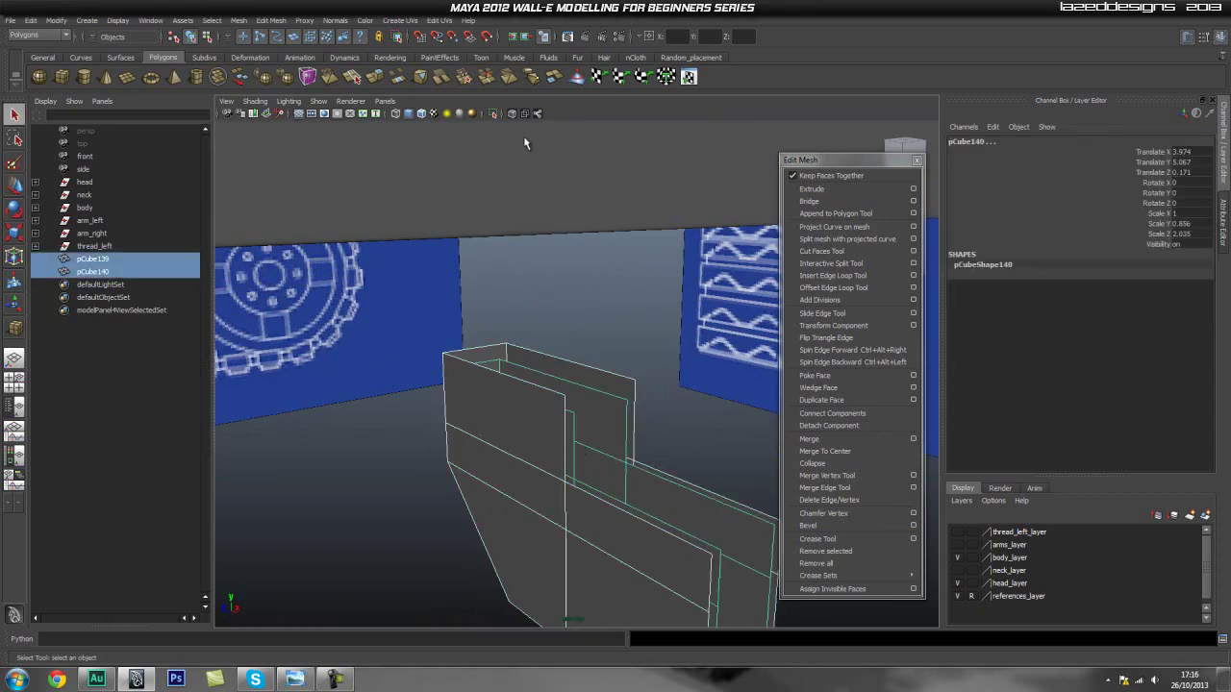
pyautogui.click(600, 356)
pyautogui.keyDown('alt'); pyautogui.moveTo(599, 375); pyautogui.dragTo(609, 426, button='right'); pyautogui.keyUp('alt')
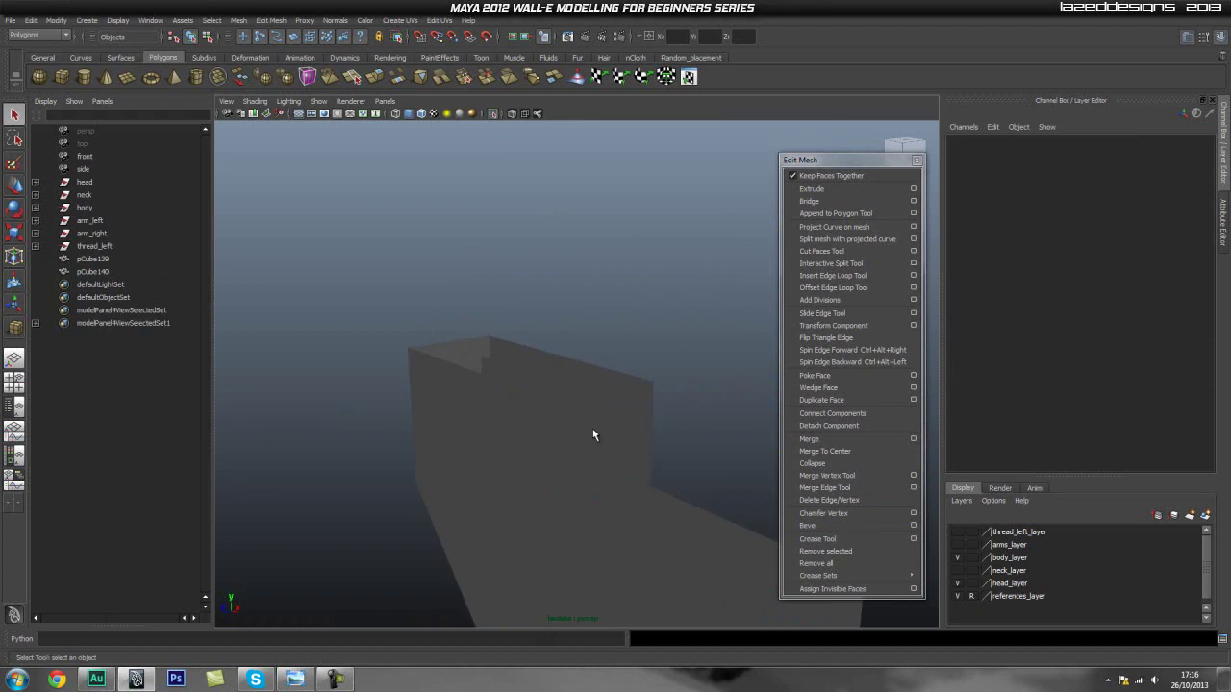
# Move the inner shell's vertices at the step's upright edge to about X 4.95 to align with the outer step
pyautogui.click(593, 433)
pyautogui.keyDown('alt'); pyautogui.moveTo(579, 461); pyautogui.dragTo(566, 378, button='middle'); pyautogui.keyUp('alt')
pyautogui.moveTo(566, 374); pyautogui.dragTo(513, 376, button='right')
pyautogui.keyDown('alt'); pyautogui.moveTo(654, 382); pyautogui.dragTo(689, 391); pyautogui.keyUp('alt')
pyautogui.moveTo(502, 405); pyautogui.dragTo(500, 405)
pyautogui.keyDown('alt'); pyautogui.moveTo(663, 366); pyautogui.dragTo(568, 255); pyautogui.keyUp('alt')
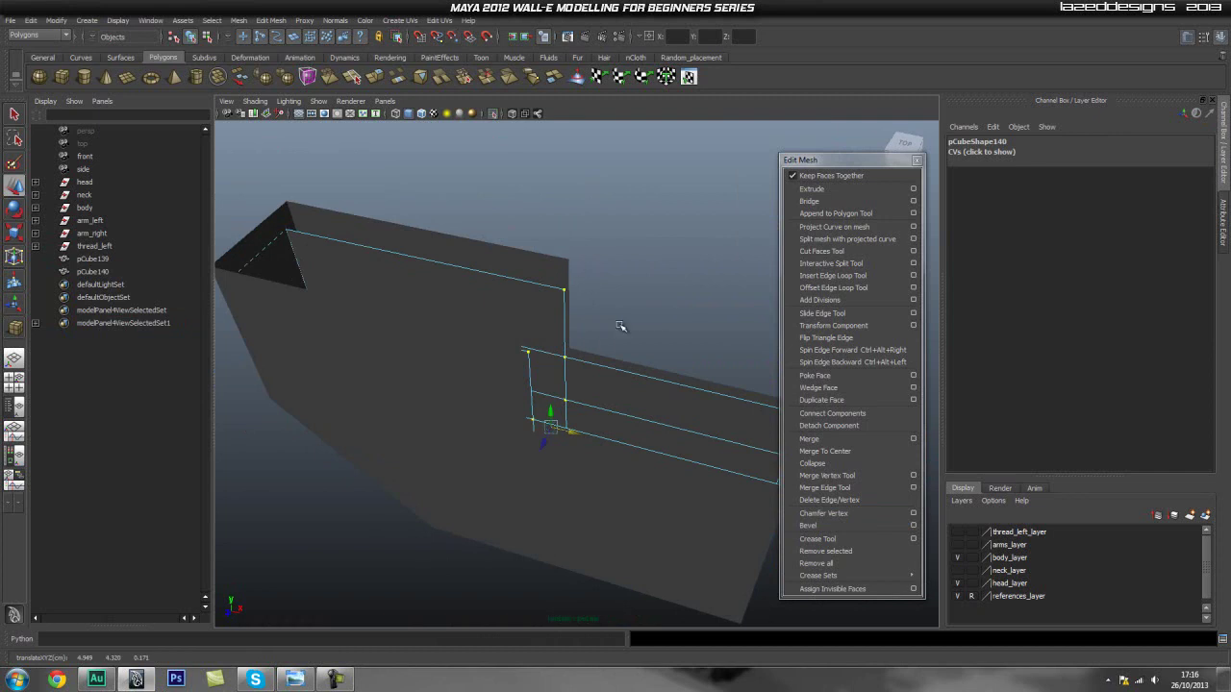
# Raise the inner shell's top rim vertices level with the outer shell's top
pyautogui.keyDown('alt'); pyautogui.moveTo(575, 344); pyautogui.dragTo(567, 404); pyautogui.keyUp('alt')
pyautogui.click(604, 294)
pyautogui.keyDown('alt'); pyautogui.moveTo(604, 295); pyautogui.dragTo(561, 344); pyautogui.keyUp('alt')
pyautogui.moveTo(480, 392); pyautogui.dragTo(481, 392)
pyautogui.keyDown('alt'); pyautogui.moveTo(481, 392); pyautogui.dragTo(469, 338); pyautogui.keyUp('alt')
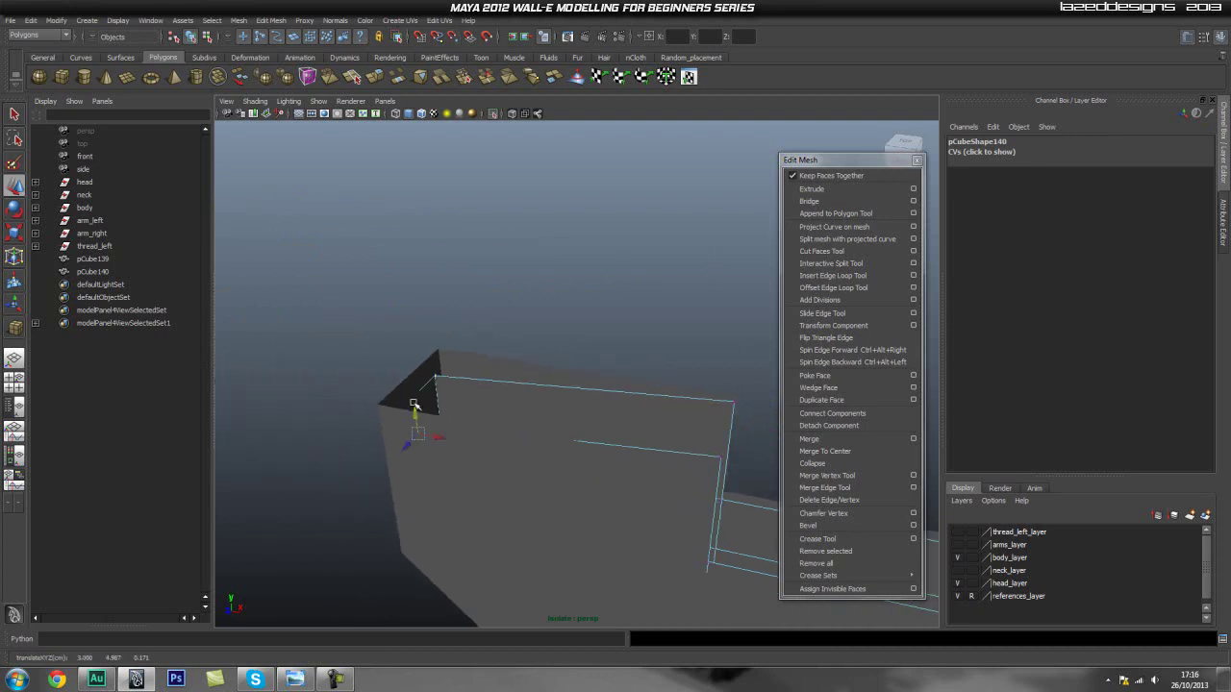
pyautogui.moveTo(434, 348); pyautogui.dragTo(440, 345, button='middle')
pyautogui.keyDown('alt'); pyautogui.moveTo(439, 346); pyautogui.dragTo(440, 385); pyautogui.keyUp('alt')
pyautogui.click(438, 291)
# Turn on X-ray shading and move the inner shell's body-side end vertices to about X 3.05 for a thinner end wall
pyautogui.moveTo(550, 418); pyautogui.dragTo(549, 418)
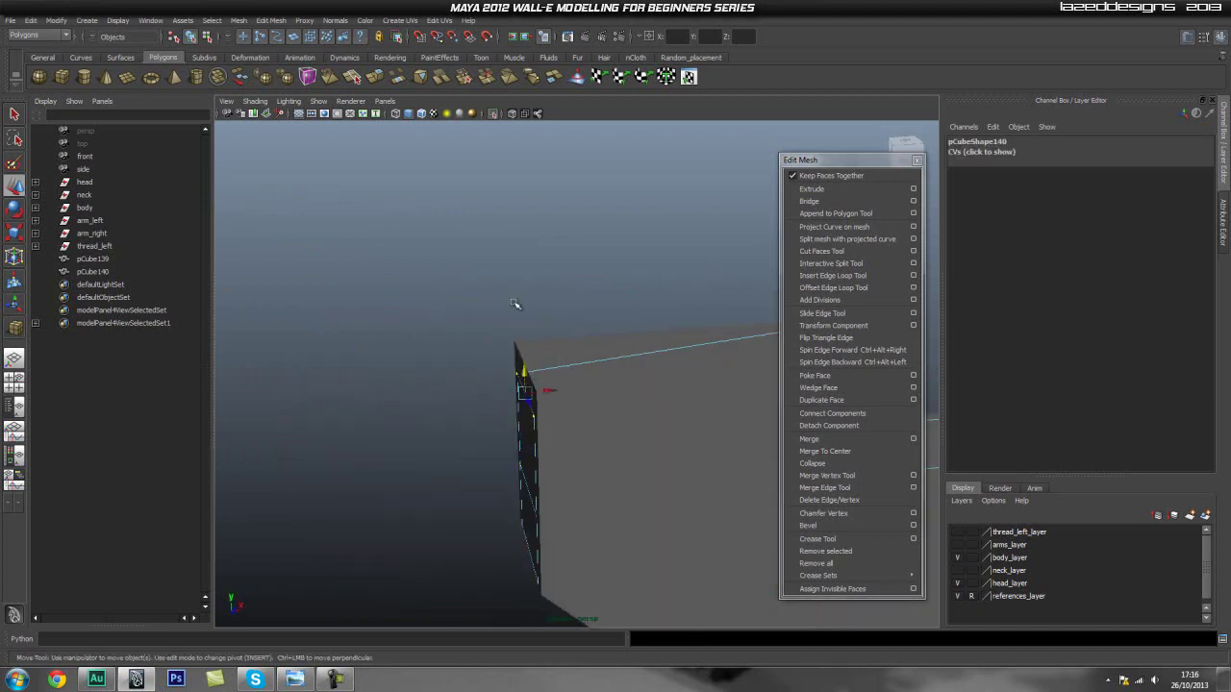
pyautogui.keyDown('alt'); pyautogui.moveTo(514, 317); pyautogui.dragTo(494, 375, button='right'); pyautogui.keyUp('alt')
pyautogui.keyDown('alt'); pyautogui.moveTo(494, 400); pyautogui.dragTo(508, 338); pyautogui.keyUp('alt')
pyautogui.keyDown('alt'); pyautogui.moveTo(447, 470); pyautogui.dragTo(430, 257); pyautogui.keyUp('alt')
pyautogui.click(511, 117)
pyautogui.keyDown('alt'); pyautogui.moveTo(574, 343); pyautogui.dragTo(424, 188); pyautogui.keyUp('alt')
pyautogui.keyDown('alt'); pyautogui.moveTo(504, 538); pyautogui.dragTo(444, 485); pyautogui.keyUp('alt')
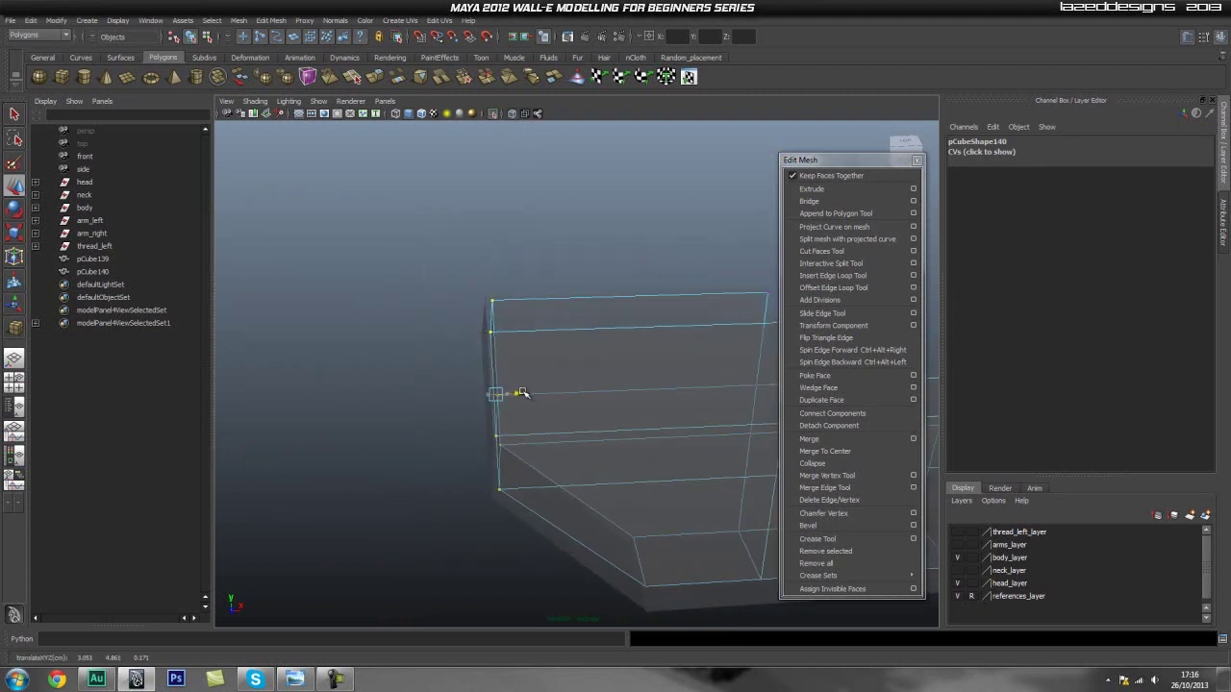
pyautogui.keyDown('alt'); pyautogui.moveTo(651, 472); pyautogui.dragTo(432, 397); pyautogui.keyUp('alt')
# Lower the inner shell's bottom vertices in front view to about Y 3.3 to thin the bracket's floor
pyautogui.press('space')
pyautogui.moveTo(466, 352); pyautogui.dragTo(461, 434)
pyautogui.scroll(2, 302, 426)
pyautogui.keyDown('alt'); pyautogui.moveTo(369, 416); pyautogui.dragTo(576, 308, button='middle'); pyautogui.keyUp('alt')
pyautogui.scroll(3, 497, 348)
pyautogui.keyDown('alt'); pyautogui.moveTo(497, 349); pyautogui.dragTo(452, 394, button='middle'); pyautogui.keyUp('alt')
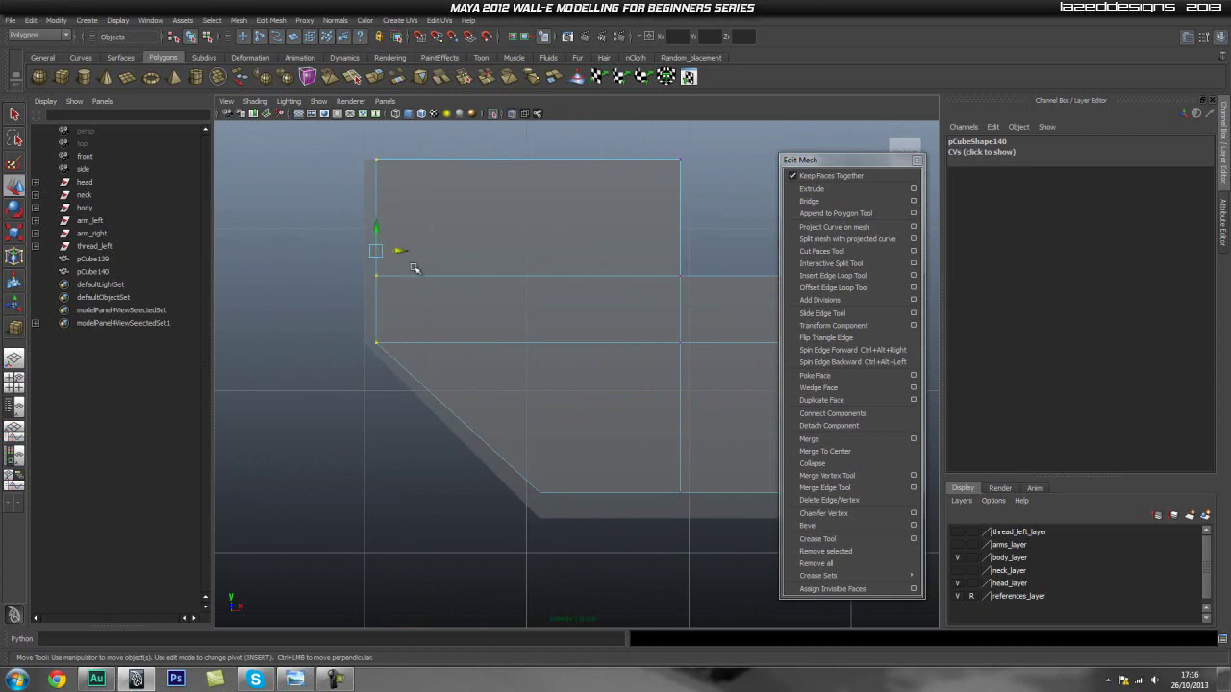
pyautogui.keyDown('alt'); pyautogui.moveTo(661, 371); pyautogui.dragTo(427, 348, button='middle'); pyautogui.keyUp('alt')
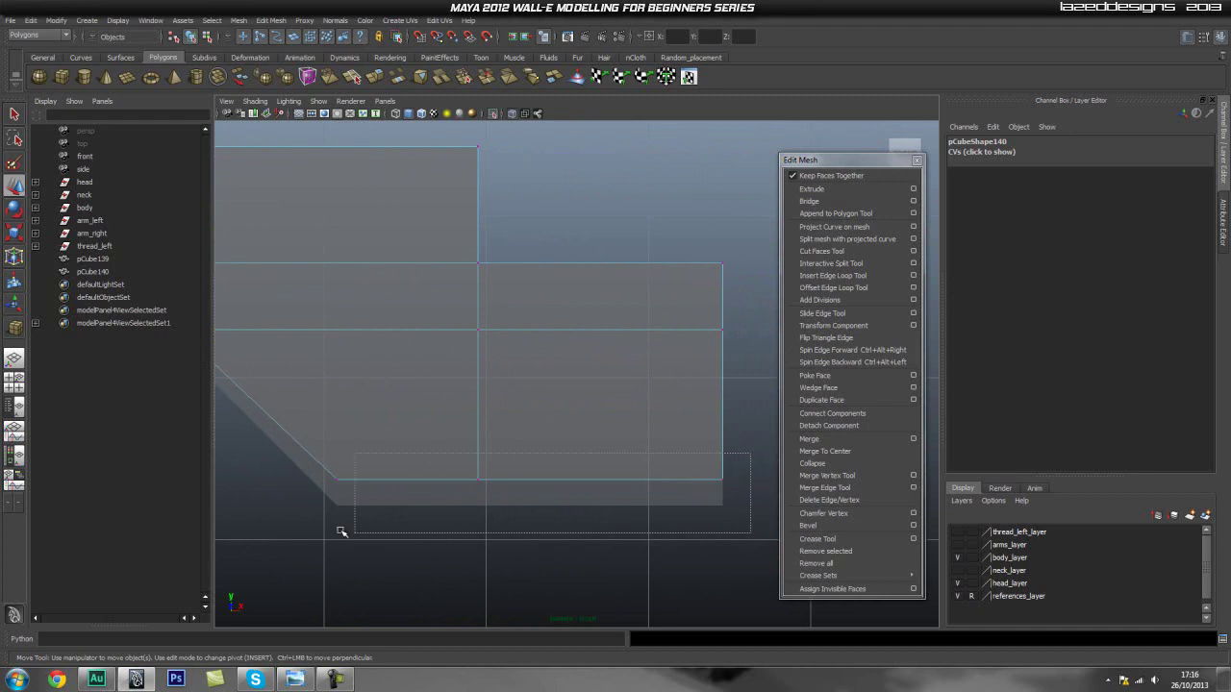
pyautogui.moveTo(524, 452)
pyautogui.mouseDown()
pyautogui.moveTo(529, 472)
pyautogui.moveTo(535, 459)
pyautogui.mouseUp()
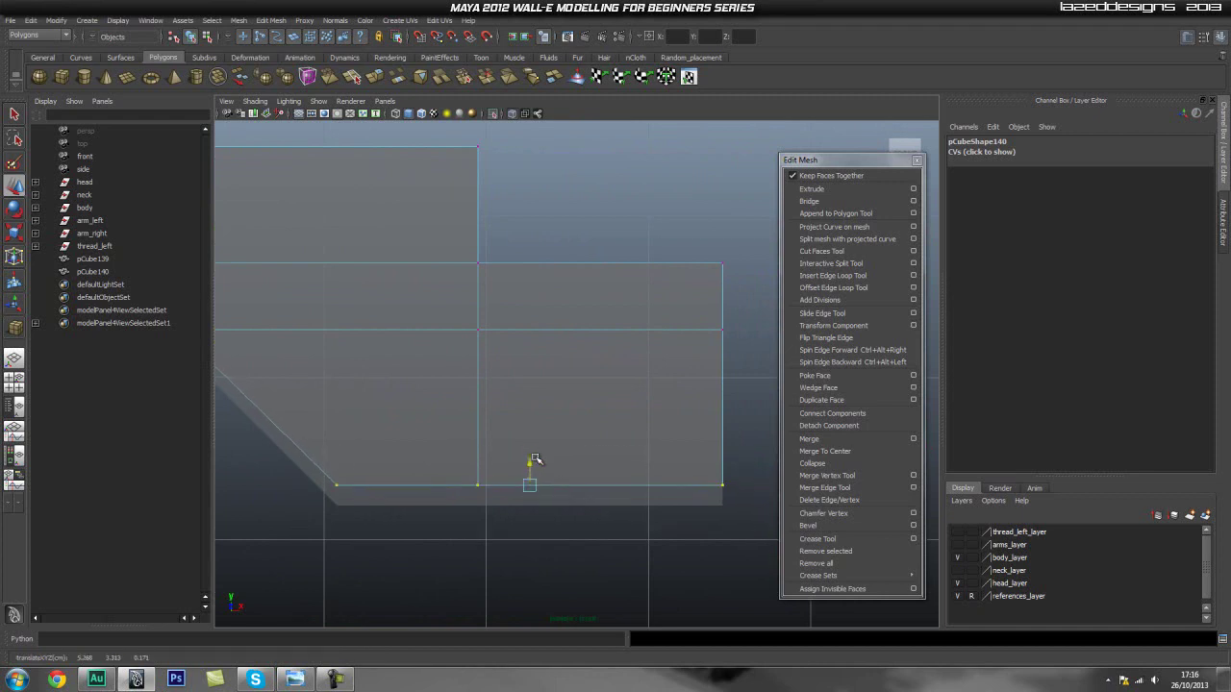
# Return to the perspective view and turn off X-ray shading
pyautogui.press('space')
pyautogui.moveTo(451, 397); pyautogui.dragTo(452, 368)
pyautogui.moveTo(481, 363)
pyautogui.keyDown('alt'); pyautogui.mouseDown()
pyautogui.moveTo(657, 316)
pyautogui.moveTo(590, 400)
pyautogui.moveTo(624, 413)
pyautogui.moveTo(629, 340)
pyautogui.moveTo(492, 357)
pyautogui.mouseUp(); pyautogui.keyUp('alt')
pyautogui.click(628, 340)
pyautogui.keyDown('alt'); pyautogui.moveTo(490, 360); pyautogui.dragTo(582, 351); pyautogui.keyUp('alt')
pyautogui.click(522, 113)
# Combine the inner and outer bracket shells into a single mesh
pyautogui.click(432, 321)
pyautogui.keyDown('alt'); pyautogui.moveTo(428, 272); pyautogui.dragTo(480, 329); pyautogui.keyUp('alt')
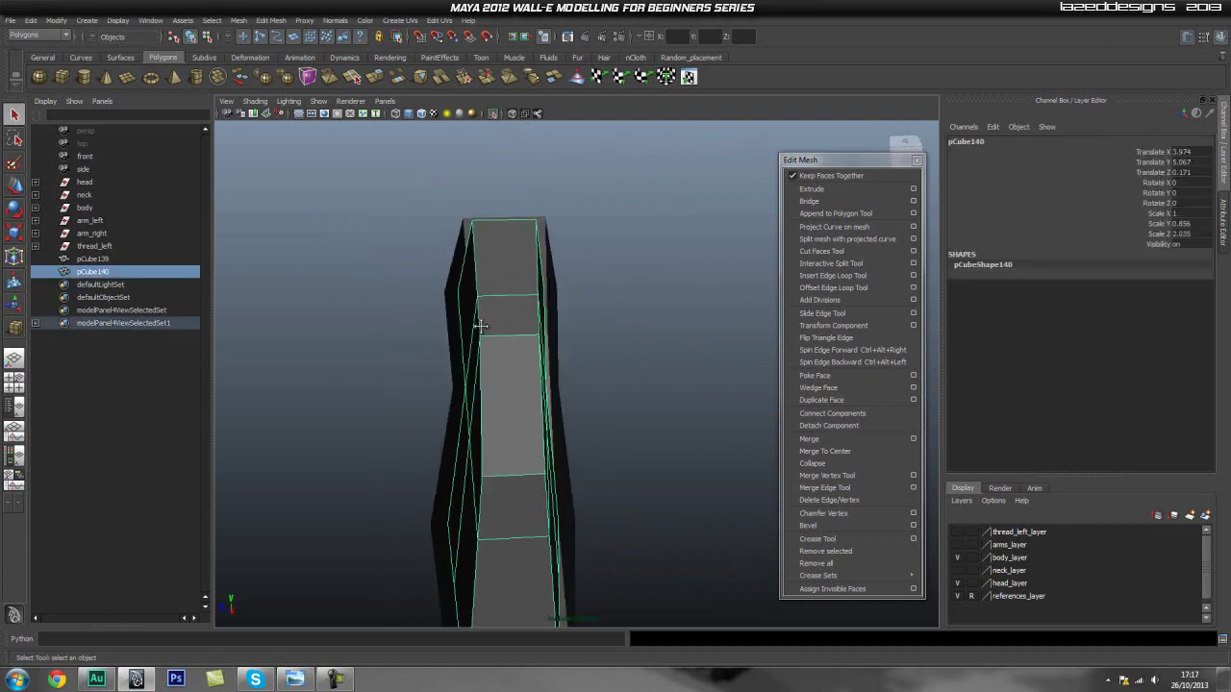
pyautogui.keyDown('alt'); pyautogui.moveTo(538, 448); pyautogui.dragTo(552, 321, button='middle'); pyautogui.keyUp('alt')
pyautogui.keyDown('alt'); pyautogui.moveTo(553, 320); pyautogui.dragTo(467, 344); pyautogui.keyUp('alt')
pyautogui.keyDown('shift'); pyautogui.click(467, 344); pyautogui.keyUp('shift')
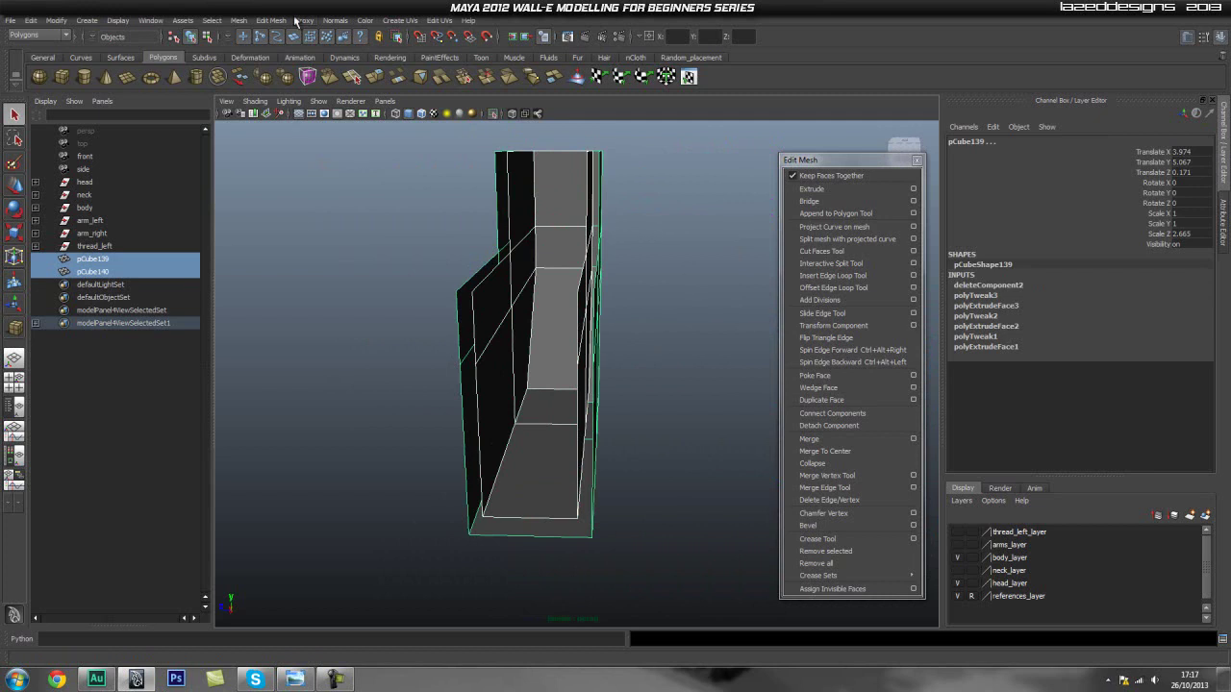
pyautogui.click(238, 20)
pyautogui.click(248, 37)
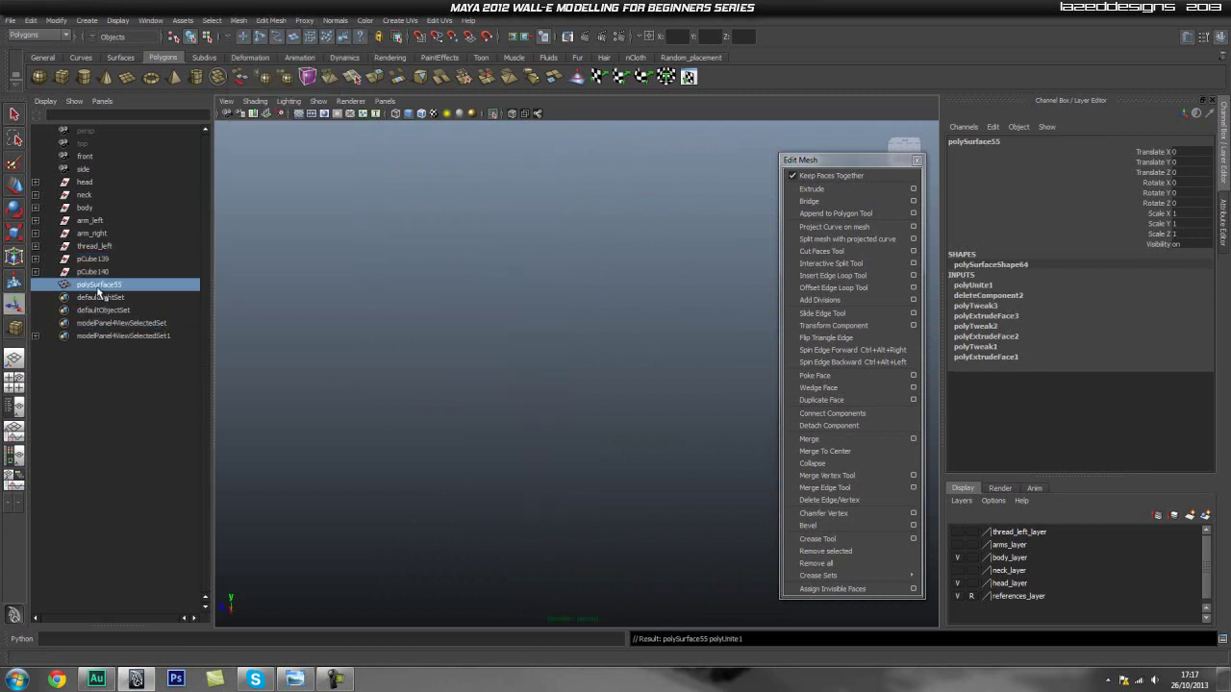
# Refresh the viewport isolation so that it shows the combined bracket mesh
pyautogui.click(493, 115)
pyautogui.click(492, 115)
pyautogui.keyDown('alt'); pyautogui.moveTo(448, 288); pyautogui.dragTo(542, 340); pyautogui.keyUp('alt')
pyautogui.keyDown('alt'); pyautogui.moveTo(541, 340); pyautogui.dragTo(492, 328, button='middle'); pyautogui.keyUp('alt')
pyautogui.moveTo(493, 329)
pyautogui.keyDown('alt'); pyautogui.mouseDown()
pyautogui.moveTo(509, 332)
pyautogui.moveTo(469, 329)
pyautogui.mouseUp(); pyautogui.keyUp('alt')
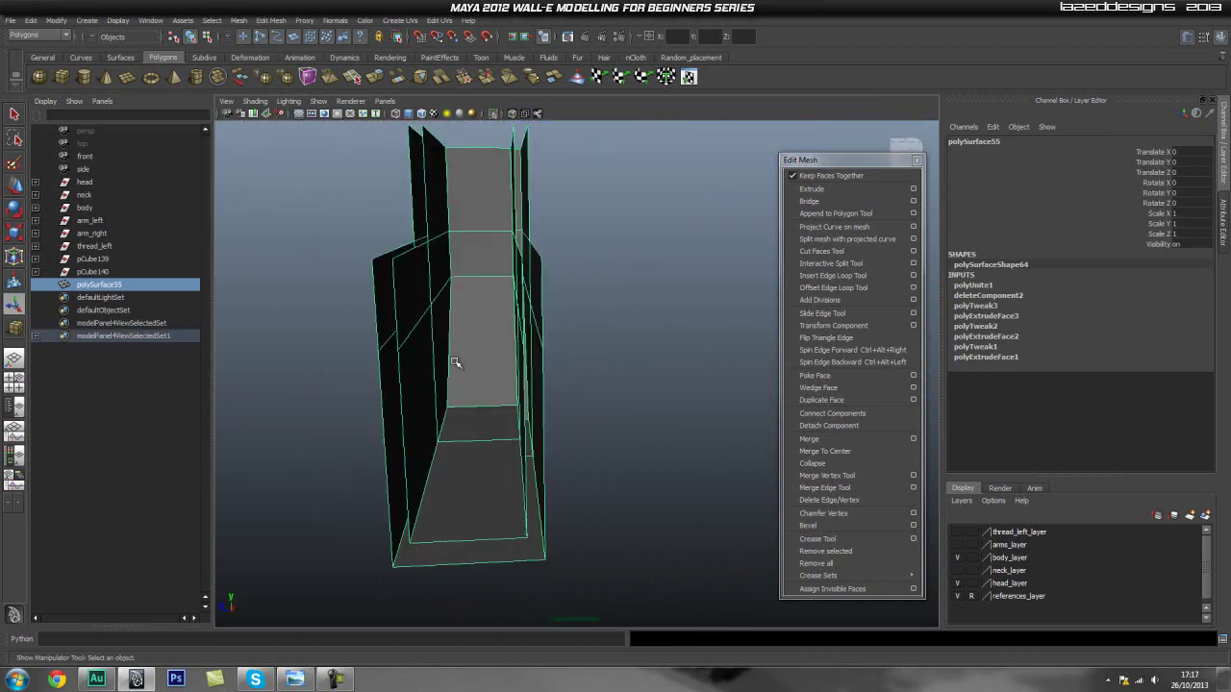
# Extrude the outer wall's vertical edge at the step across the gap toward the inner wall
pyautogui.keyDown('alt'); pyautogui.moveTo(485, 563); pyautogui.dragTo(402, 464); pyautogui.keyUp('alt')
pyautogui.keyDown('alt'); pyautogui.moveTo(415, 385); pyautogui.dragTo(468, 417); pyautogui.keyUp('alt')
pyautogui.keyDown('alt'); pyautogui.moveTo(344, 385); pyautogui.dragTo(435, 439, button='middle'); pyautogui.keyUp('alt')
pyautogui.keyDown('alt'); pyautogui.moveTo(435, 437); pyautogui.dragTo(410, 400); pyautogui.keyUp('alt')
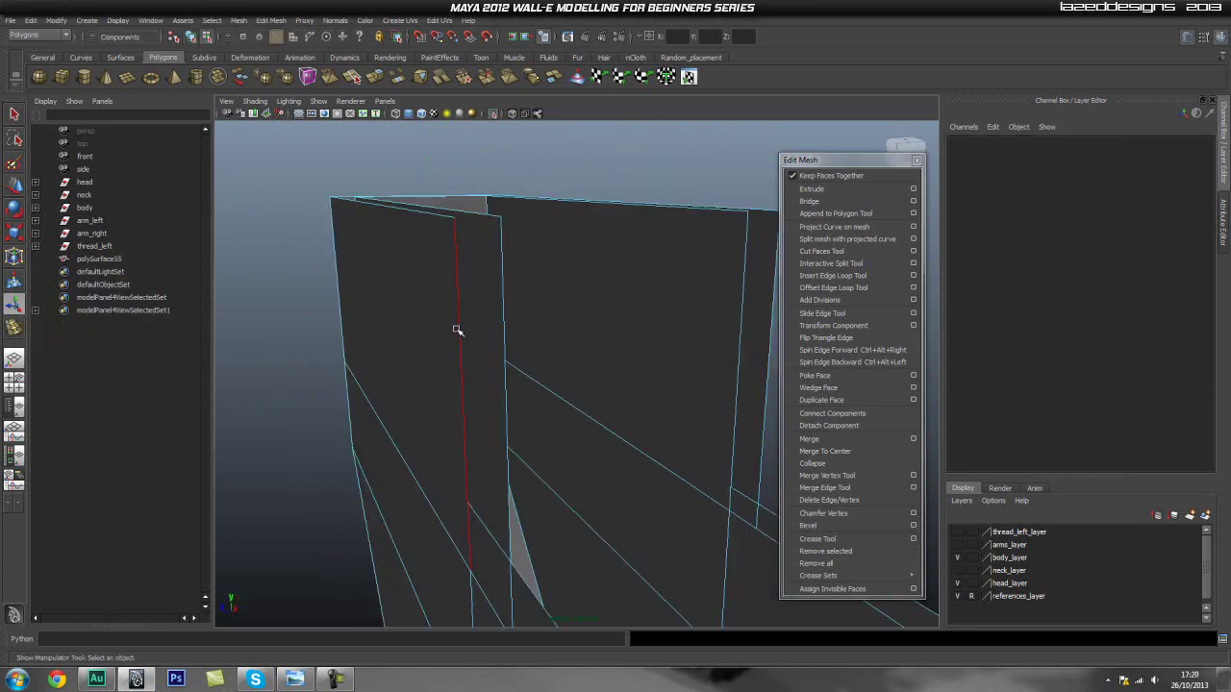
pyautogui.click(456, 333)
pyautogui.keyDown('alt'); pyautogui.moveTo(455, 332); pyautogui.dragTo(626, 442); pyautogui.keyUp('alt')
pyautogui.keyDown('alt'); pyautogui.moveTo(626, 442); pyautogui.dragTo(603, 349, button='middle'); pyautogui.keyUp('alt')
pyautogui.keyDown('alt'); pyautogui.moveTo(603, 350); pyautogui.dragTo(589, 471); pyautogui.keyUp('alt')
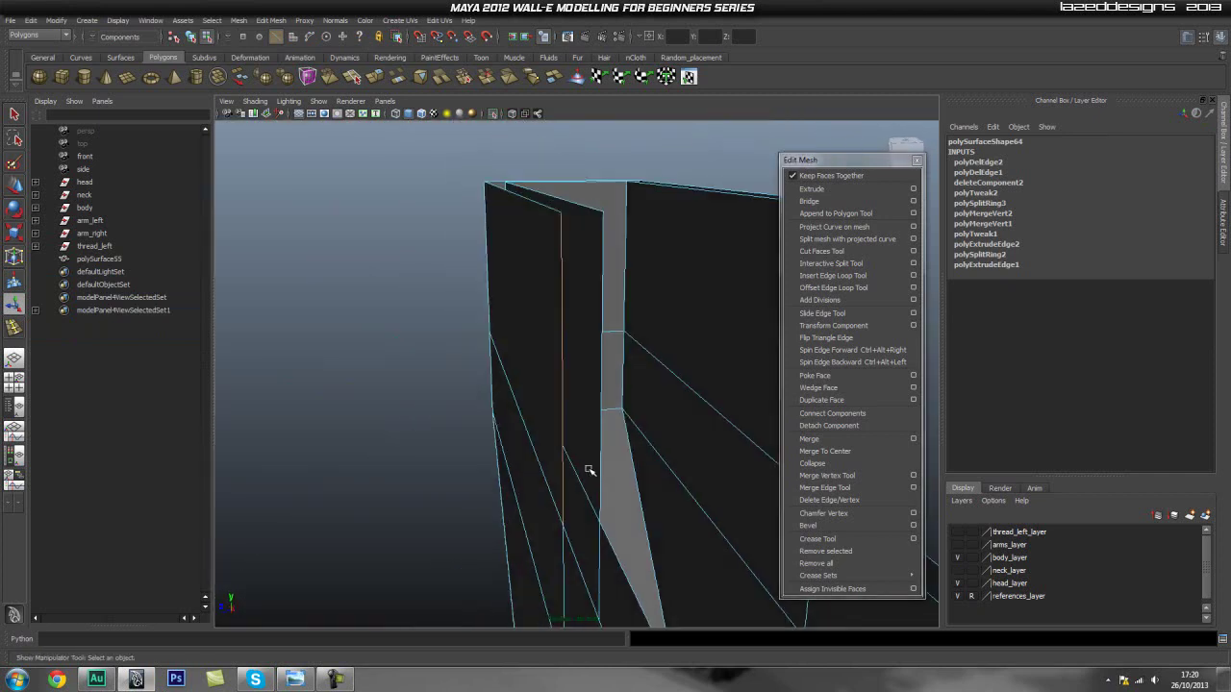
pyautogui.click(811, 189)
pyautogui.press('w')
pyautogui.moveTo(543, 379); pyautogui.dragTo(526, 430)
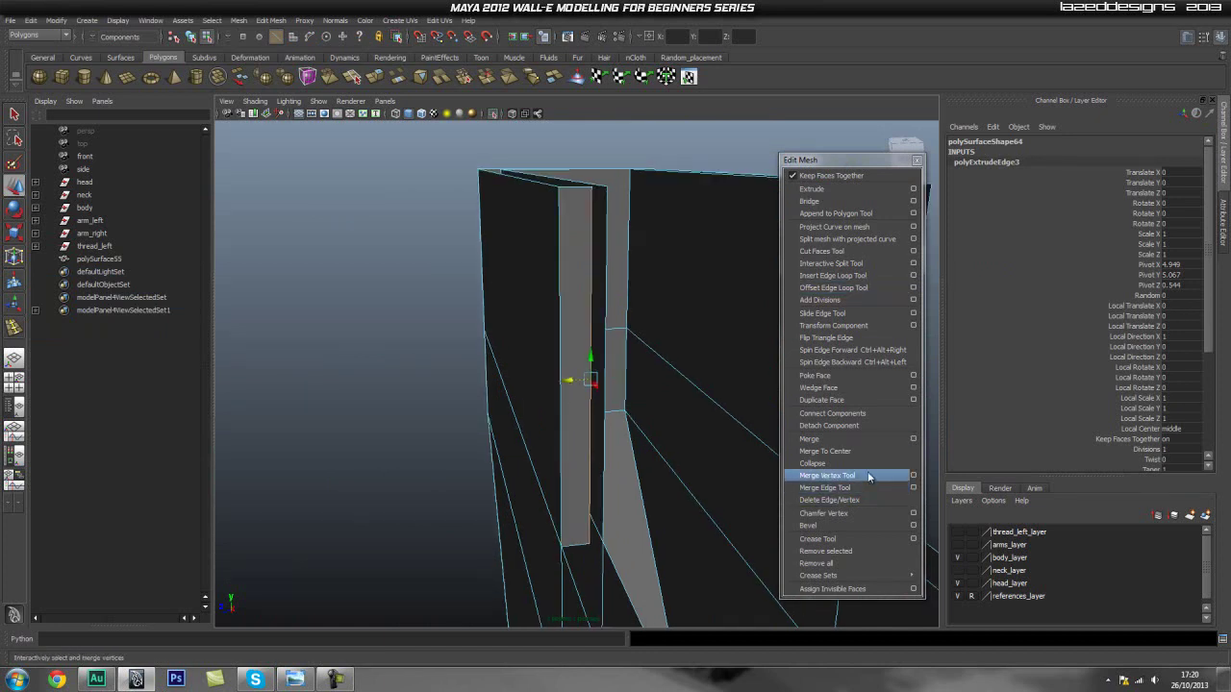
# Merge the extruded strip's upper and lower free vertices into the matching corners of the inner wall
pyautogui.click(827, 474)
pyautogui.moveTo(605, 189); pyautogui.dragTo(607, 186)
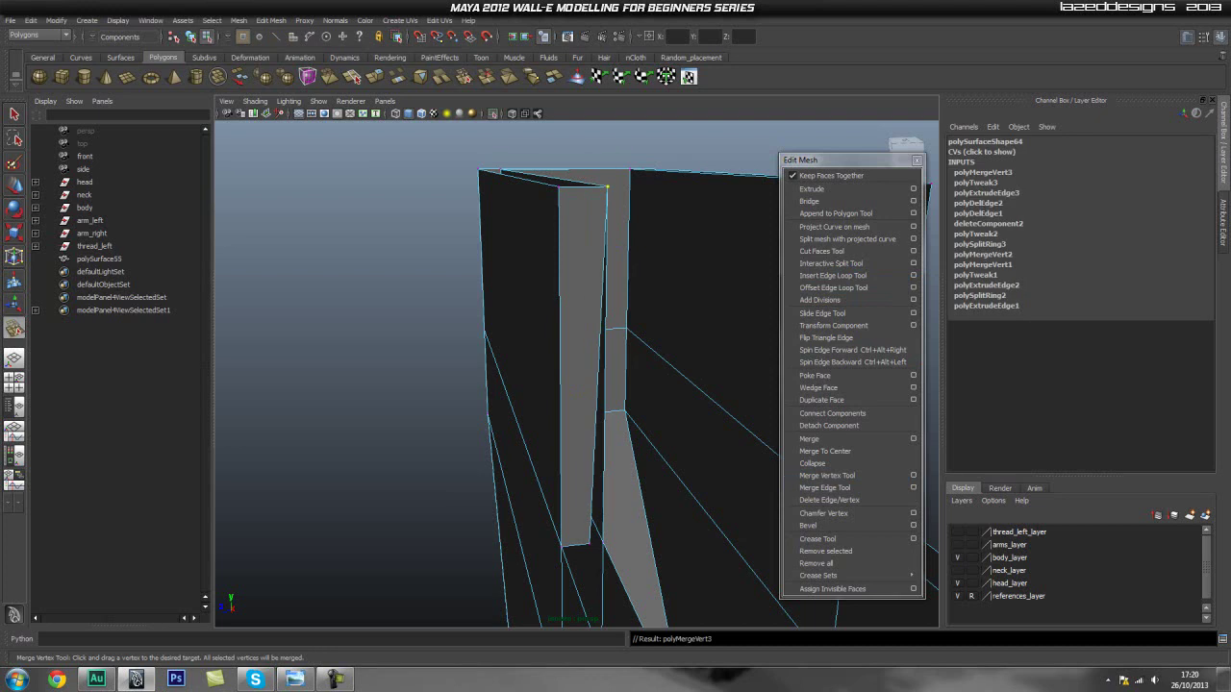
pyautogui.moveTo(589, 543); pyautogui.dragTo(375, 470)
pyautogui.keyDown('alt'); pyautogui.moveTo(375, 470); pyautogui.dragTo(478, 335, button='middle'); pyautogui.keyUp('alt')
pyautogui.keyDown('alt'); pyautogui.moveTo(478, 336); pyautogui.dragTo(446, 427); pyautogui.keyUp('alt')
# Extrude the strip's short top edge along the gap between the walls toward the body-side end
pyautogui.press('q')
pyautogui.moveTo(634, 227); pyautogui.dragTo(627, 192, button='right')
pyautogui.click(641, 212)
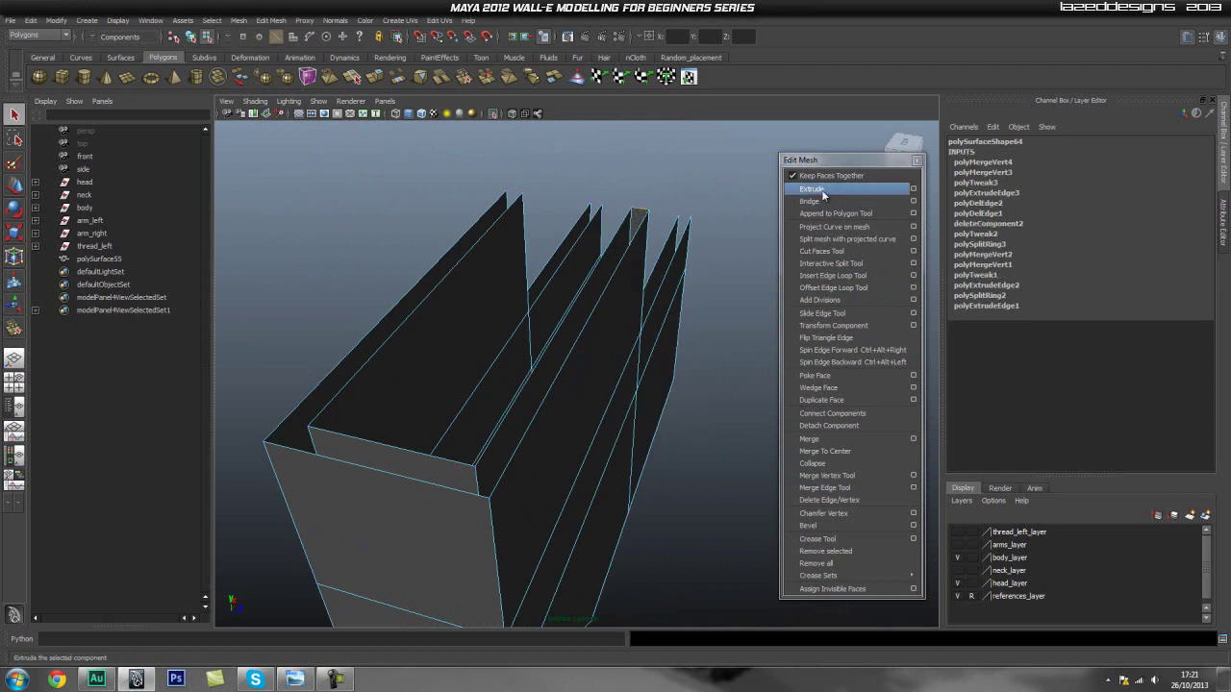
pyautogui.click(813, 189)
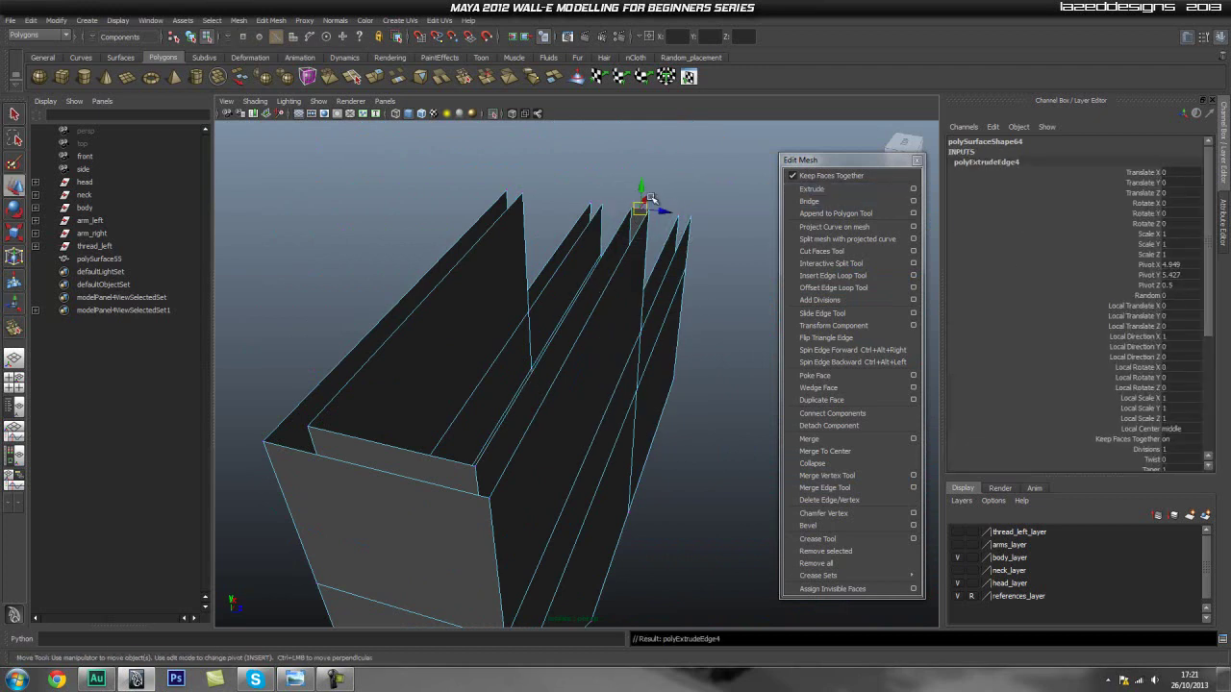
pyautogui.keyDown('alt'); pyautogui.moveTo(613, 272); pyautogui.dragTo(630, 306); pyautogui.keyUp('alt')
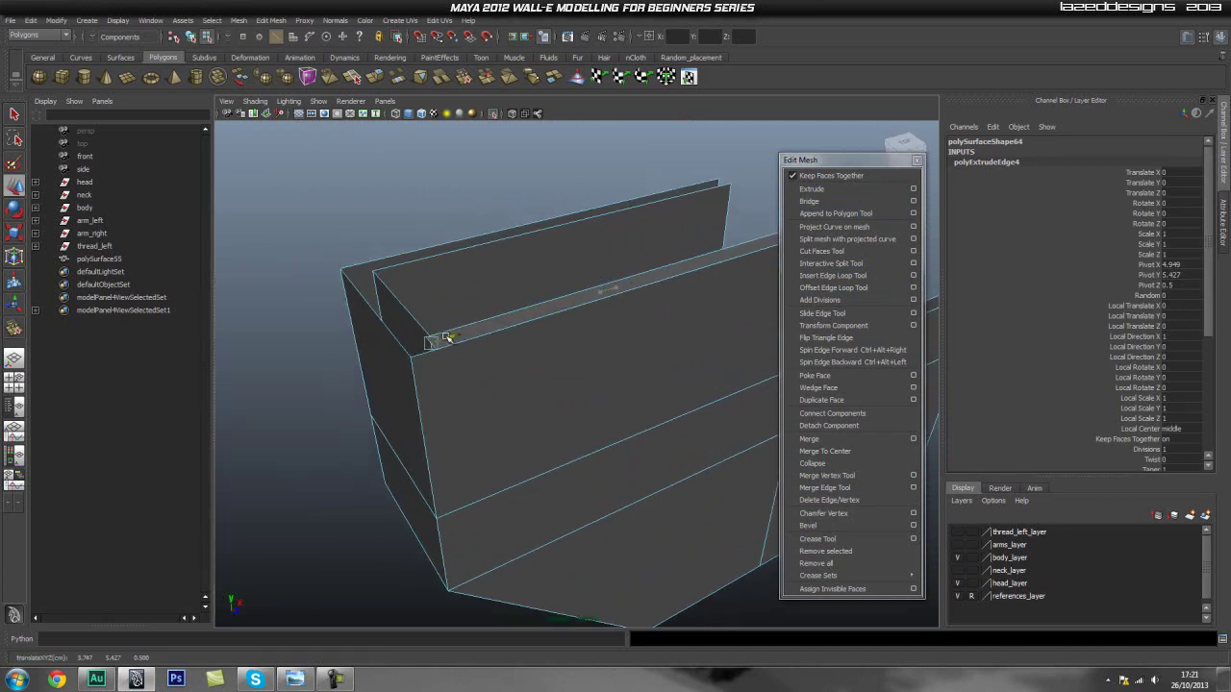
# Merge the rim strip's outer end vertex into the outer wall's body-side corner and align its inner end vertex with that end wall
pyautogui.keyDown('alt'); pyautogui.moveTo(360, 398); pyautogui.dragTo(441, 414, button='middle'); pyautogui.keyUp('alt')
pyautogui.keyDown('alt'); pyautogui.moveTo(441, 414); pyautogui.dragTo(528, 423, button='right'); pyautogui.keyUp('alt')
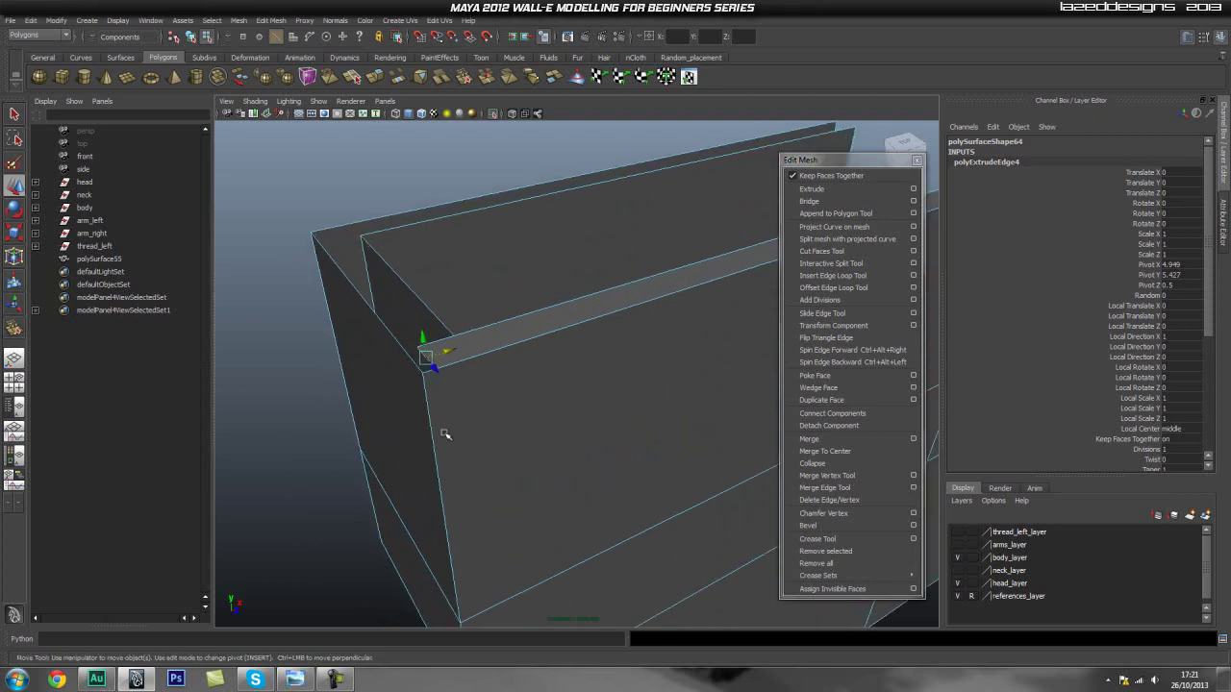
pyautogui.keyDown('alt'); pyautogui.moveTo(384, 423); pyautogui.dragTo(456, 407, button='middle'); pyautogui.keyUp('alt')
pyautogui.keyDown('alt'); pyautogui.moveTo(455, 407); pyautogui.dragTo(516, 381, button='right'); pyautogui.keyUp('alt')
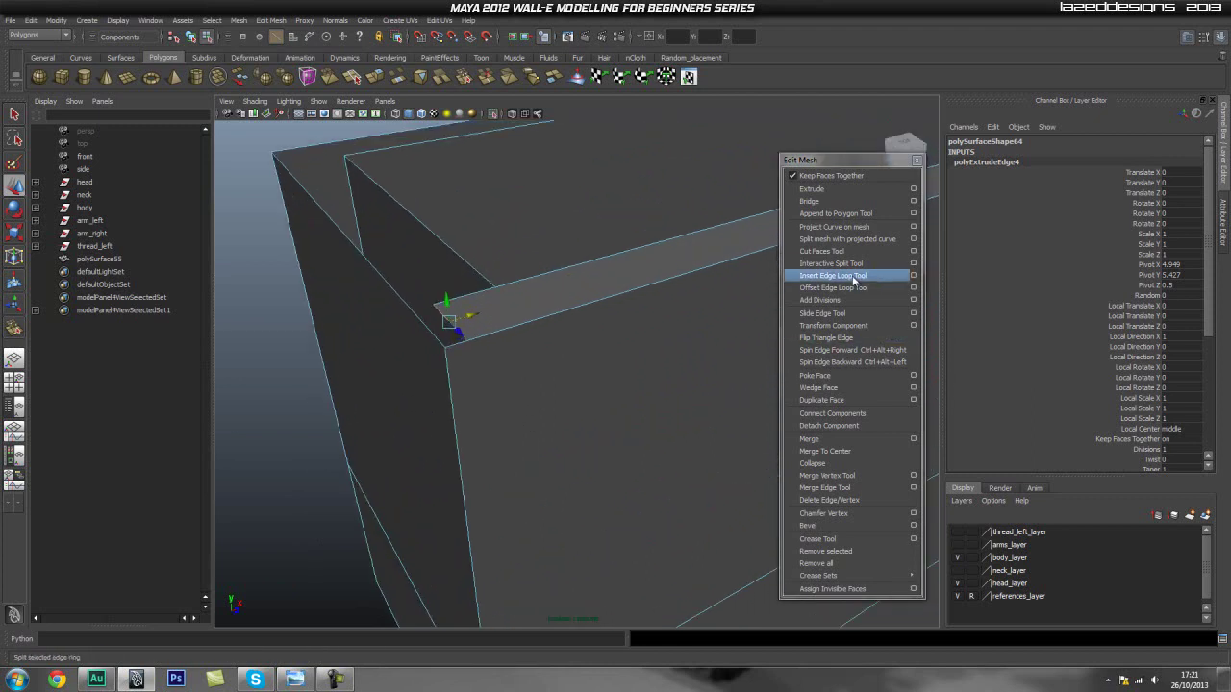
pyautogui.click(835, 475)
pyautogui.keyDown('alt'); pyautogui.moveTo(417, 354); pyautogui.dragTo(385, 414); pyautogui.keyUp('alt')
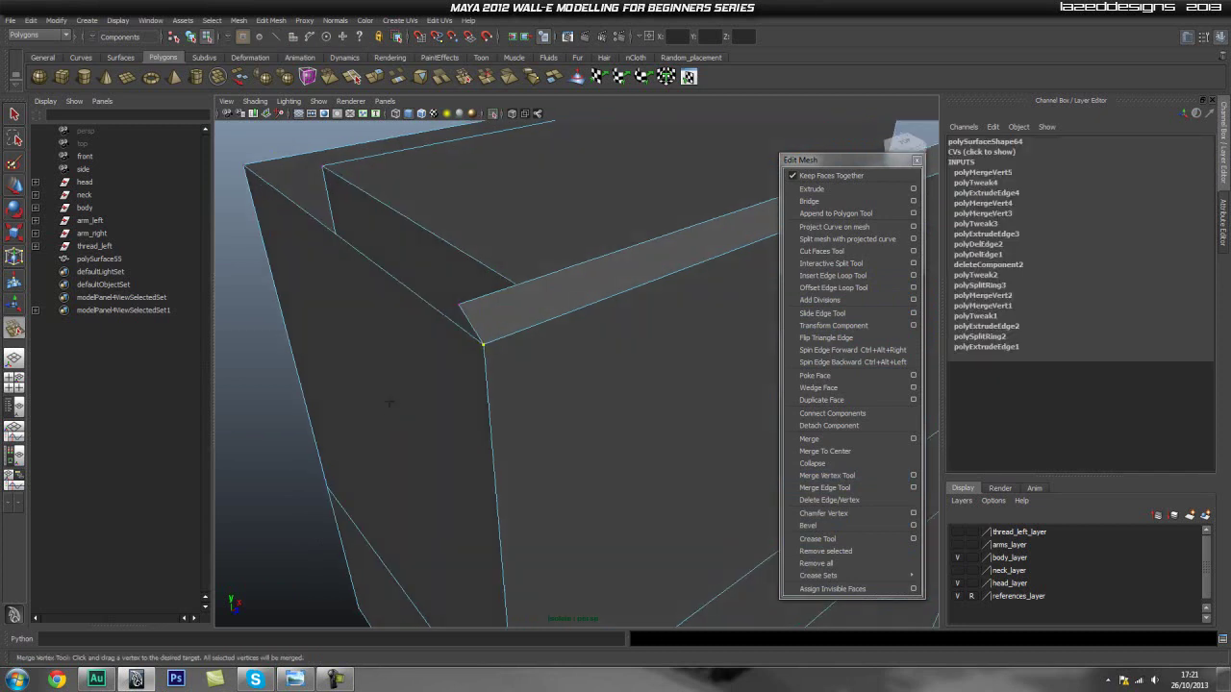
pyautogui.press('w')
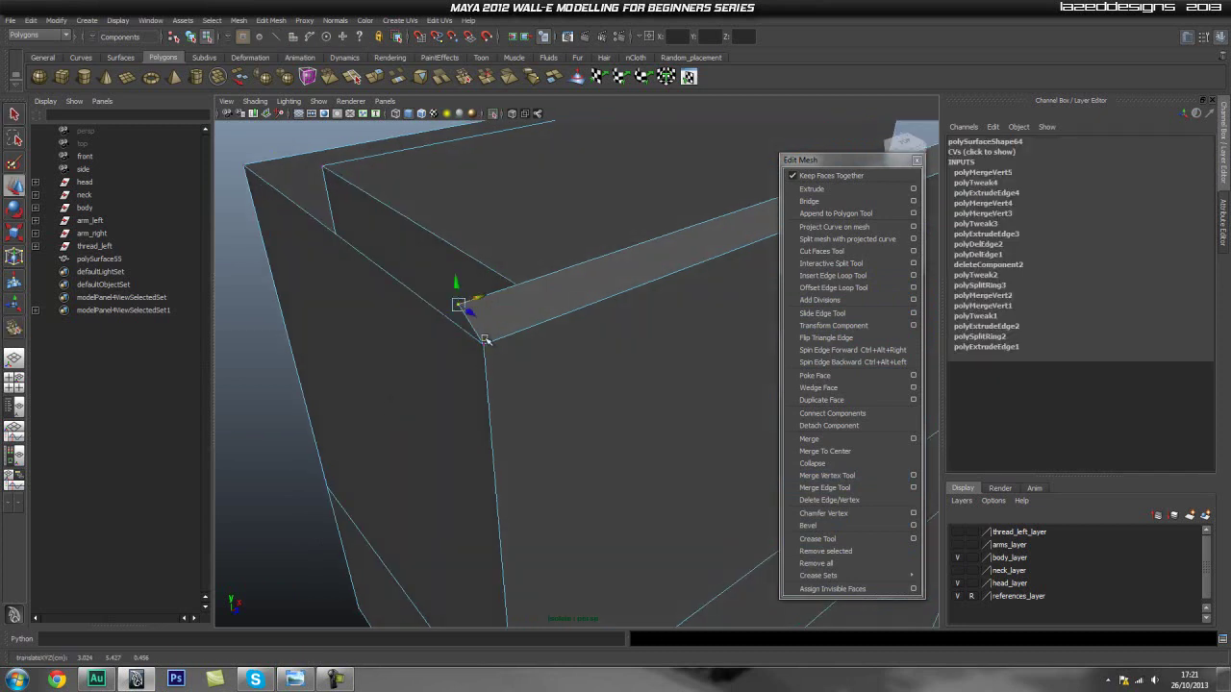
# Insert a vertical edge loop around the outer shell at the middle of the bracket's width
pyautogui.keyDown('alt'); pyautogui.moveTo(478, 349); pyautogui.dragTo(705, 379); pyautogui.keyUp('alt')
pyautogui.keyDown('alt'); pyautogui.moveTo(706, 378); pyautogui.dragTo(596, 349, button='middle'); pyautogui.keyUp('alt')
pyautogui.keyDown('alt'); pyautogui.moveTo(596, 349); pyautogui.dragTo(500, 275, button='right'); pyautogui.keyUp('alt')
pyautogui.keyDown('alt'); pyautogui.moveTo(499, 275); pyautogui.dragTo(581, 437); pyautogui.keyUp('alt')
pyautogui.click(850, 275)
pyautogui.keyDown('alt'); pyautogui.moveTo(574, 349); pyautogui.dragTo(623, 449); pyautogui.keyUp('alt')
pyautogui.press('space')
pyautogui.keyDown('alt'); pyautogui.moveTo(570, 447); pyautogui.dragTo(562, 378, button='middle'); pyautogui.keyUp('alt')
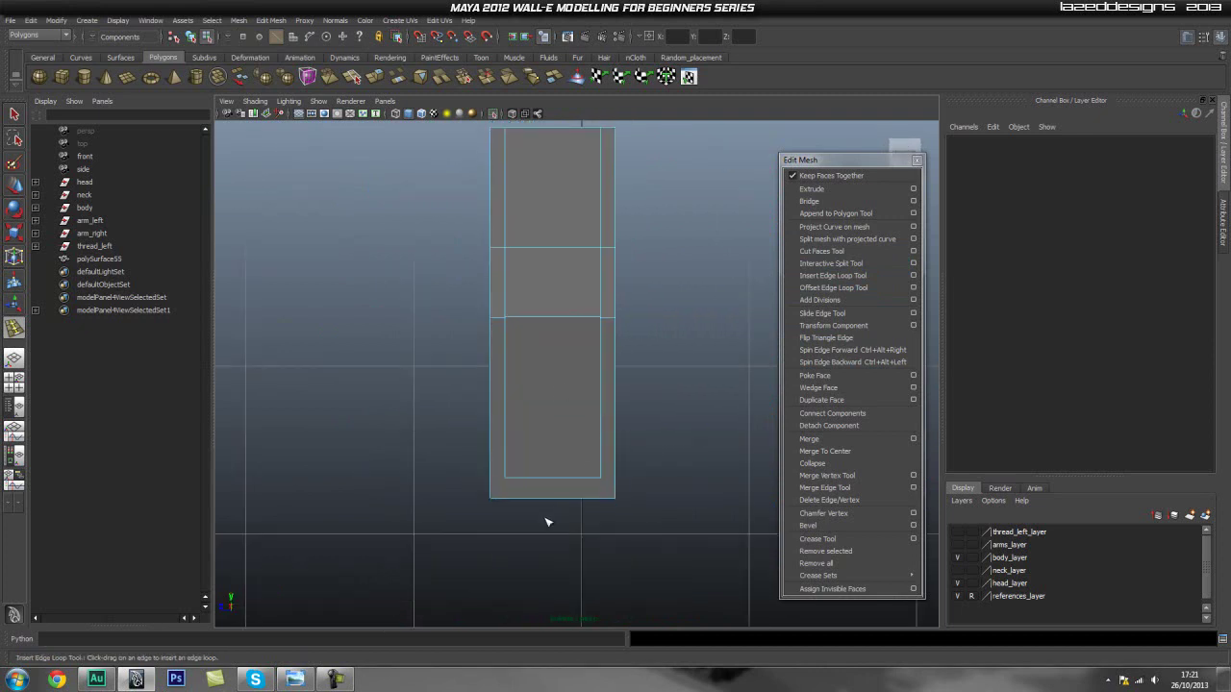
pyautogui.click(556, 499)
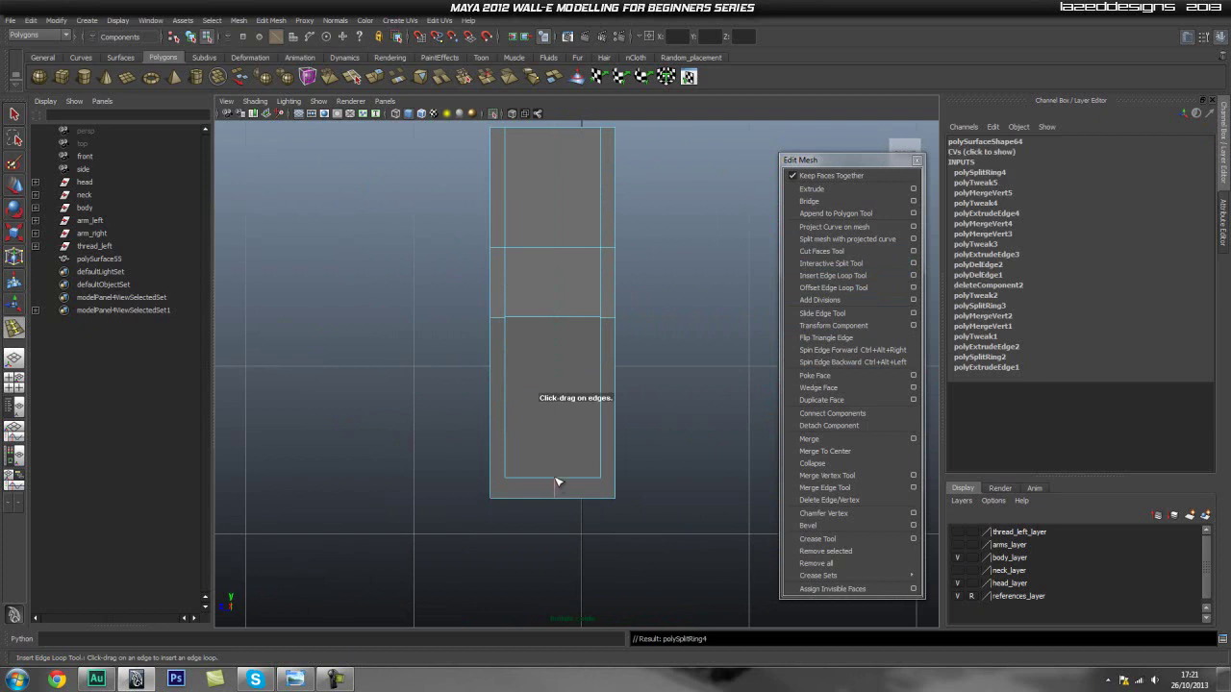
pyautogui.click(555, 318)
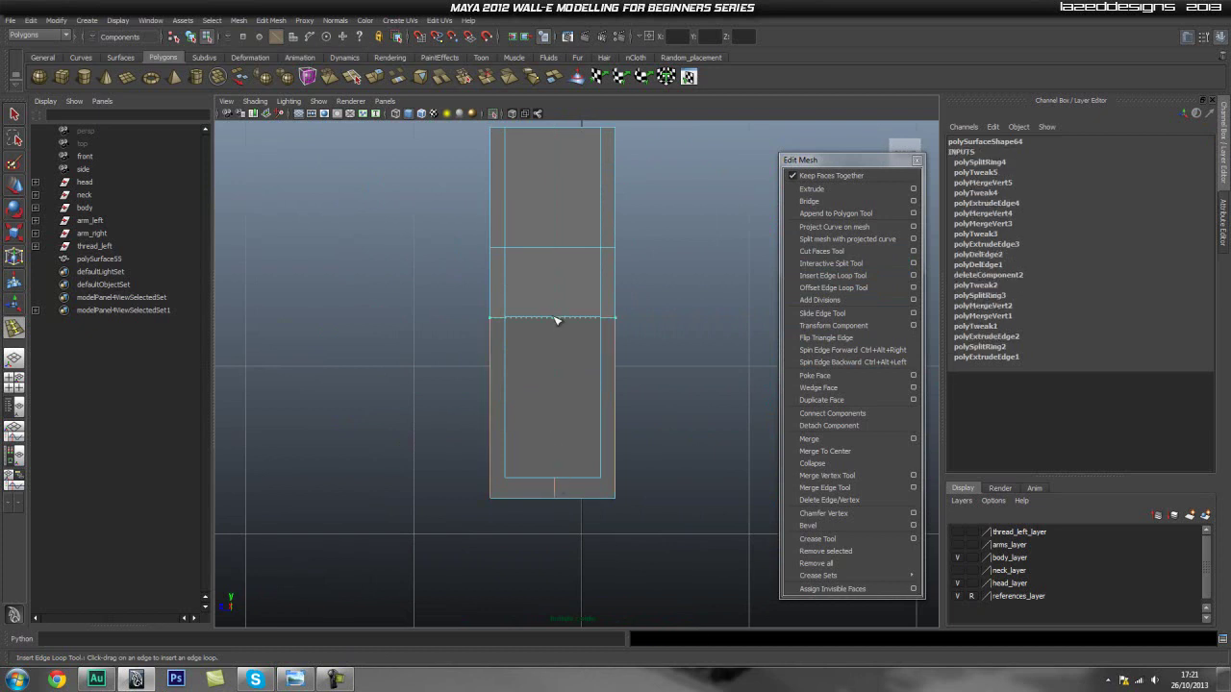
# Insert a matching middle edge loop around the inner shell and align it with the outer shell's loop
pyautogui.press('space')
pyautogui.keyDown('alt'); pyautogui.moveTo(545, 287); pyautogui.dragTo(836, 335); pyautogui.keyUp('alt')
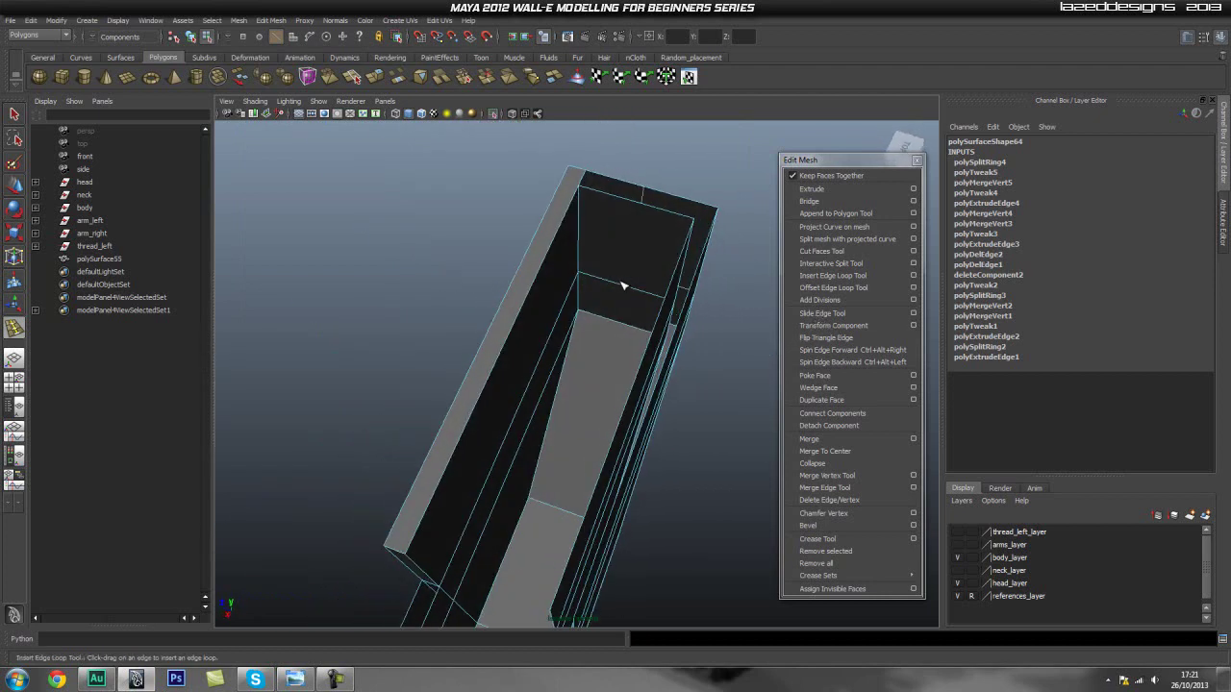
pyautogui.click(622, 289)
pyautogui.press('w')
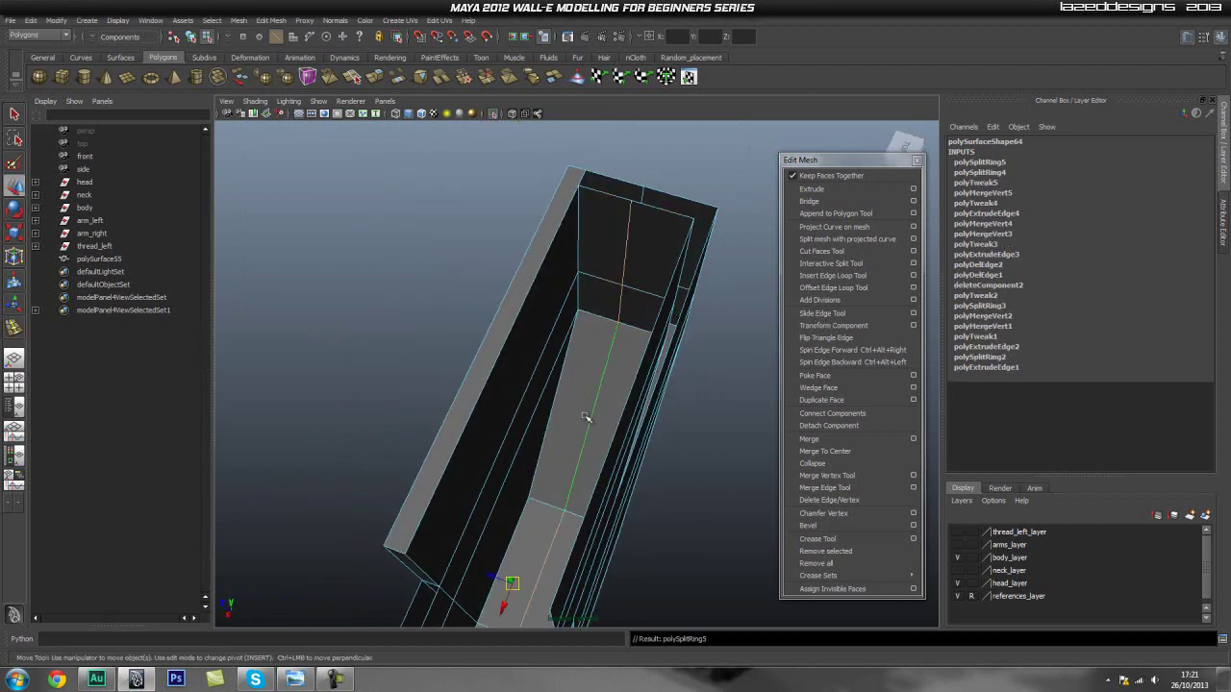
pyautogui.moveTo(487, 577); pyautogui.dragTo(490, 574)
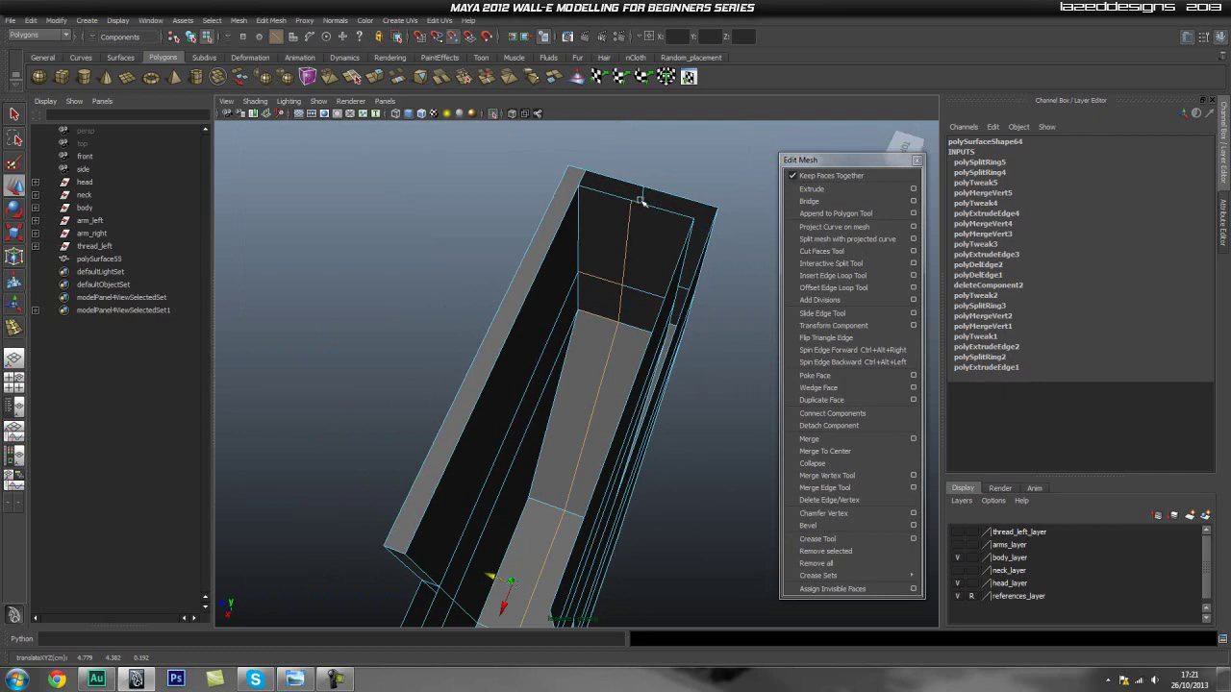
pyautogui.keyDown('alt'); pyautogui.moveTo(725, 259); pyautogui.dragTo(551, 389); pyautogui.keyUp('alt')
# Delete the faces on the half of the bracket without the rim strip, along the middle edge loops of both shells
pyautogui.press('space')
pyautogui.press('space')
pyautogui.press('space')
pyautogui.press('q')
pyautogui.moveTo(552, 388); pyautogui.dragTo(558, 421, button='right')
pyautogui.keyDown('alt'); pyautogui.moveTo(593, 431); pyautogui.dragTo(498, 356); pyautogui.keyUp('alt')
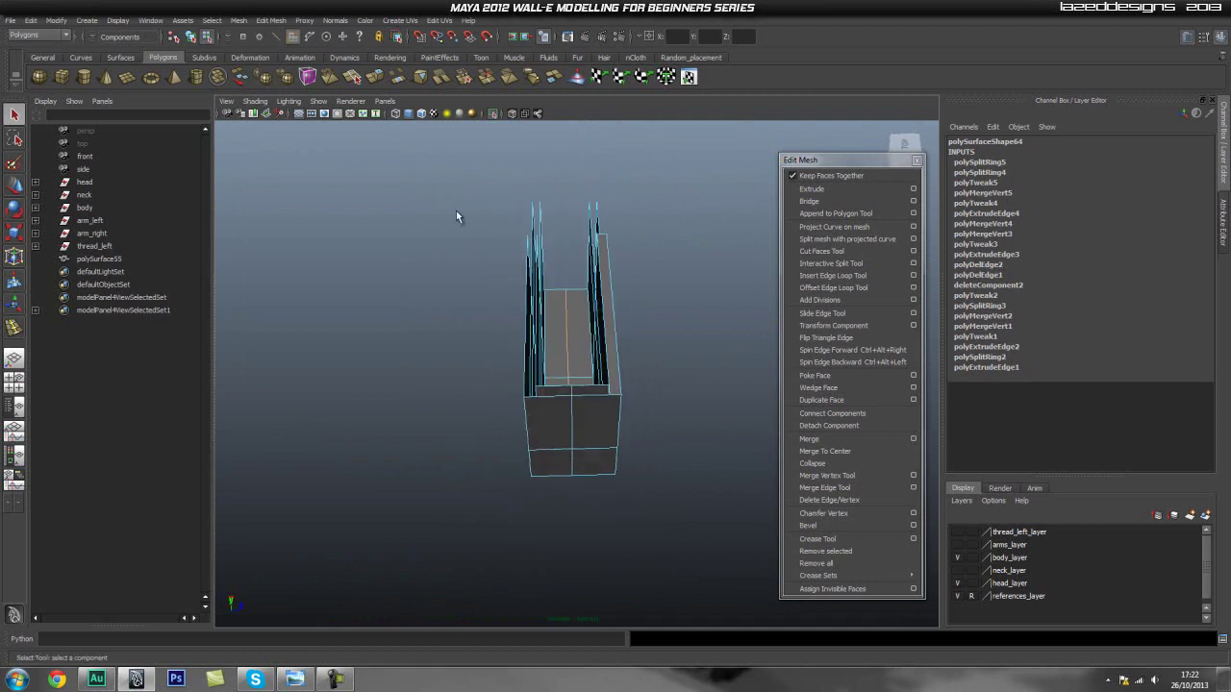
pyautogui.moveTo(560, 572); pyautogui.dragTo(556, 566)
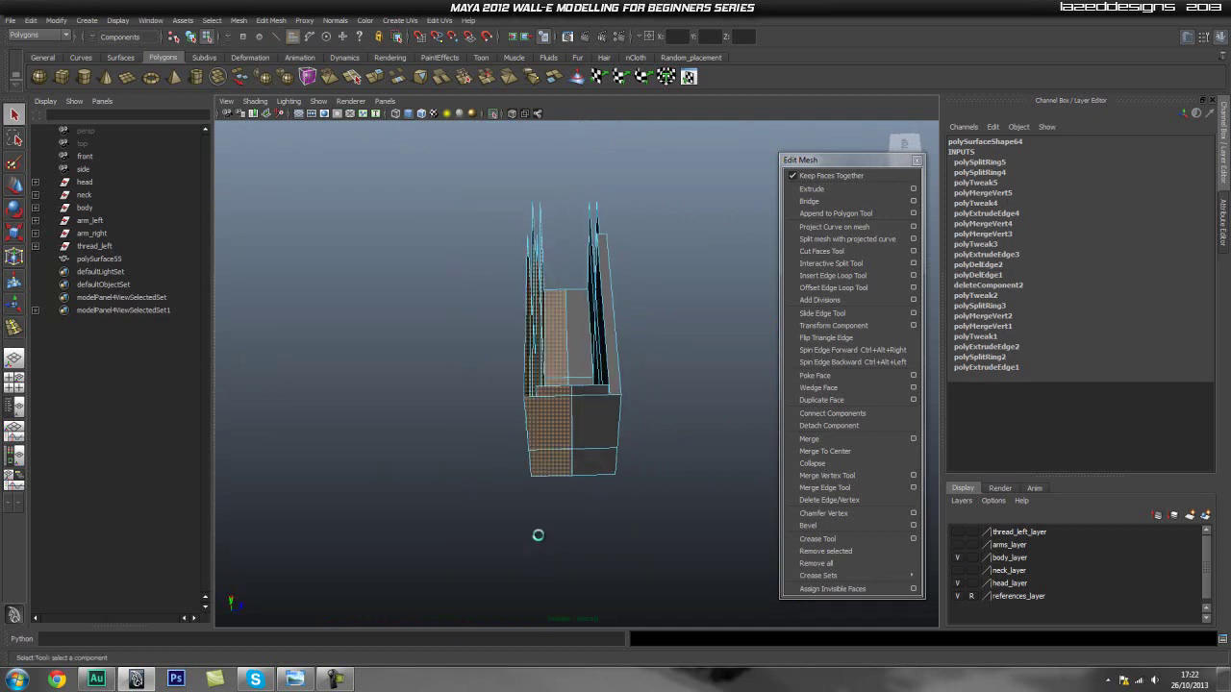
pyautogui.click(538, 541)
pyautogui.keyDown('alt'); pyautogui.moveTo(466, 463); pyautogui.dragTo(632, 428); pyautogui.keyUp('alt')
pyautogui.keyDown('alt'); pyautogui.moveTo(631, 428); pyautogui.dragTo(467, 444, button='middle'); pyautogui.keyUp('alt')
pyautogui.keyDown('alt'); pyautogui.moveTo(466, 445); pyautogui.dragTo(572, 451, button='right'); pyautogui.keyUp('alt')
pyautogui.keyDown('alt'); pyautogui.moveTo(572, 451); pyautogui.dragTo(569, 438); pyautogui.keyUp('alt')
pyautogui.moveTo(570, 390); pyautogui.dragTo(645, 372, button='right')
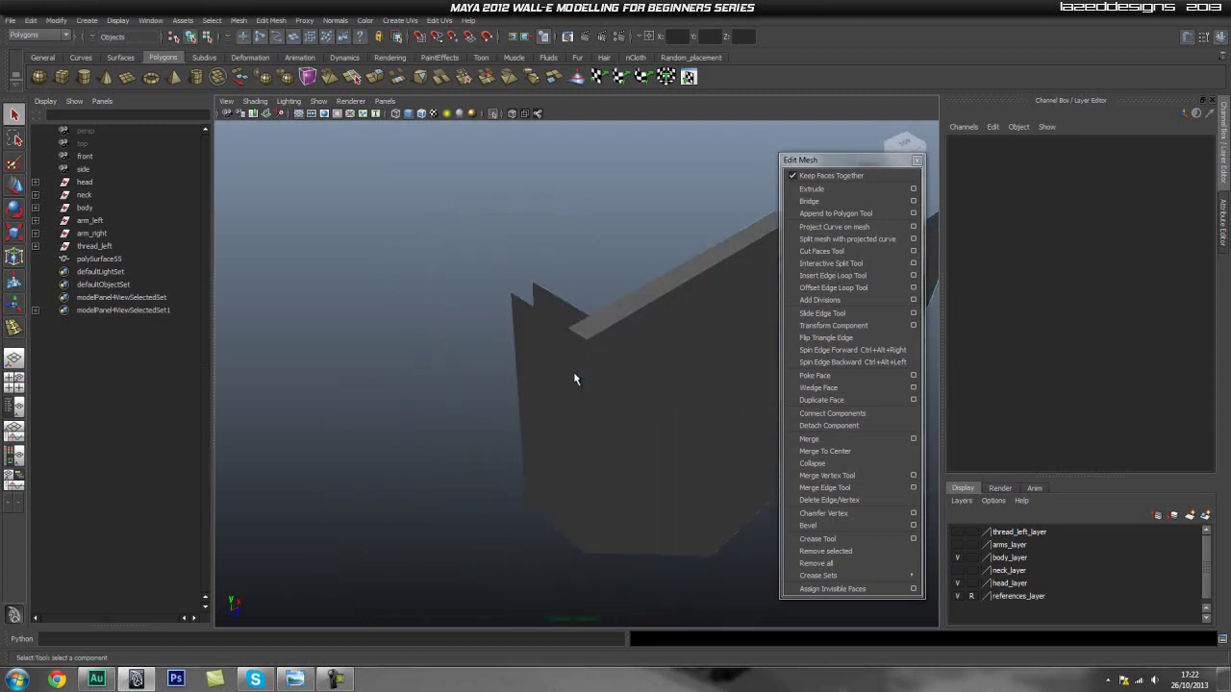
# Insert a vertical edge loop on the outer end wall and move it in line with the rim strip's inner corner
pyautogui.click(643, 373)
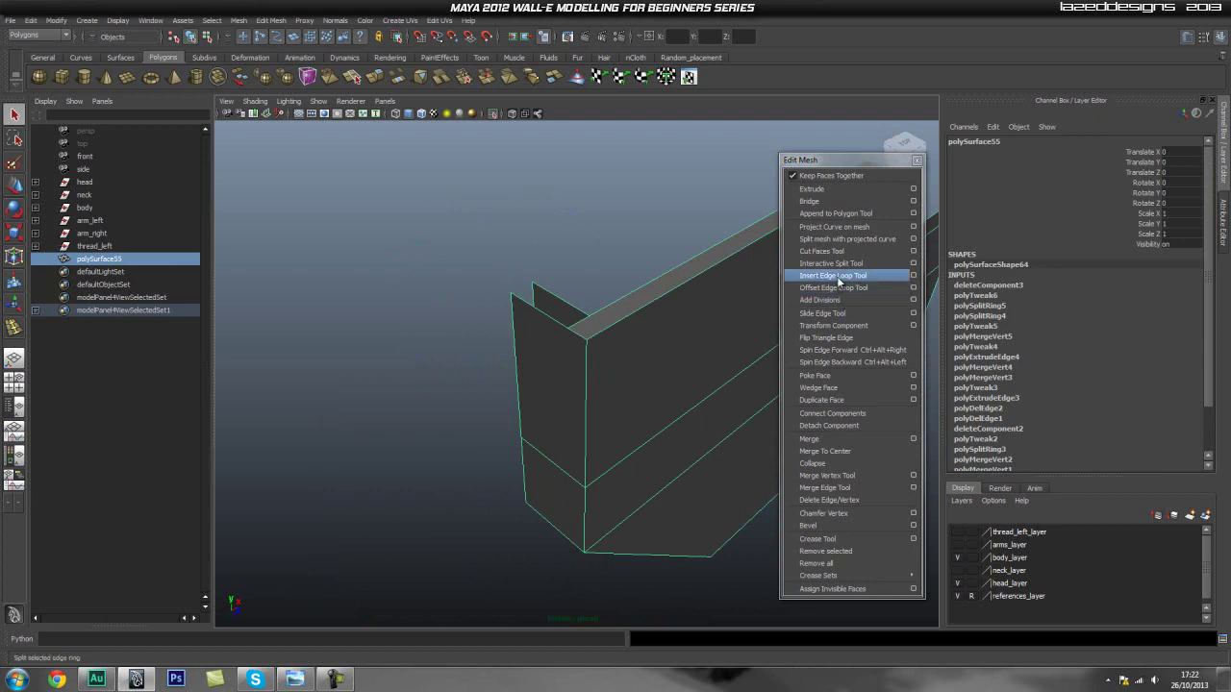
pyautogui.click(831, 276)
pyautogui.moveTo(554, 322); pyautogui.dragTo(567, 340)
pyautogui.keyDown('alt'); pyautogui.moveTo(477, 355); pyautogui.dragTo(539, 364, button='right'); pyautogui.keyUp('alt')
pyautogui.keyDown('alt'); pyautogui.moveTo(539, 363); pyautogui.dragTo(564, 372); pyautogui.keyUp('alt')
pyautogui.keyDown('alt'); pyautogui.moveTo(575, 335); pyautogui.dragTo(590, 378, button='middle'); pyautogui.keyUp('alt')
pyautogui.keyDown('alt'); pyautogui.moveTo(590, 379); pyautogui.dragTo(611, 400); pyautogui.keyUp('alt')
pyautogui.press('w')
pyautogui.keyDown('alt'); pyautogui.moveTo(676, 455); pyautogui.dragTo(737, 344); pyautogui.keyUp('alt')
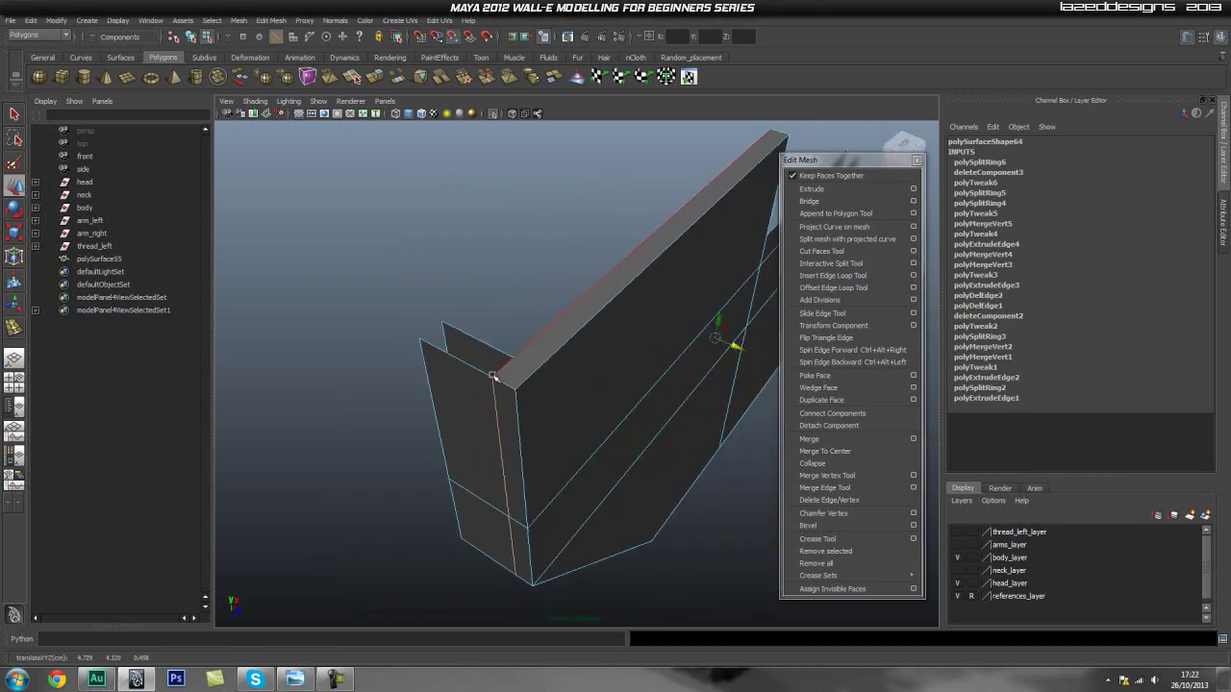
# Merge the new edge loop's top vertex with the rim strip's inner end vertex
pyautogui.keyDown('alt'); pyautogui.moveTo(490, 376); pyautogui.dragTo(397, 385, button='right'); pyautogui.keyUp('alt')
pyautogui.press('q')
pyautogui.moveTo(484, 357); pyautogui.dragTo(464, 383)
pyautogui.keyDown('shift'); pyautogui.moveTo(448, 404); pyautogui.dragTo(516, 352, button='right'); pyautogui.keyUp('shift')
pyautogui.keyDown('alt'); pyautogui.moveTo(442, 368); pyautogui.dragTo(542, 392); pyautogui.keyUp('alt')
pyautogui.press('w')
pyautogui.keyDown('alt'); pyautogui.moveTo(365, 392); pyautogui.dragTo(484, 404, button='right'); pyautogui.keyUp('alt')
pyautogui.keyDown('alt'); pyautogui.moveTo(484, 404); pyautogui.dragTo(541, 420); pyautogui.keyUp('alt')
pyautogui.keyDown('alt'); pyautogui.moveTo(483, 405); pyautogui.dragTo(484, 336, button='right'); pyautogui.keyUp('alt')
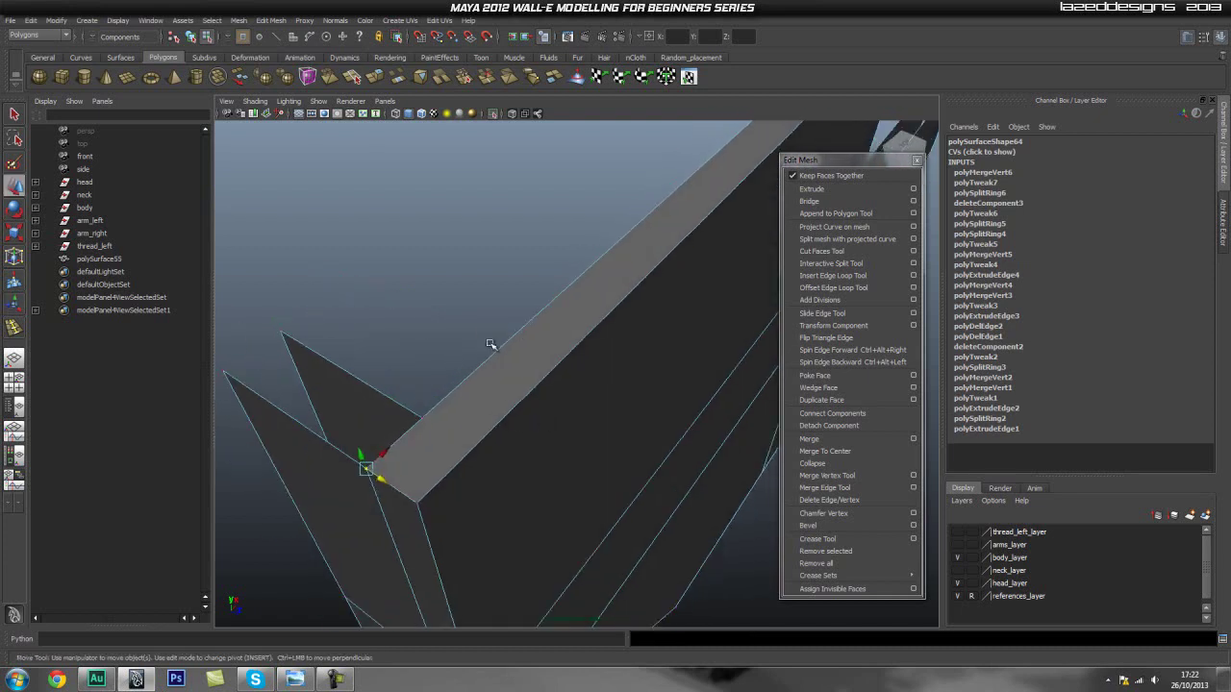
# Insert an edge loop across the rim strip near its body-side end, in line with the inner shell's end wall
pyautogui.press('q')
pyautogui.moveTo(515, 448); pyautogui.dragTo(532, 428, button='right')
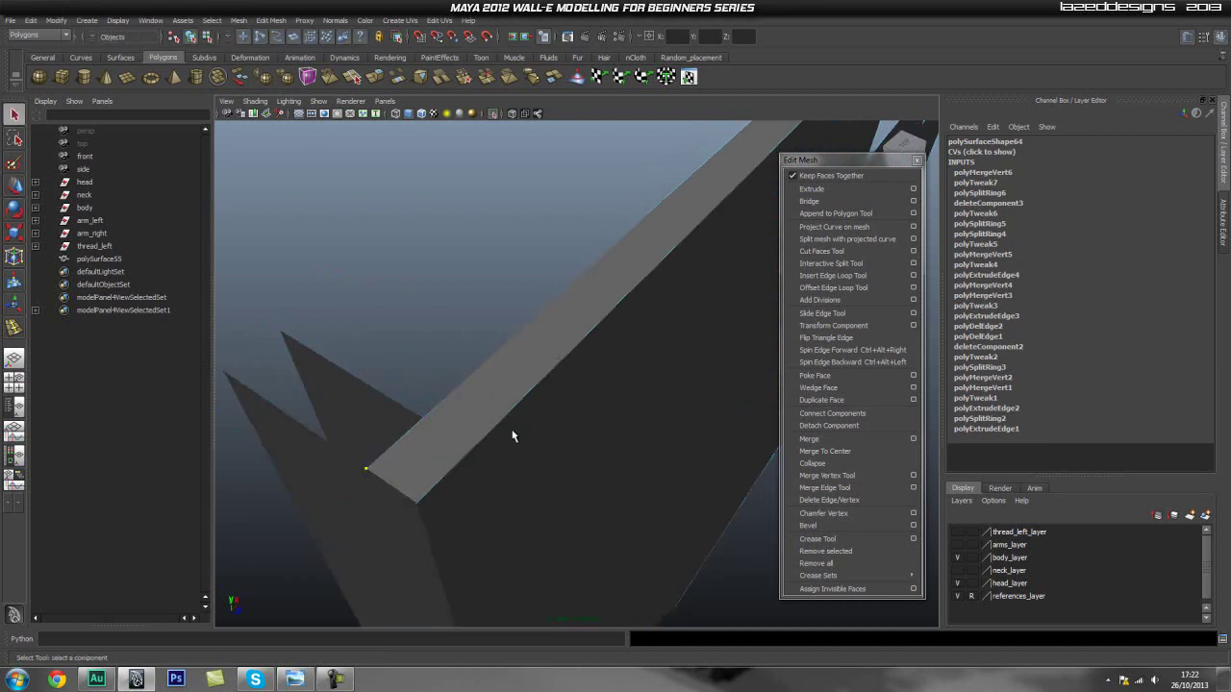
pyautogui.keyDown('alt'); pyautogui.moveTo(516, 433); pyautogui.dragTo(526, 397, button='middle'); pyautogui.keyUp('alt')
pyautogui.click(852, 277)
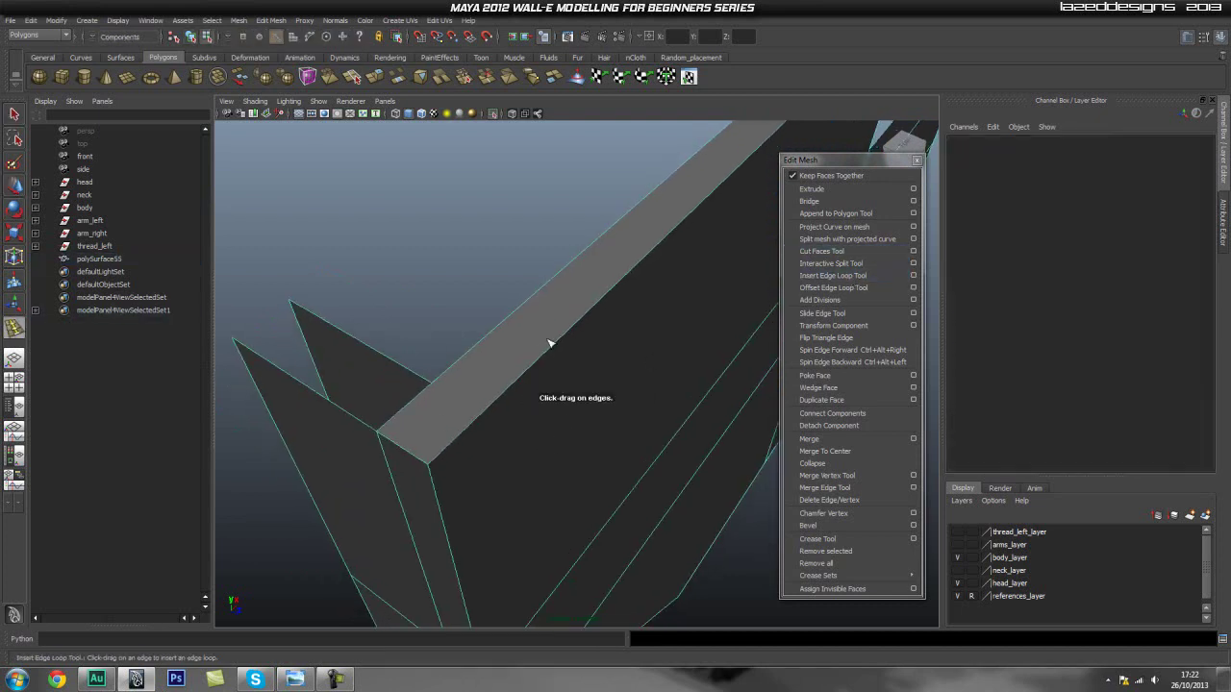
pyautogui.moveTo(460, 440); pyautogui.dragTo(463, 436)
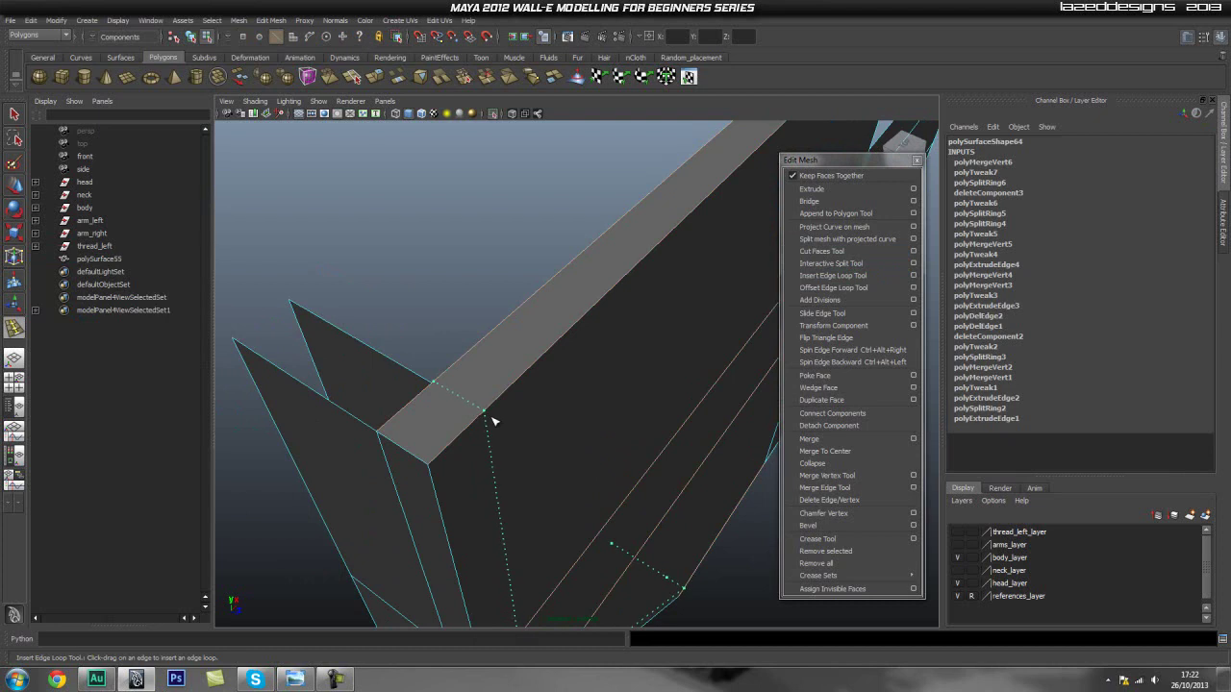
pyautogui.keyDown('alt'); pyautogui.moveTo(489, 417); pyautogui.dragTo(470, 435); pyautogui.keyUp('alt')
pyautogui.keyDown('alt'); pyautogui.moveTo(499, 549); pyautogui.dragTo(500, 447); pyautogui.keyUp('alt')
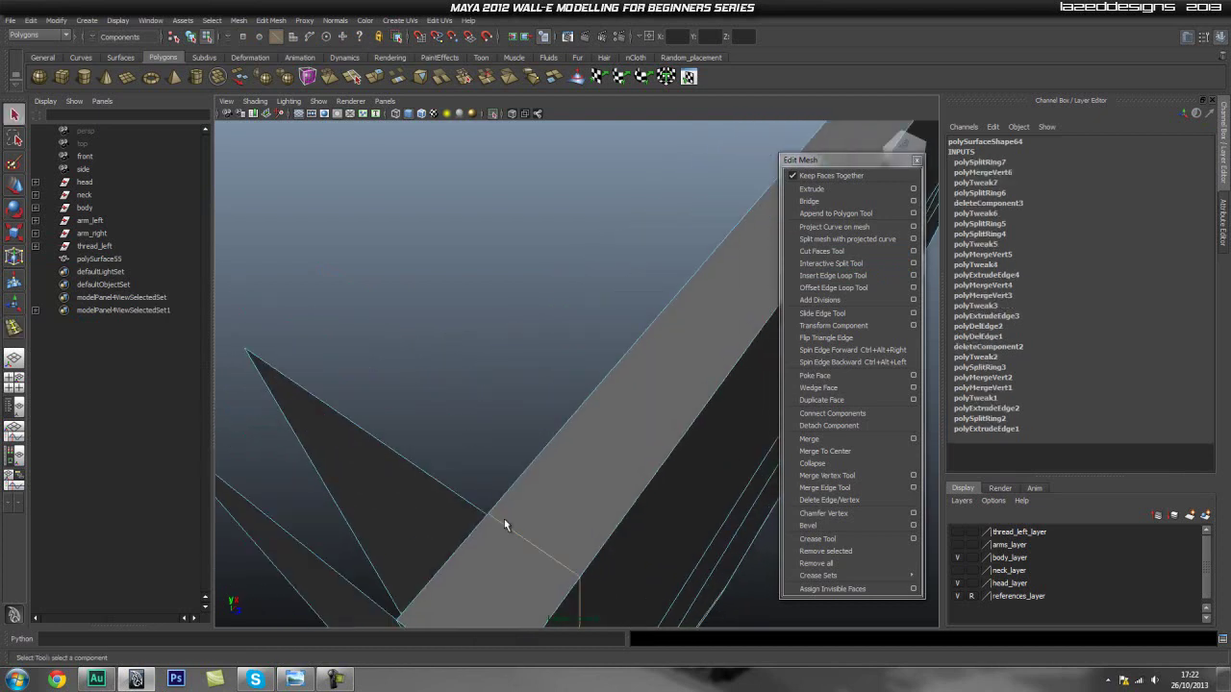
# Merge the rim strip's new inner loop vertex into the inner wall's top corner
pyautogui.moveTo(500, 447); pyautogui.dragTo(500, 519, button='right')
pyautogui.moveTo(461, 447); pyautogui.dragTo(447, 448, button='right')
pyautogui.keyDown('alt'); pyautogui.moveTo(368, 497); pyautogui.dragTo(456, 453, button='right'); pyautogui.keyUp('alt')
pyautogui.keyDown('alt'); pyautogui.moveTo(455, 452); pyautogui.dragTo(486, 428, button='middle'); pyautogui.keyUp('alt')
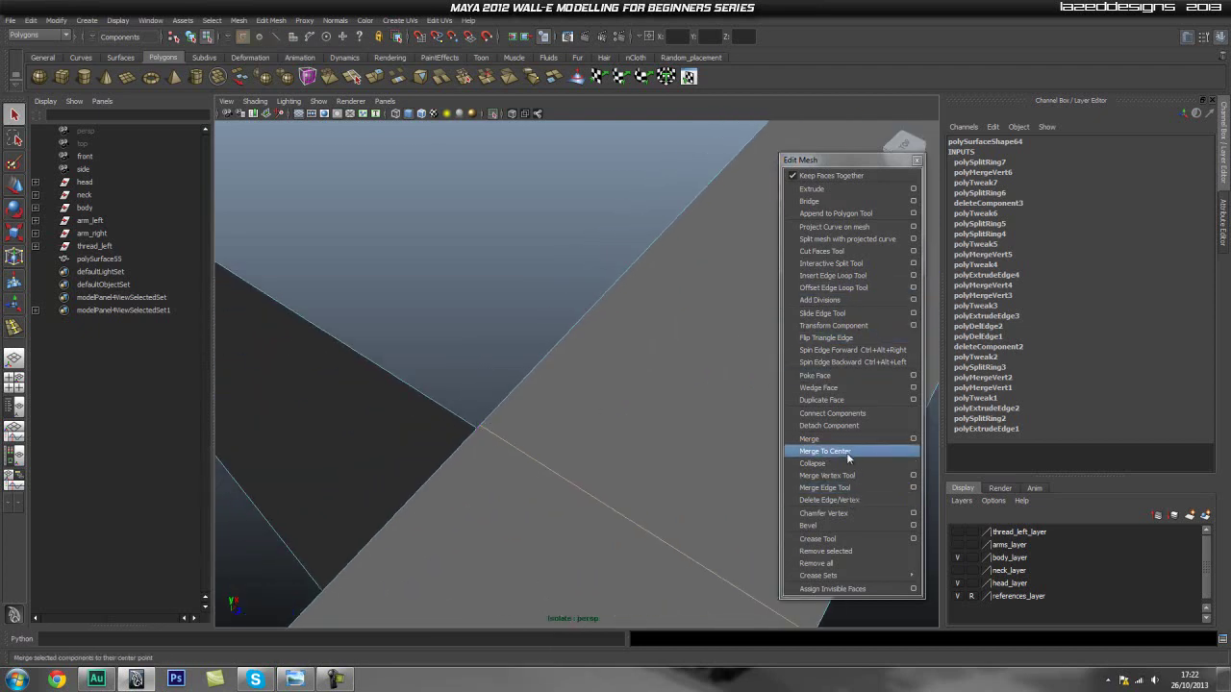
pyautogui.click(827, 475)
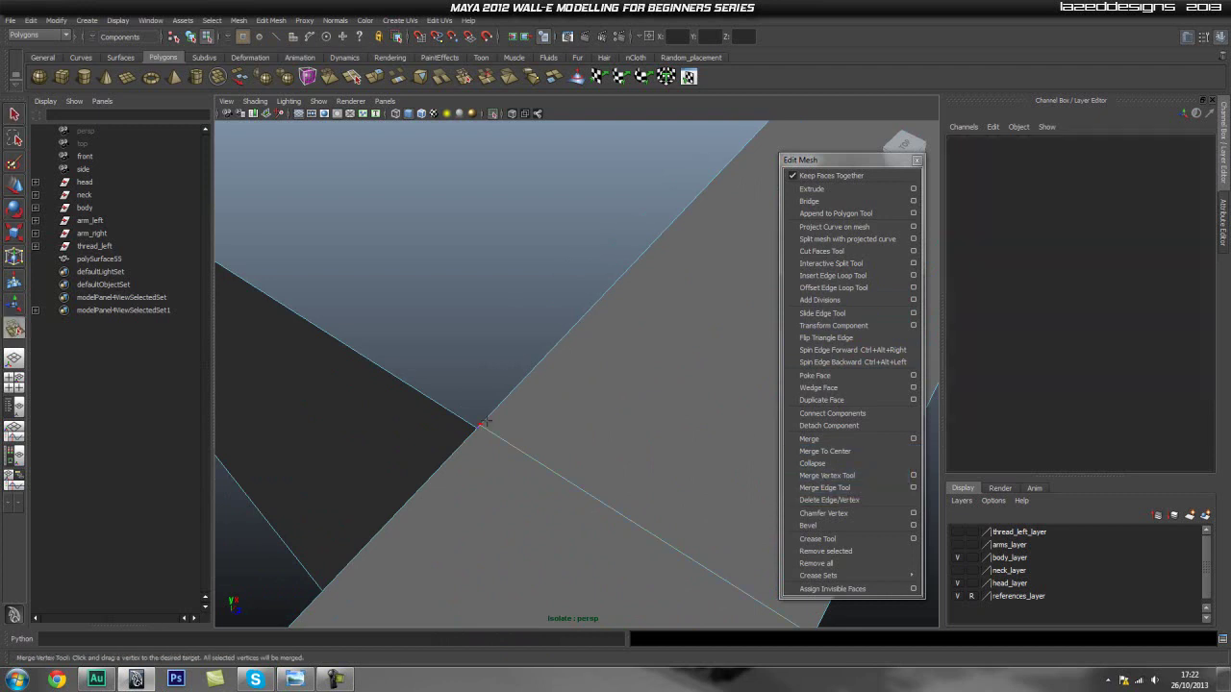
pyautogui.moveTo(461, 435); pyautogui.dragTo(479, 426)
pyautogui.keyDown('alt'); pyautogui.moveTo(615, 451); pyautogui.dragTo(519, 423, button='right'); pyautogui.keyUp('alt')
pyautogui.keyDown('alt'); pyautogui.moveTo(519, 423); pyautogui.dragTo(598, 406); pyautogui.keyUp('alt')
pyautogui.press('q')
pyautogui.keyDown('alt'); pyautogui.moveTo(598, 406); pyautogui.dragTo(575, 393, button='middle'); pyautogui.keyUp('alt')
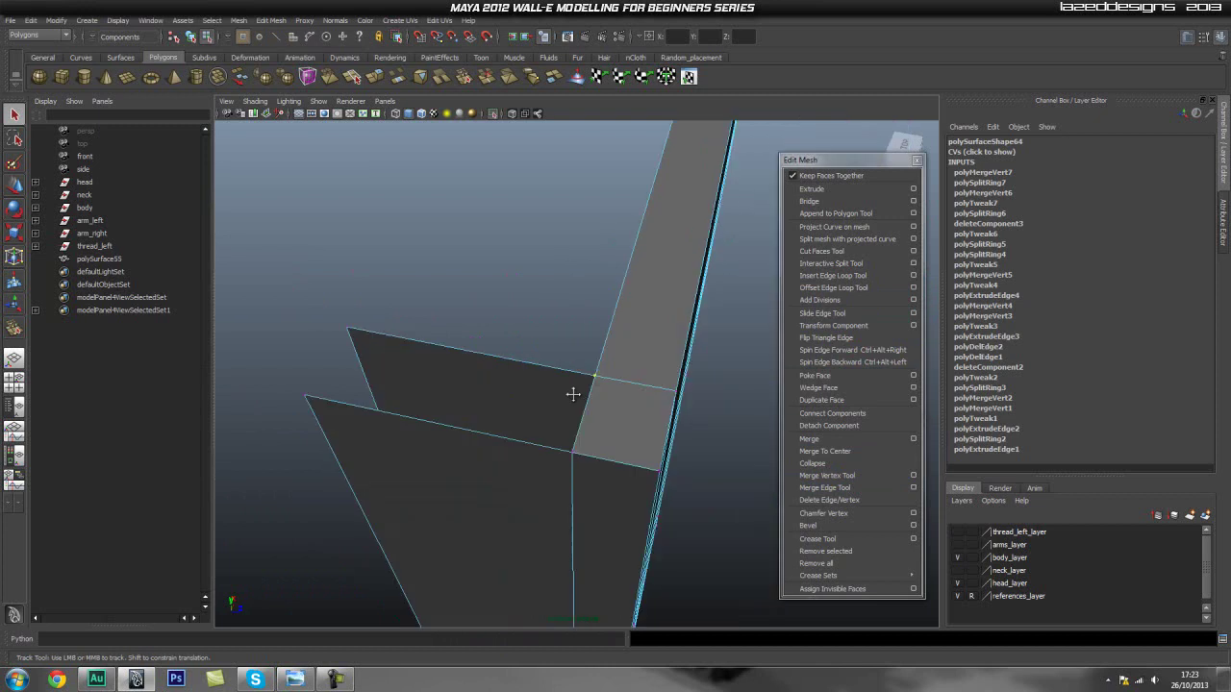
# Extrude the short inner edge of the rim's corner face along the gap between the end walls to the bracket's cut middle
pyautogui.moveTo(604, 437); pyautogui.dragTo(570, 414, button='right')
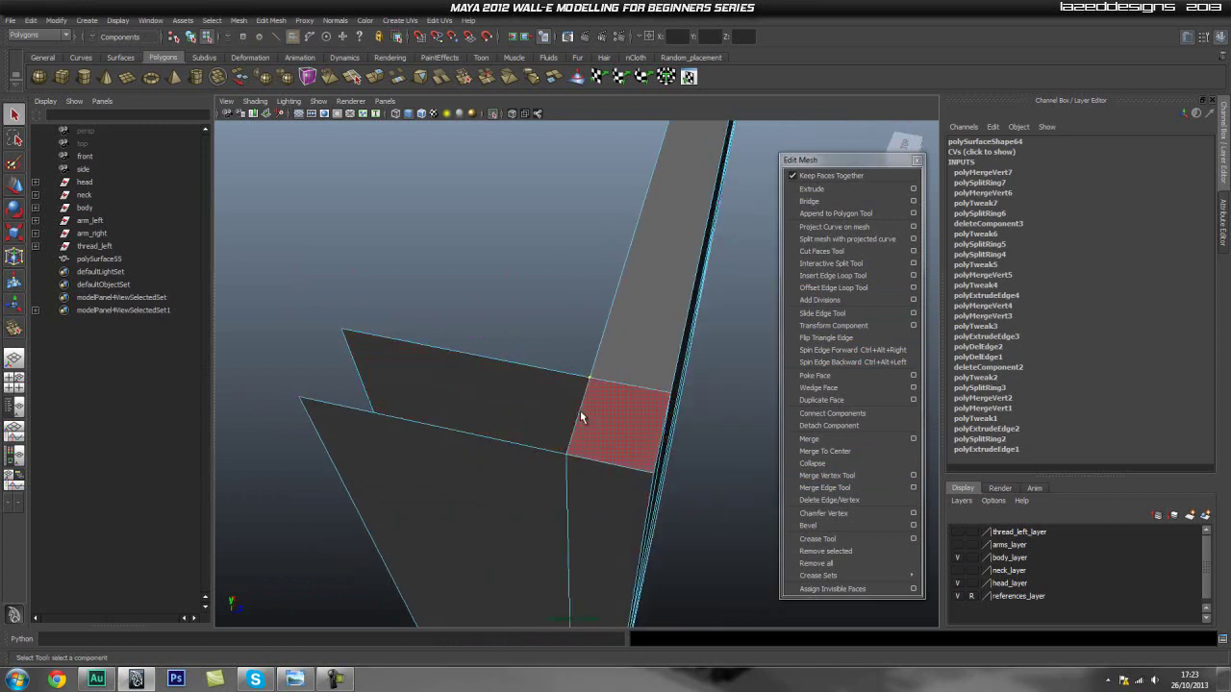
pyautogui.click(581, 415)
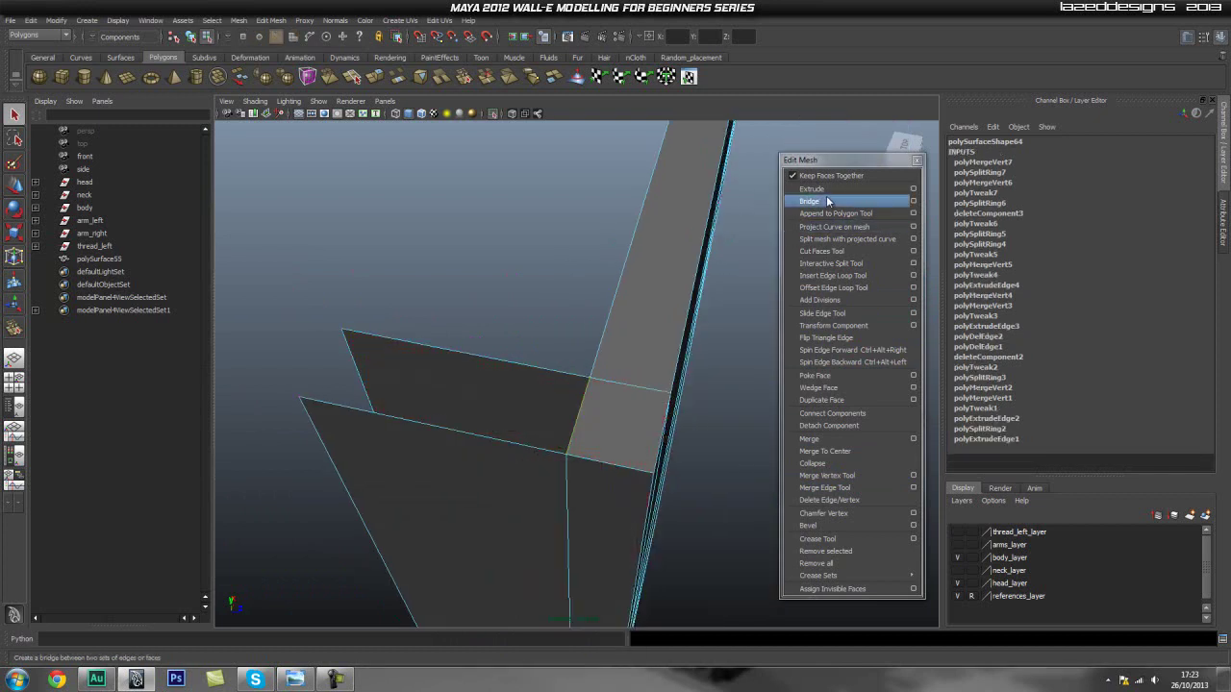
pyautogui.click(825, 189)
pyautogui.moveTo(601, 419); pyautogui.dragTo(382, 376)
pyautogui.middleClick(339, 328)
pyautogui.scroll(2, 317, 379)
# Merge the end rim strip's two free vertices with the top corners of the inner and outer end walls
pyautogui.press('q')
pyautogui.rightClick(482, 392)
pyautogui.moveTo(481, 394); pyautogui.dragTo(428, 392, button='right')
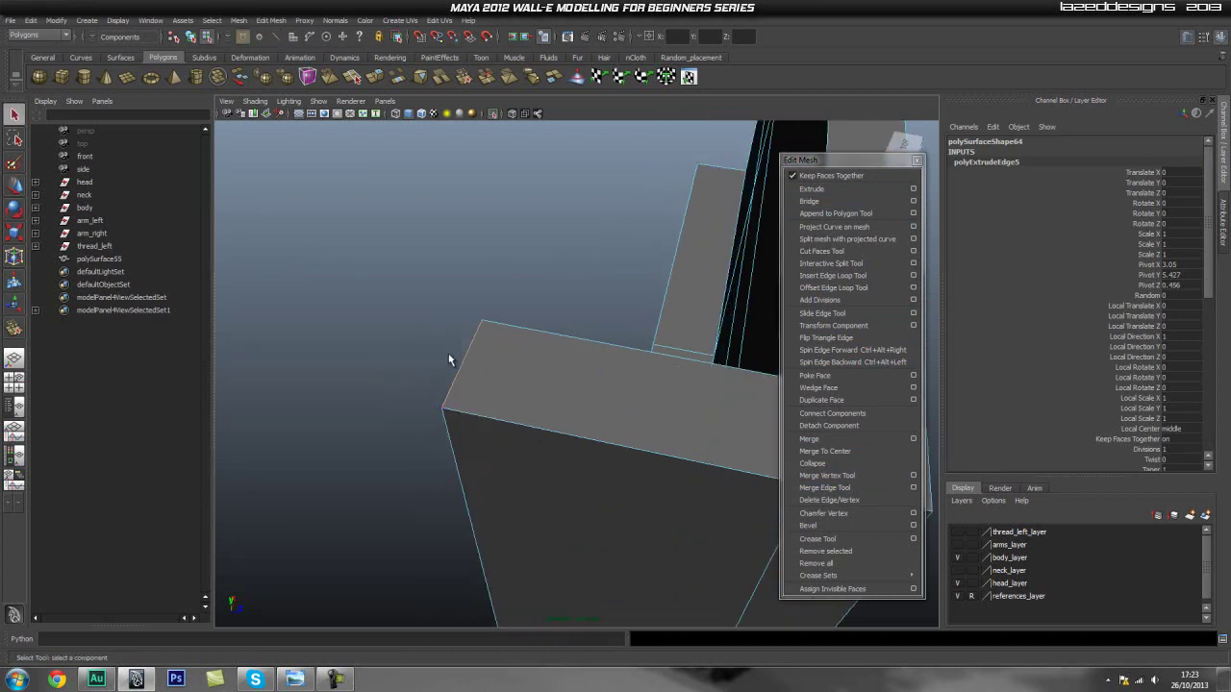
pyautogui.moveTo(450, 398); pyautogui.dragTo(405, 439)
pyautogui.press('w')
pyautogui.keyDown('shift'); pyautogui.rightClick(463, 400); pyautogui.keyUp('shift')
pyautogui.moveTo(466, 370)
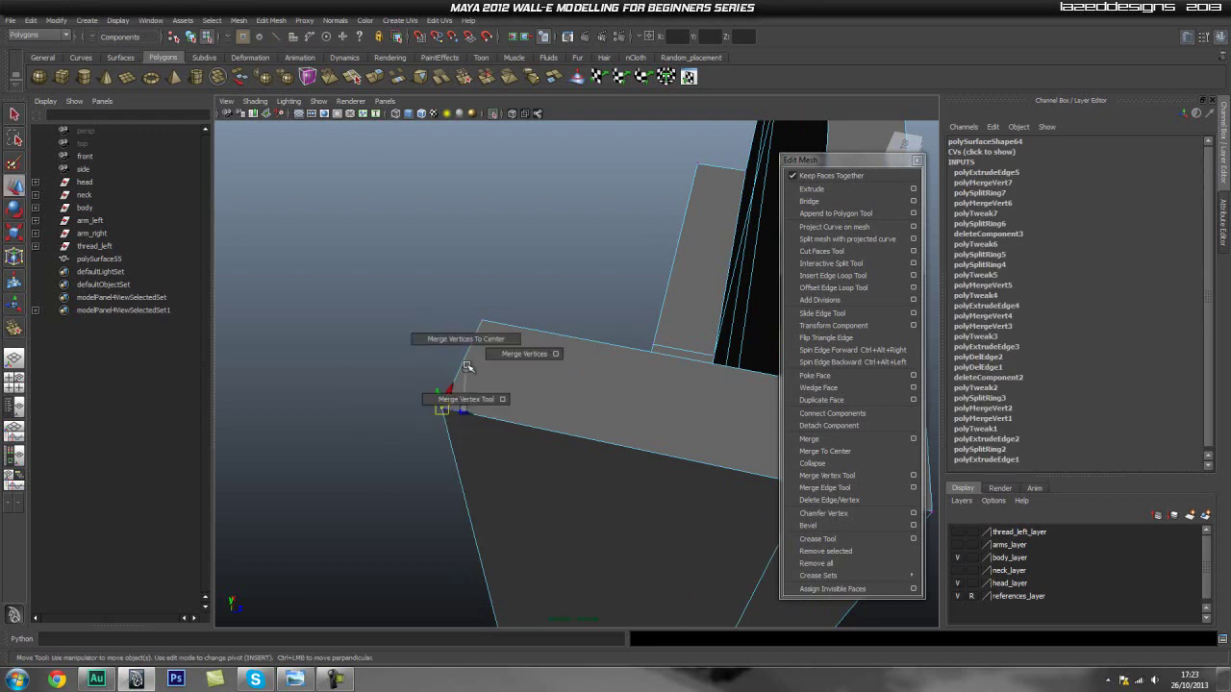
pyautogui.click(517, 354)
pyautogui.keyDown('shift'); pyautogui.moveTo(485, 359); pyautogui.dragTo(538, 309, button='right'); pyautogui.keyUp('shift')
# Extrude the short edge at the foot of the step along the gap between the walls to the far end of the lower rim
pyautogui.keyDown('alt'); pyautogui.moveTo(397, 362); pyautogui.dragTo(547, 348); pyautogui.keyUp('alt')
pyautogui.keyDown('alt'); pyautogui.moveTo(547, 348); pyautogui.dragTo(497, 330, button='right'); pyautogui.keyUp('alt')
pyautogui.keyDown('alt'); pyautogui.moveTo(497, 330); pyautogui.dragTo(426, 406, button='middle'); pyautogui.keyUp('alt')
pyautogui.keyDown('alt'); pyautogui.moveTo(426, 406); pyautogui.dragTo(657, 405); pyautogui.keyUp('alt')
pyautogui.keyDown('alt'); pyautogui.moveTo(653, 405); pyautogui.dragTo(420, 400, button='right'); pyautogui.keyUp('alt')
pyautogui.keyDown('alt'); pyautogui.moveTo(420, 401); pyautogui.dragTo(490, 406); pyautogui.keyUp('alt')
pyautogui.keyDown('alt'); pyautogui.moveTo(490, 407); pyautogui.dragTo(516, 321, button='right'); pyautogui.keyUp('alt')
pyautogui.press('q')
pyautogui.keyDown('alt'); pyautogui.moveTo(524, 319); pyautogui.dragTo(475, 384); pyautogui.keyUp('alt')
pyautogui.click(828, 188)
pyautogui.press('w')
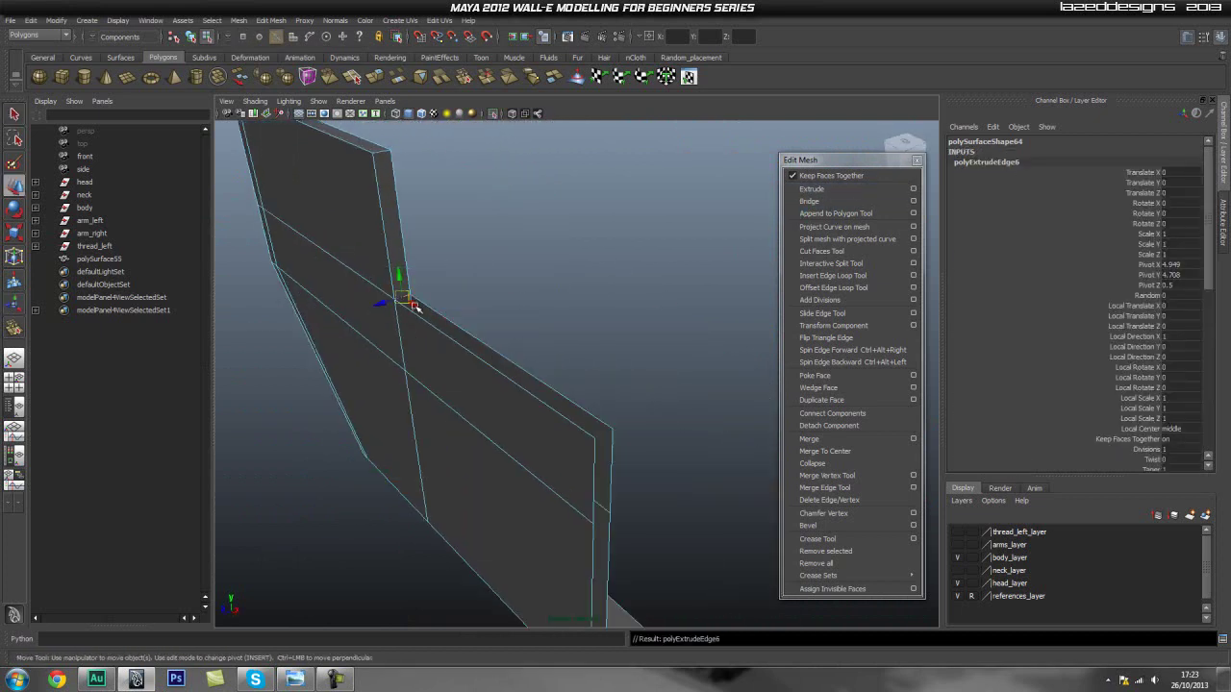
pyautogui.moveTo(411, 303); pyautogui.dragTo(558, 385)
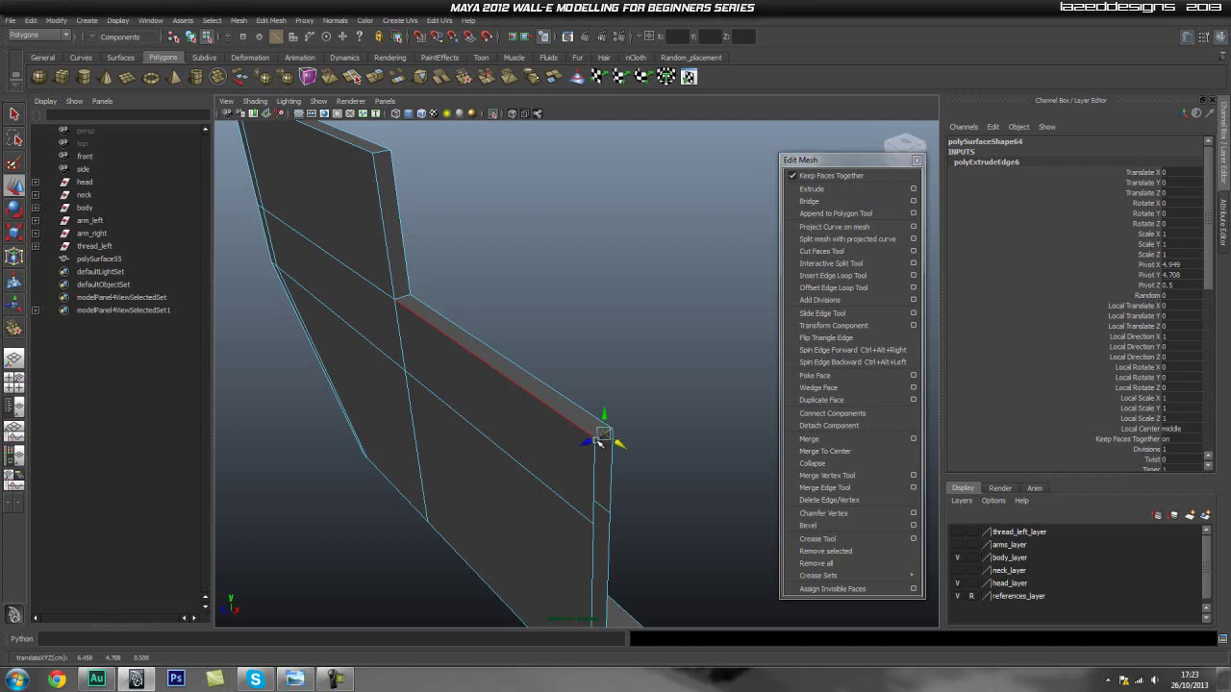
# Merge the lower rim strip's two free end vertices with the matching corners of the inner and outer walls
pyautogui.keyDown('alt'); pyautogui.moveTo(596, 440); pyautogui.dragTo(610, 469, button='right'); pyautogui.keyUp('alt')
pyautogui.keyDown('alt'); pyautogui.moveTo(609, 469); pyautogui.dragTo(593, 401); pyautogui.keyUp('alt')
pyautogui.press('q')
pyautogui.keyDown('alt'); pyautogui.moveTo(582, 350); pyautogui.dragTo(530, 369); pyautogui.keyUp('alt')
pyautogui.moveTo(526, 369); pyautogui.dragTo(462, 348, button='right')
pyautogui.click(547, 366)
pyautogui.keyDown('shift'); pyautogui.moveTo(528, 385); pyautogui.dragTo(593, 293, button='right'); pyautogui.keyUp('shift')
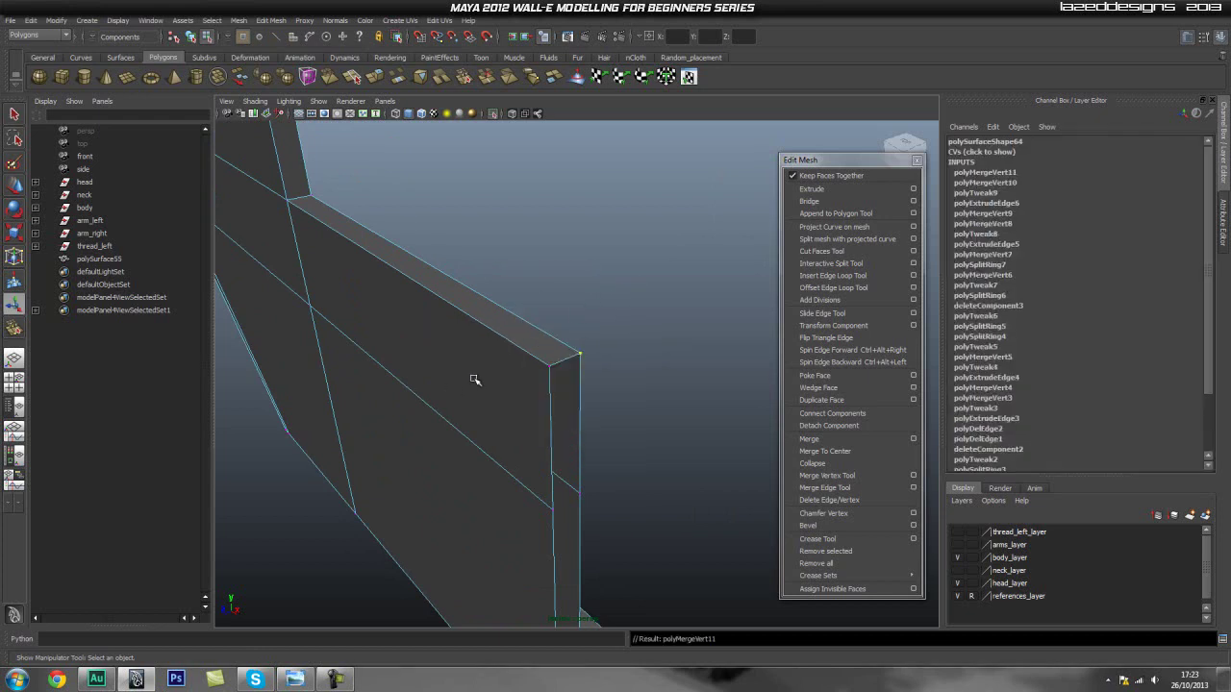
pyautogui.keyDown('alt'); pyautogui.moveTo(432, 388); pyautogui.dragTo(624, 366, button='right'); pyautogui.keyUp('alt')
pyautogui.click(635, 351)
pyautogui.click(582, 344)
pyautogui.press('w')
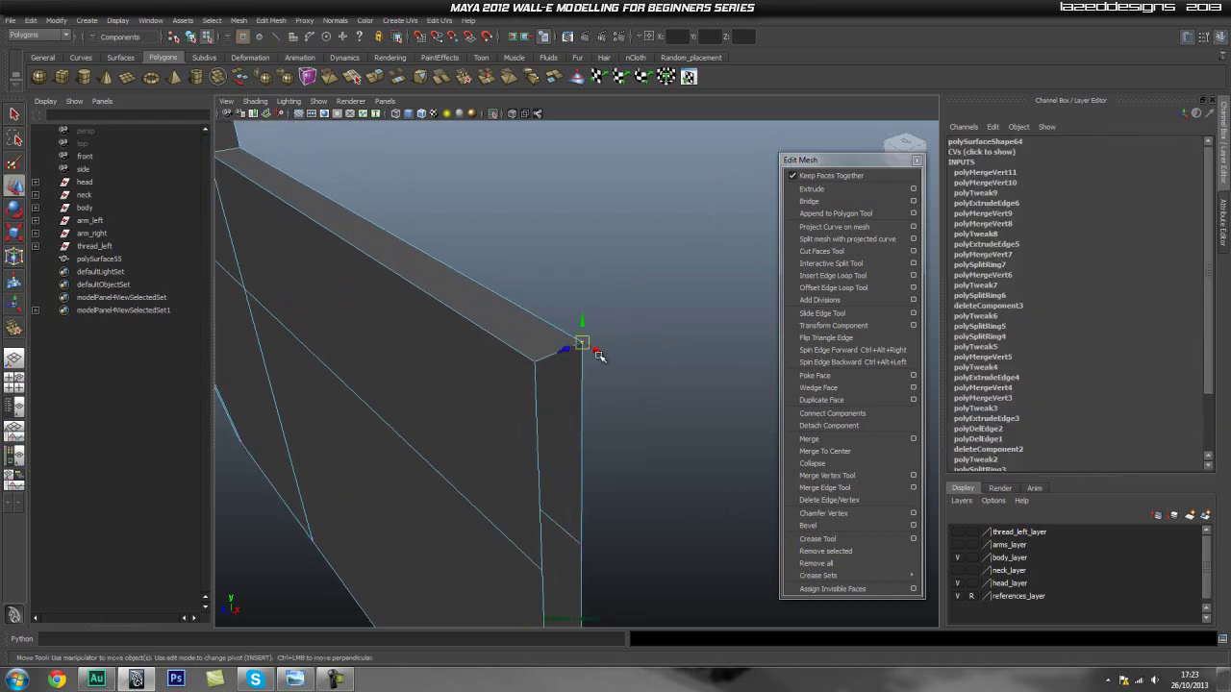
# Try to bridge the upper vertical end edges of the inner and outer walls below the lower rim
pyautogui.keyDown('alt'); pyautogui.moveTo(634, 450); pyautogui.dragTo(527, 463); pyautogui.keyUp('alt')
pyautogui.keyDown('alt'); pyautogui.moveTo(483, 409); pyautogui.dragTo(410, 344); pyautogui.keyUp('alt')
pyautogui.press('q')
pyautogui.moveTo(410, 339); pyautogui.dragTo(412, 310, button='right')
pyautogui.click(413, 338)
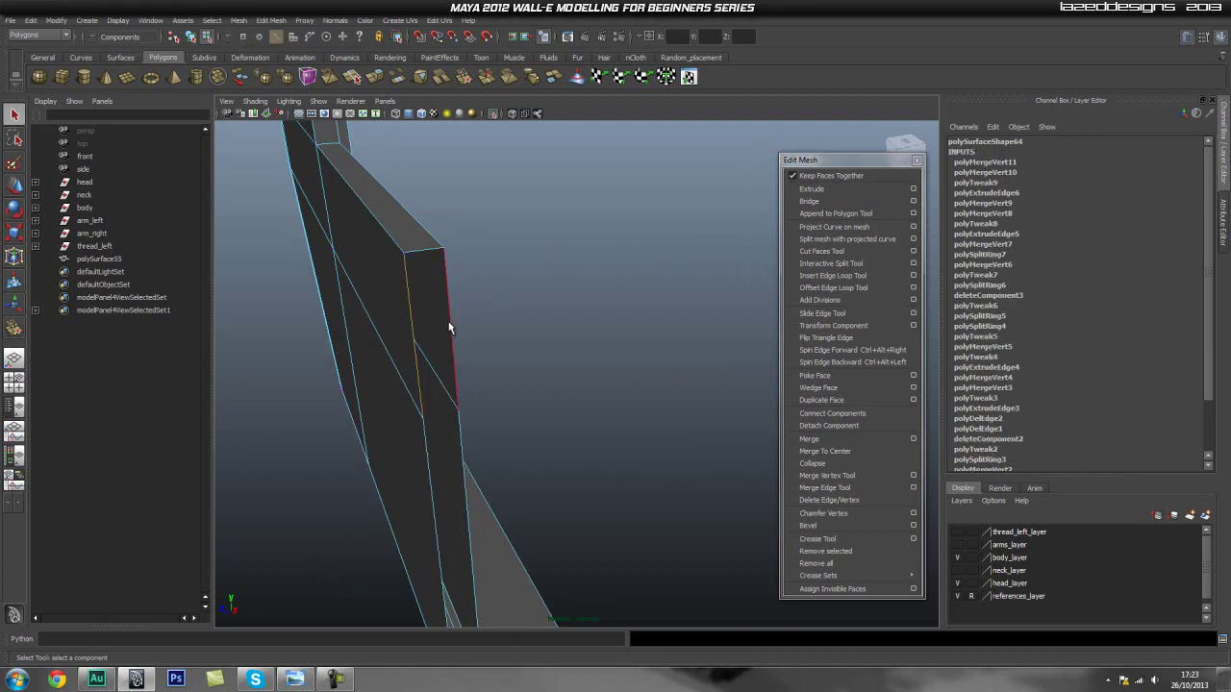
pyautogui.click(810, 201)
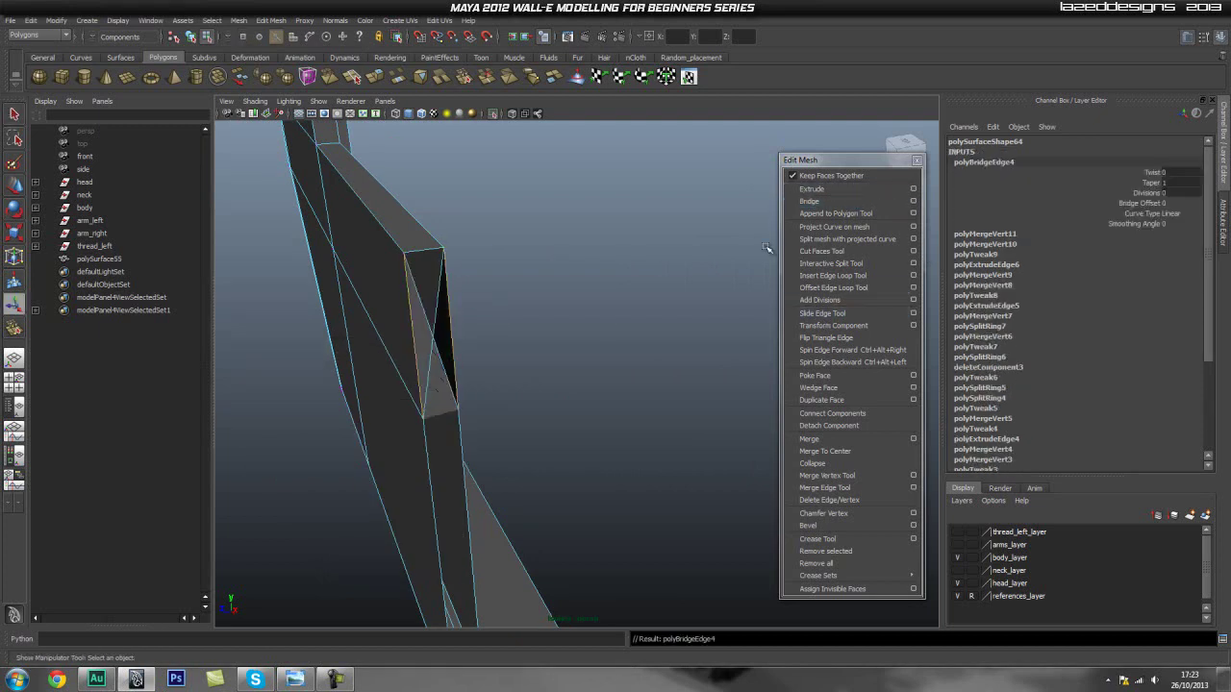
pyautogui.hotkey('ctrl', 'z')
pyautogui.click(565, 298)
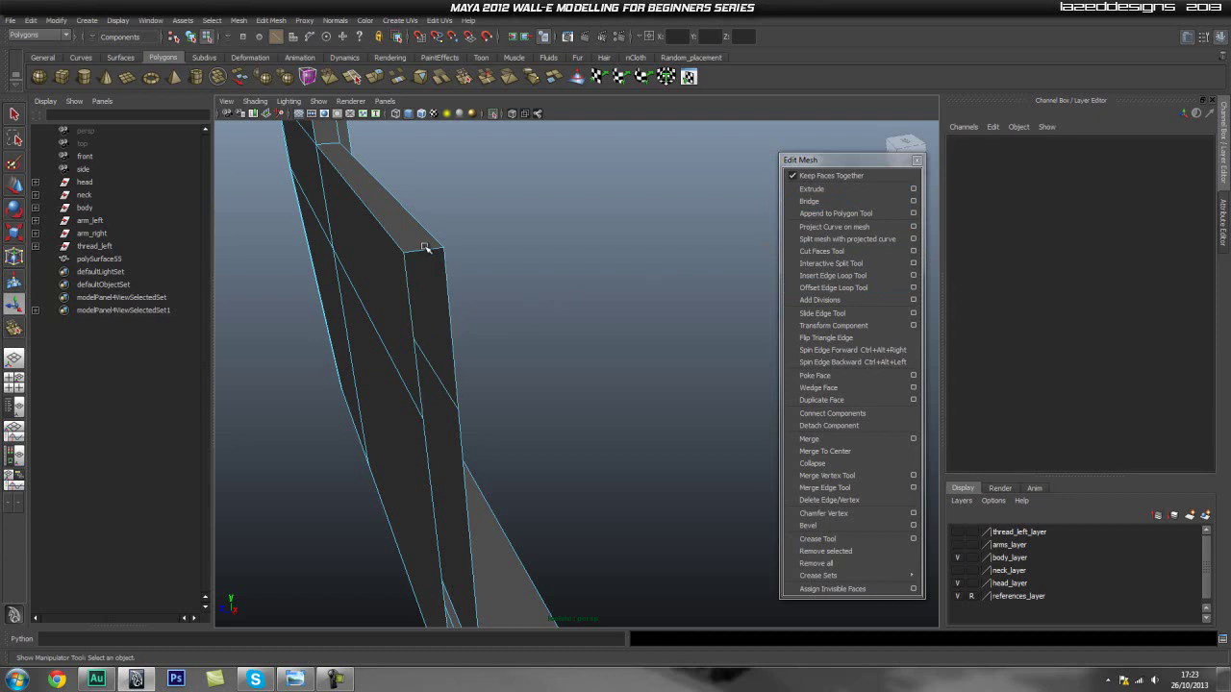
# Extrude the short edge at the top of the end gap down to the upper division of the end walls
pyautogui.click(425, 251)
pyautogui.keyDown('alt'); pyautogui.moveTo(425, 251); pyautogui.dragTo(549, 297); pyautogui.keyUp('alt')
pyautogui.click(811, 189)
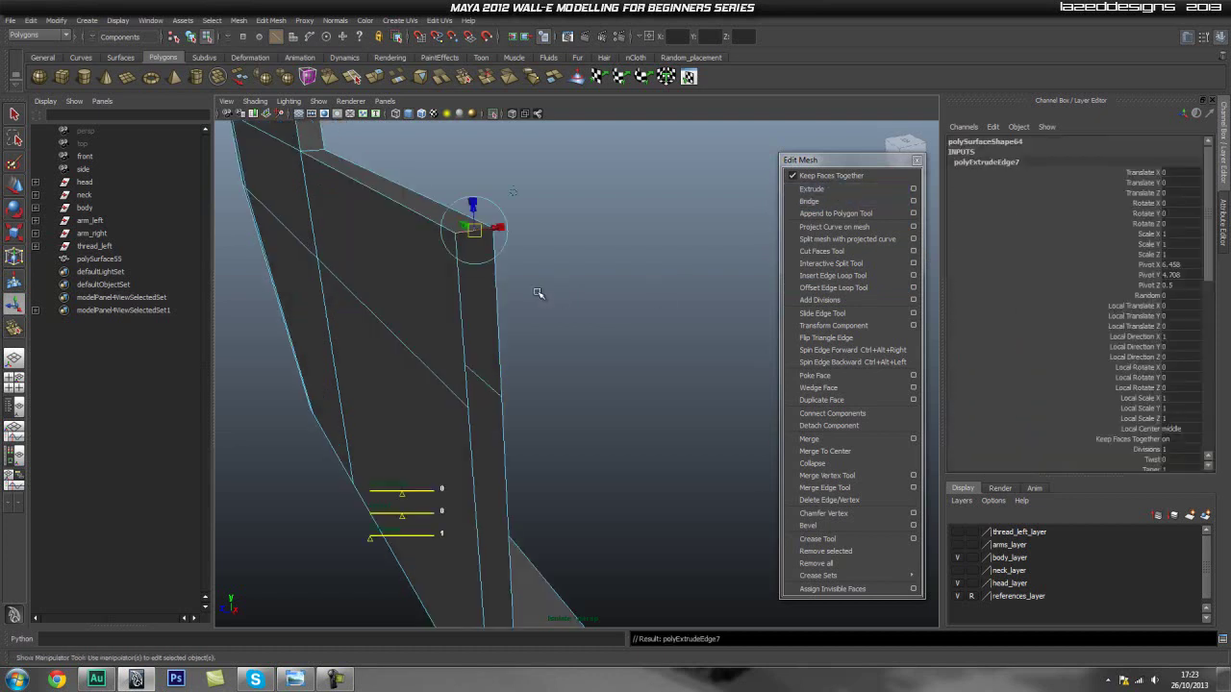
pyautogui.moveTo(483, 226); pyautogui.dragTo(473, 248)
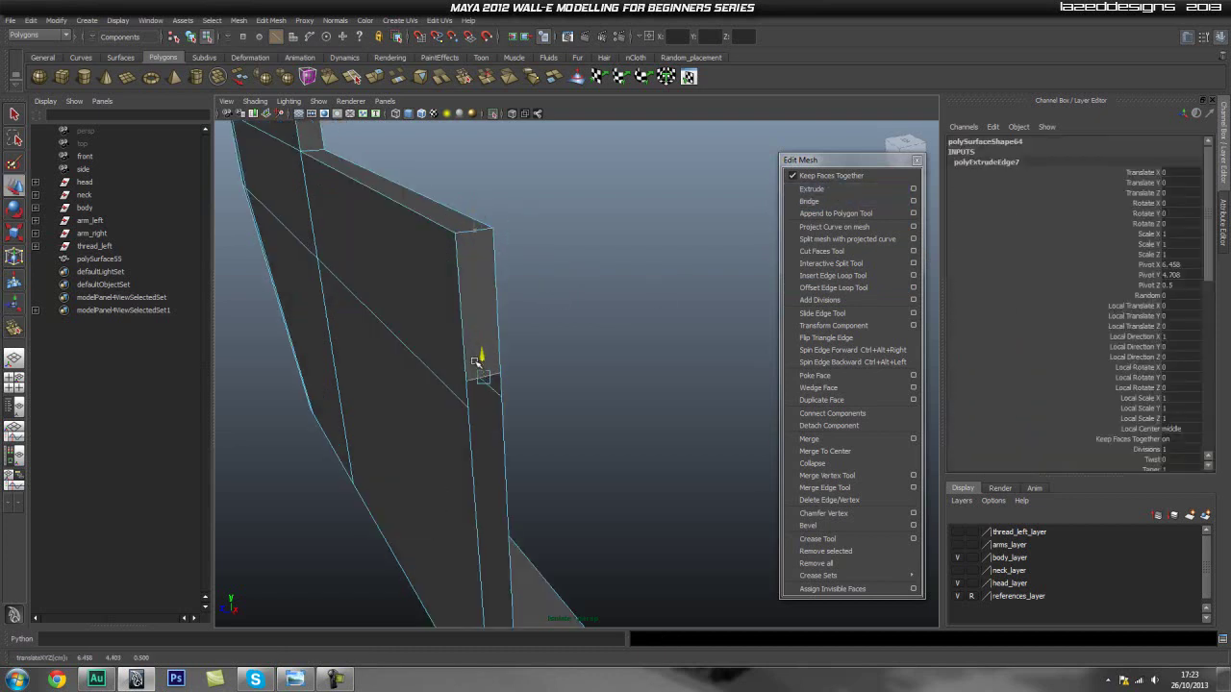
pyautogui.keyDown('alt'); pyautogui.moveTo(632, 466); pyautogui.dragTo(599, 378, button='middle'); pyautogui.keyUp('alt')
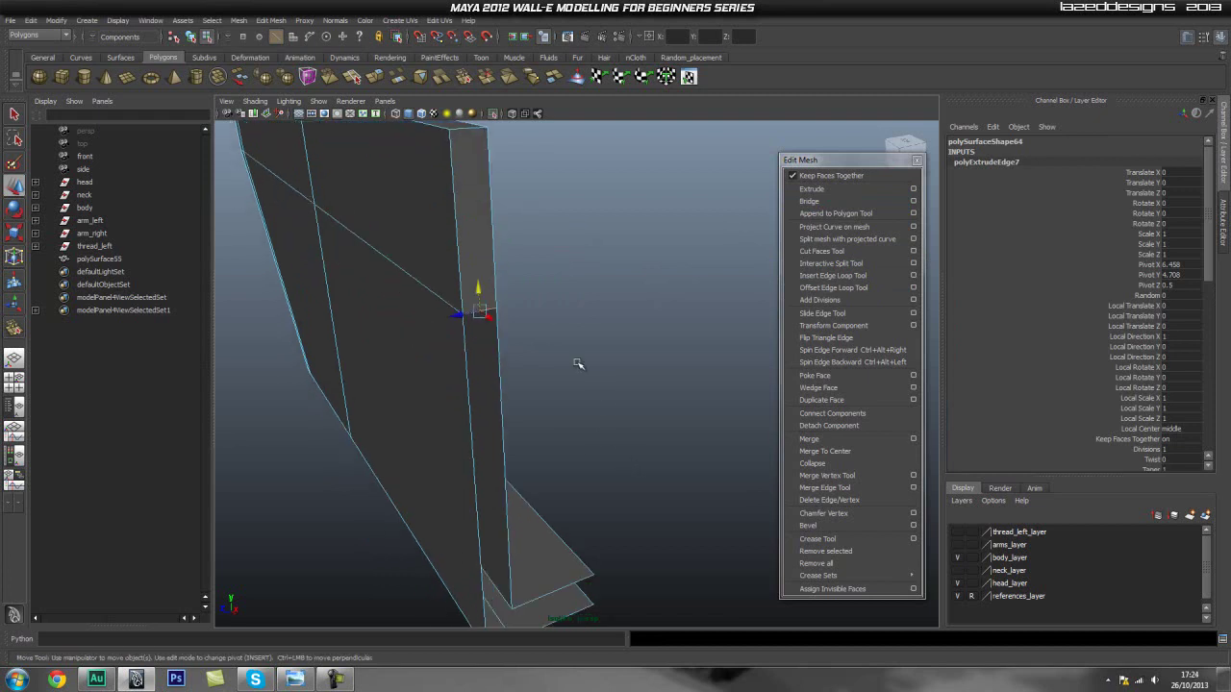
# Extrude the new strip's free short edge again, down to the inner shell's bottom corner
pyautogui.click(812, 189)
pyautogui.press('w')
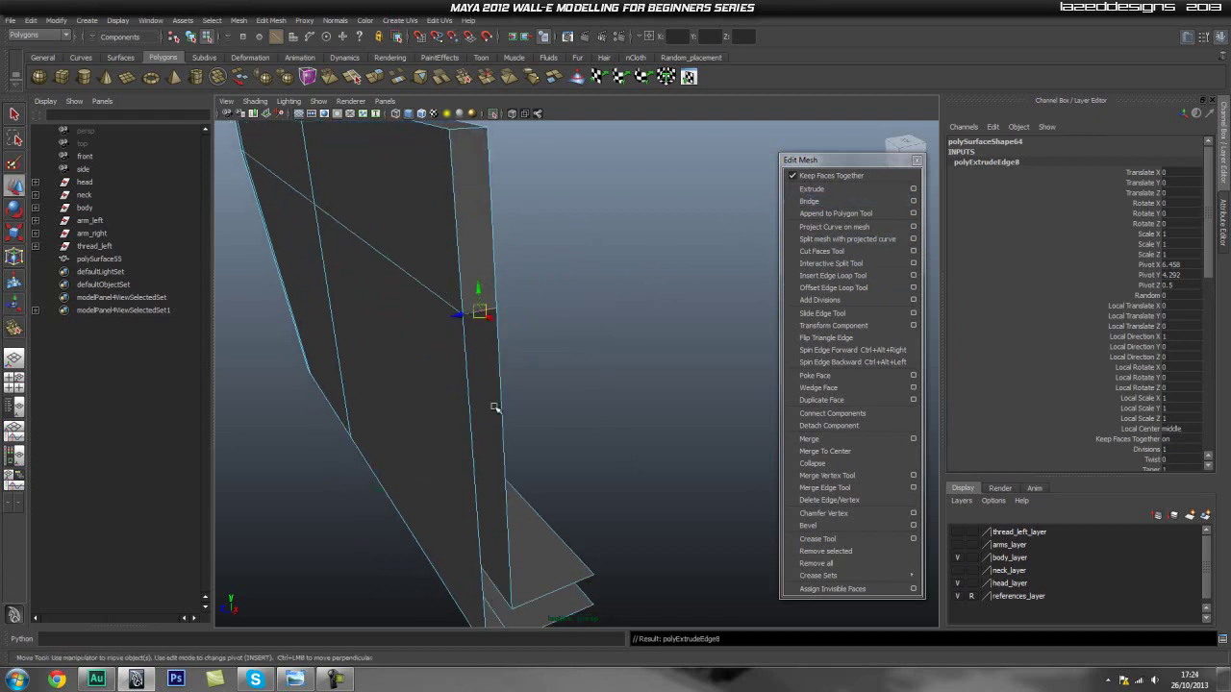
pyautogui.moveTo(477, 294); pyautogui.dragTo(486, 466)
pyautogui.keyDown('alt'); pyautogui.moveTo(507, 574); pyautogui.dragTo(483, 396, button='middle'); pyautogui.keyUp('alt')
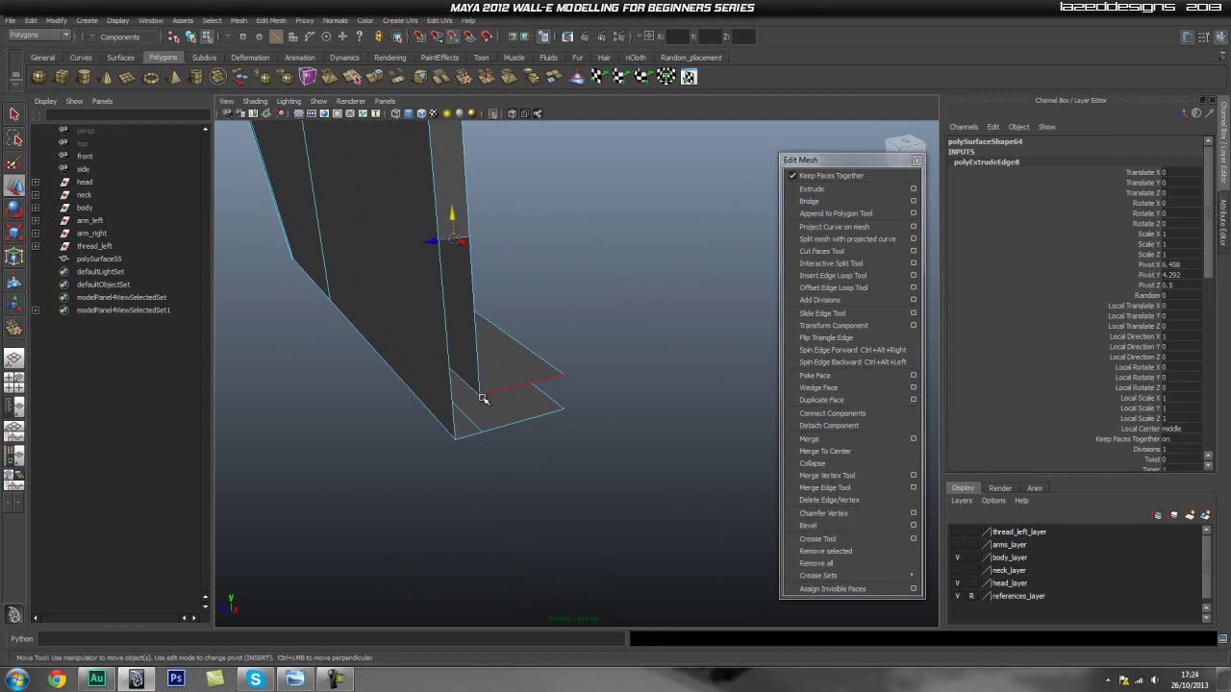
pyautogui.click(483, 399)
pyautogui.keyDown('alt'); pyautogui.moveTo(520, 284); pyautogui.dragTo(520, 311, button='middle'); pyautogui.keyUp('alt')
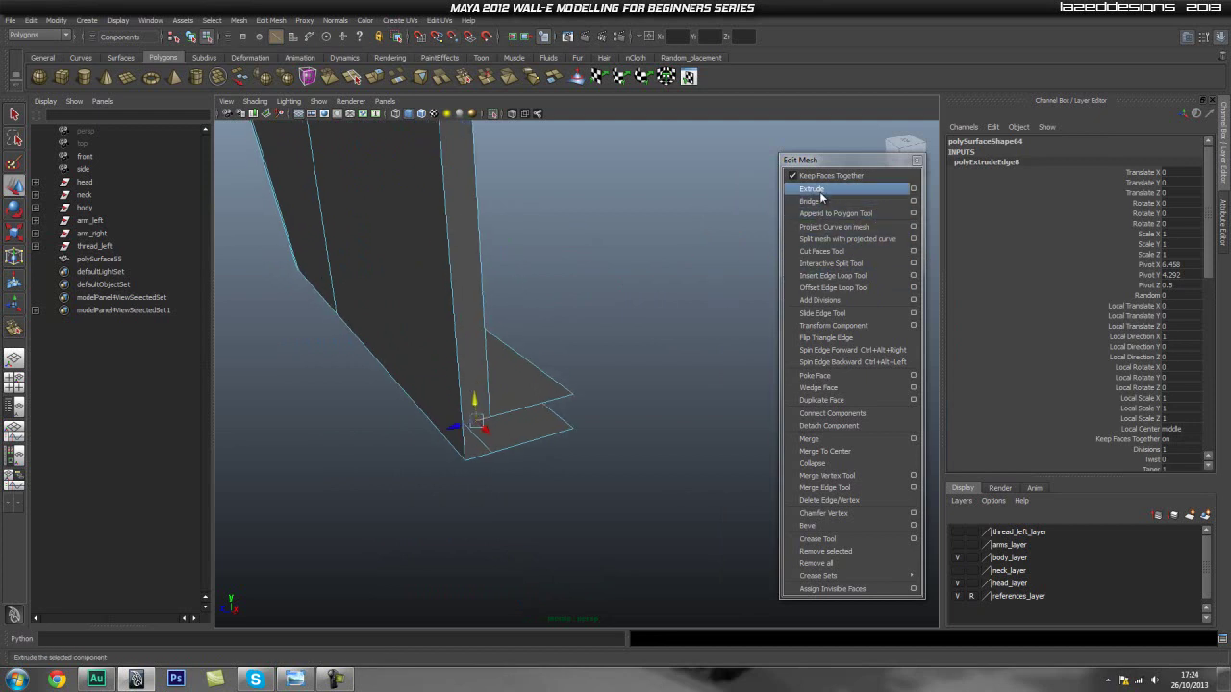
# Merge the end strip's free vertices with the matching inner and outer wall vertices at the division and at the lower end
pyautogui.keyDown('alt'); pyautogui.moveTo(519, 226); pyautogui.dragTo(568, 359, button='middle'); pyautogui.keyUp('alt')
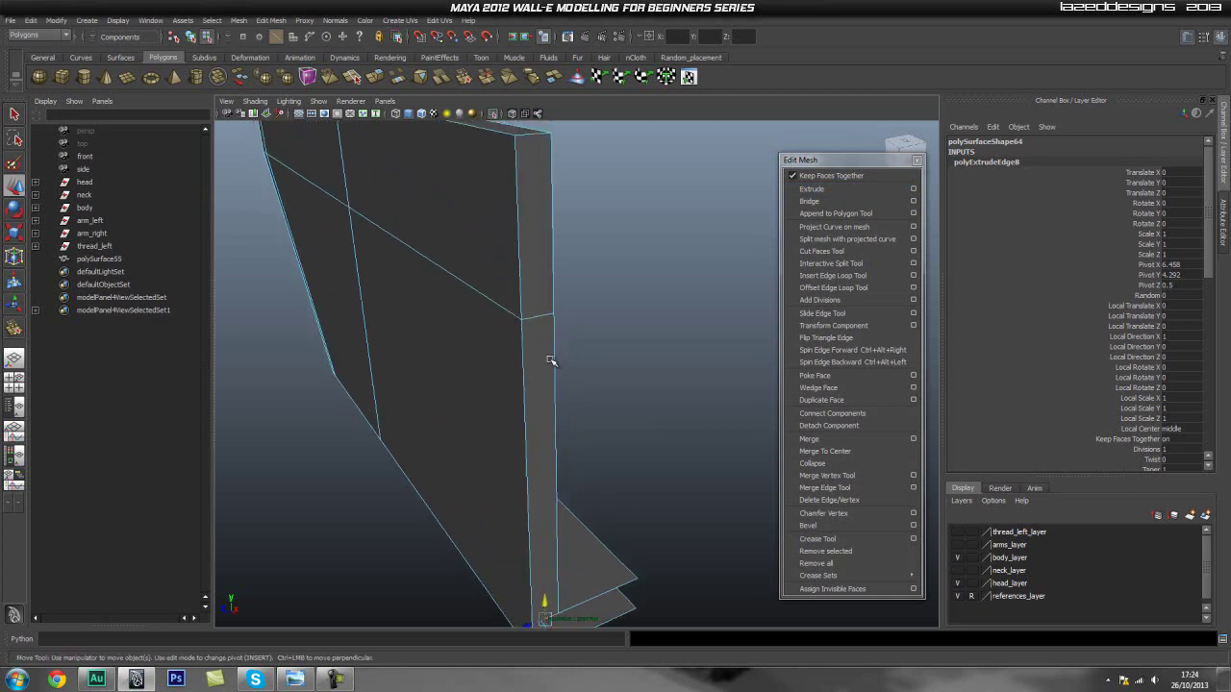
pyautogui.scroll(4, 568, 360)
pyautogui.press('q')
pyautogui.click(469, 273)
pyautogui.keyDown('shift'); pyautogui.moveTo(447, 265); pyautogui.dragTo(486, 213, button='right'); pyautogui.keyUp('shift')
pyautogui.keyDown('shift'); pyautogui.moveTo(517, 260); pyautogui.dragTo(565, 192, button='right'); pyautogui.keyUp('shift')
pyautogui.keyDown('alt'); pyautogui.moveTo(565, 192); pyautogui.dragTo(492, 280); pyautogui.keyUp('alt')
pyautogui.keyDown('shift'); pyautogui.moveTo(485, 303); pyautogui.dragTo(551, 246, button='right'); pyautogui.keyUp('shift')
pyautogui.moveTo(596, 288); pyautogui.dragTo(544, 358)
pyautogui.keyDown('shift'); pyautogui.moveTo(545, 296); pyautogui.dragTo(568, 258, button='right'); pyautogui.keyUp('shift')
pyautogui.keyDown('alt'); pyautogui.moveTo(567, 269); pyautogui.dragTo(542, 383); pyautogui.keyUp('alt')
# Extrude the strip's bottom short edge down to the outer shell's bottom edge
pyautogui.moveTo(462, 265); pyautogui.dragTo(468, 250, button='right')
pyautogui.click(463, 270)
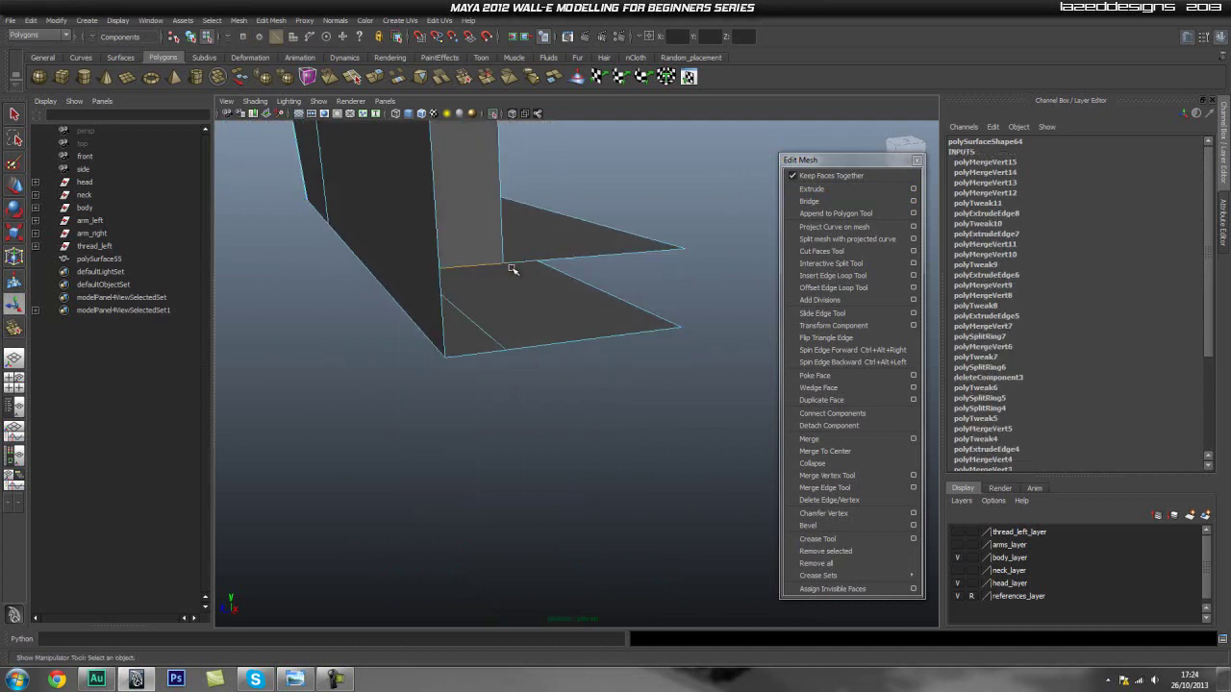
pyautogui.click(797, 190)
pyautogui.moveTo(470, 252); pyautogui.dragTo(466, 314)
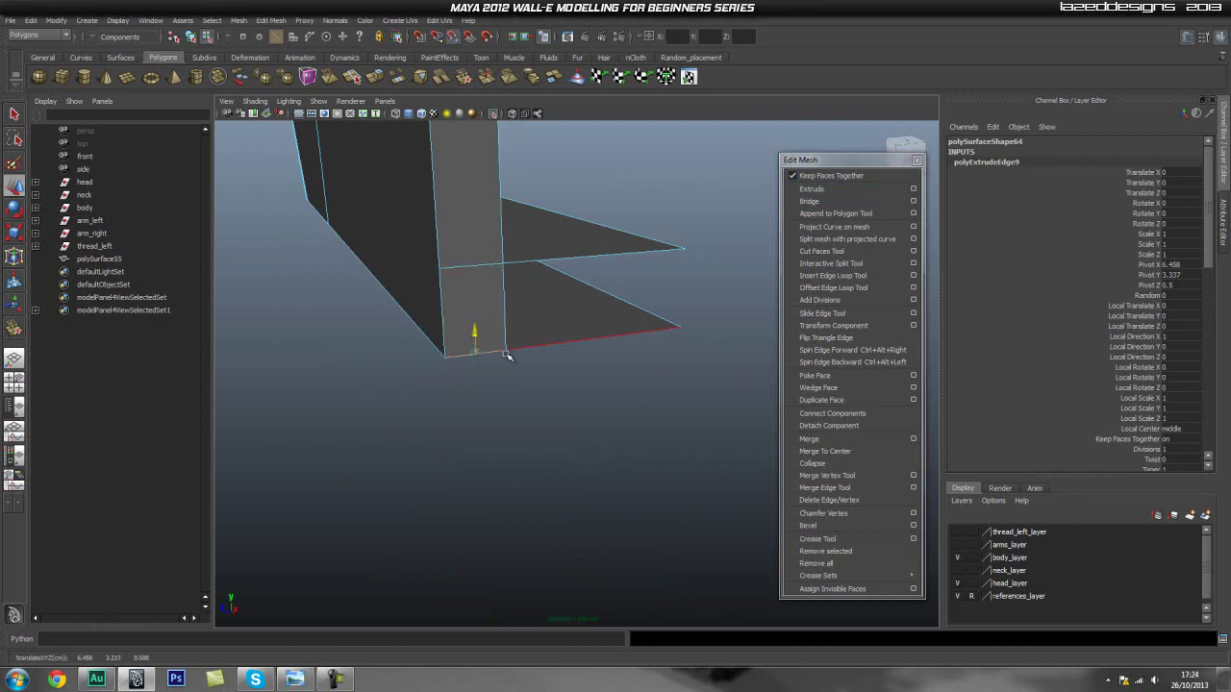
# Merge the two new bottom vertices of the end strip with the overlapping outer shell vertices
pyautogui.moveTo(494, 329); pyautogui.dragTo(445, 323, button='right')
pyautogui.moveTo(524, 380); pyautogui.dragTo(482, 327)
pyautogui.keyDown('shift'); pyautogui.moveTo(482, 327); pyautogui.dragTo(539, 272, button='right'); pyautogui.keyUp('shift')
pyautogui.keyDown('shift'); pyautogui.moveTo(472, 340); pyautogui.dragTo(515, 284, button='right'); pyautogui.keyUp('shift')
pyautogui.keyDown('alt'); pyautogui.moveTo(427, 390); pyautogui.dragTo(478, 377); pyautogui.keyUp('alt')
pyautogui.click(591, 336)
# Extrude the inner floor's open end edge down to the outer floor's open edge, closing the gap at the bottom
pyautogui.keyDown('alt'); pyautogui.moveTo(502, 357); pyautogui.dragTo(498, 376, button='middle'); pyautogui.keyUp('alt')
pyautogui.keyDown('alt'); pyautogui.moveTo(498, 376); pyautogui.dragTo(498, 376, button='right'); pyautogui.keyUp('alt')
pyautogui.keyDown('alt'); pyautogui.moveTo(497, 376); pyautogui.dragTo(442, 398); pyautogui.keyUp('alt')
pyautogui.keyDown('alt'); pyautogui.moveTo(321, 404); pyautogui.dragTo(429, 388, button='middle'); pyautogui.keyUp('alt')
pyautogui.keyDown('alt'); pyautogui.moveTo(288, 404); pyautogui.dragTo(371, 414, button='right'); pyautogui.keyUp('alt')
pyautogui.keyDown('alt'); pyautogui.moveTo(371, 414); pyautogui.dragTo(413, 392); pyautogui.keyUp('alt')
pyautogui.press('q')
pyautogui.moveTo(350, 385); pyautogui.dragTo(371, 358, button='right')
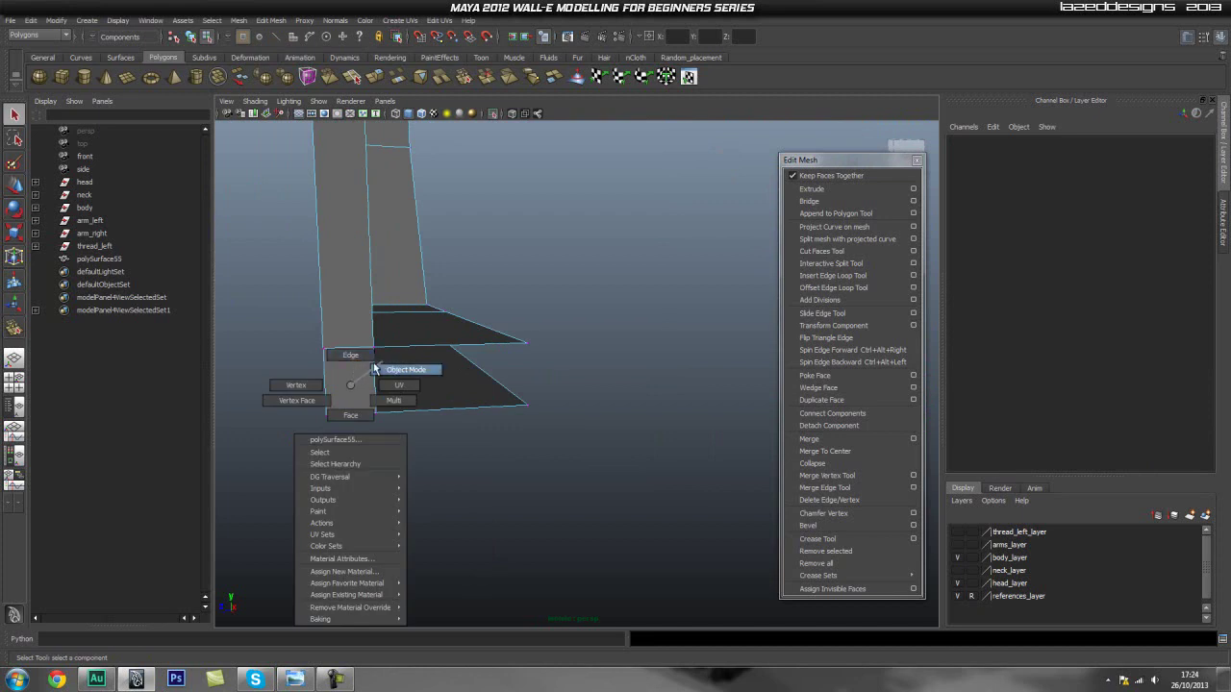
pyautogui.moveTo(367, 373); pyautogui.dragTo(368, 369, button='right')
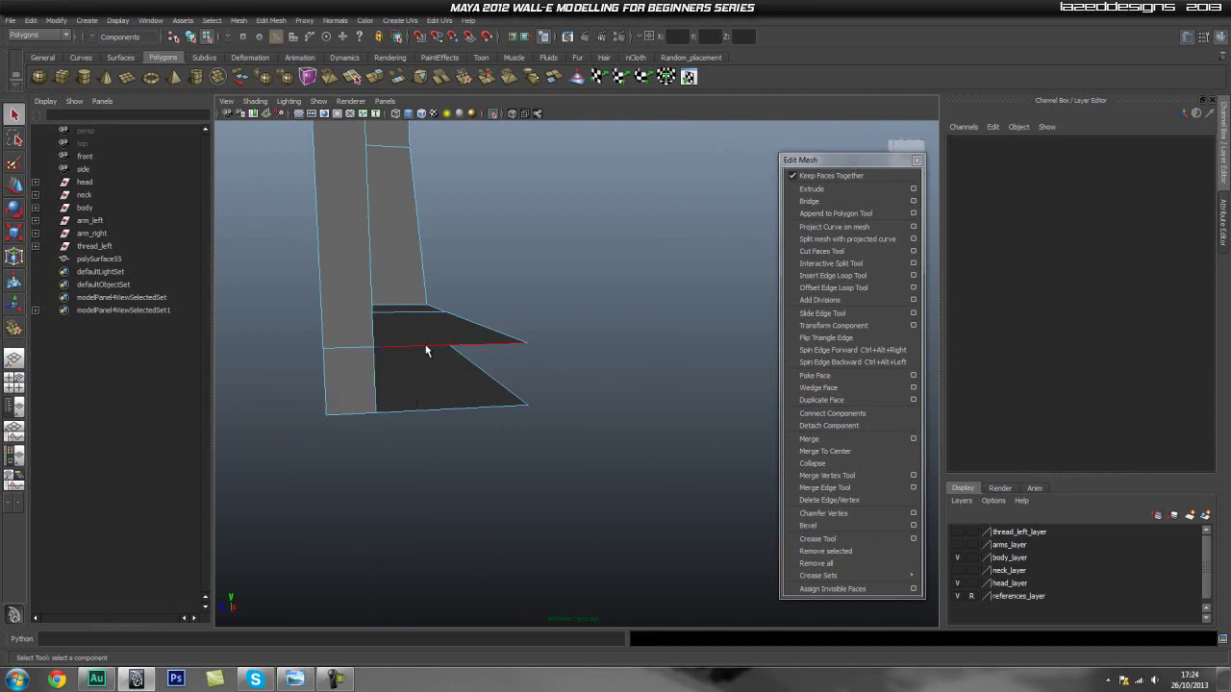
pyautogui.click(424, 346)
pyautogui.click(811, 189)
pyautogui.press('w')
pyautogui.moveTo(452, 320); pyautogui.dragTo(453, 348)
pyautogui.press('v')
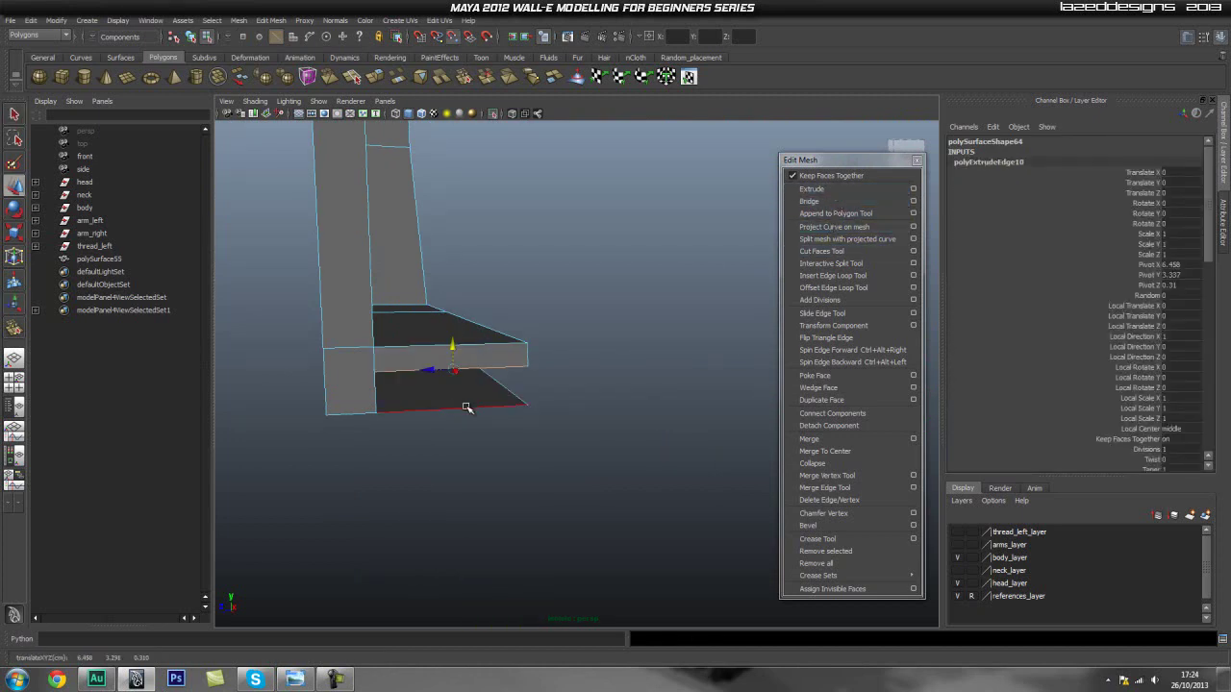
# Merge the floor strip's vertices at both ends with the overlapping corner vertices
pyautogui.keyDown('alt'); pyautogui.moveTo(467, 411); pyautogui.dragTo(394, 398); pyautogui.keyUp('alt')
pyautogui.press('q')
pyautogui.moveTo(404, 369); pyautogui.dragTo(350, 370, button='right')
pyautogui.moveTo(404, 387); pyautogui.dragTo(364, 414)
pyautogui.keyDown('shift'); pyautogui.moveTo(367, 378); pyautogui.dragTo(417, 330, button='right'); pyautogui.keyUp('shift')
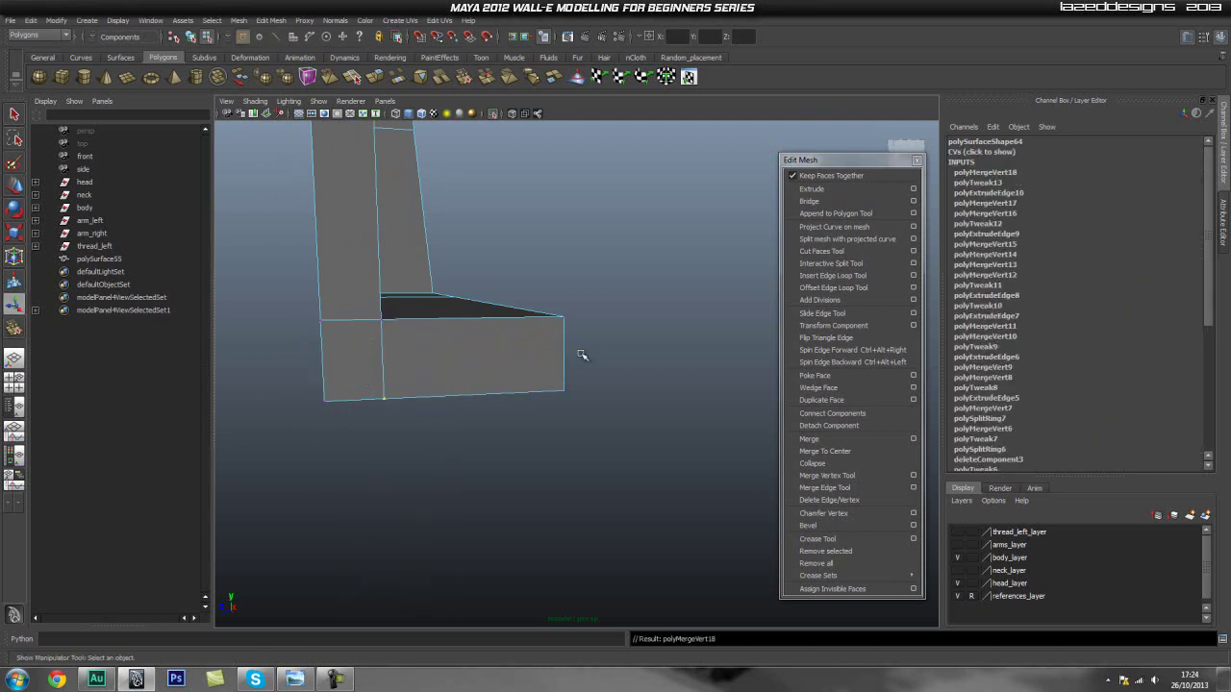
pyautogui.keyDown('shift'); pyautogui.moveTo(500, 346); pyautogui.dragTo(568, 335, button='right'); pyautogui.keyUp('shift')
pyautogui.keyDown('alt'); pyautogui.moveTo(596, 425); pyautogui.dragTo(434, 409); pyautogui.keyUp('alt')
pyautogui.scroll(2, 433, 409)
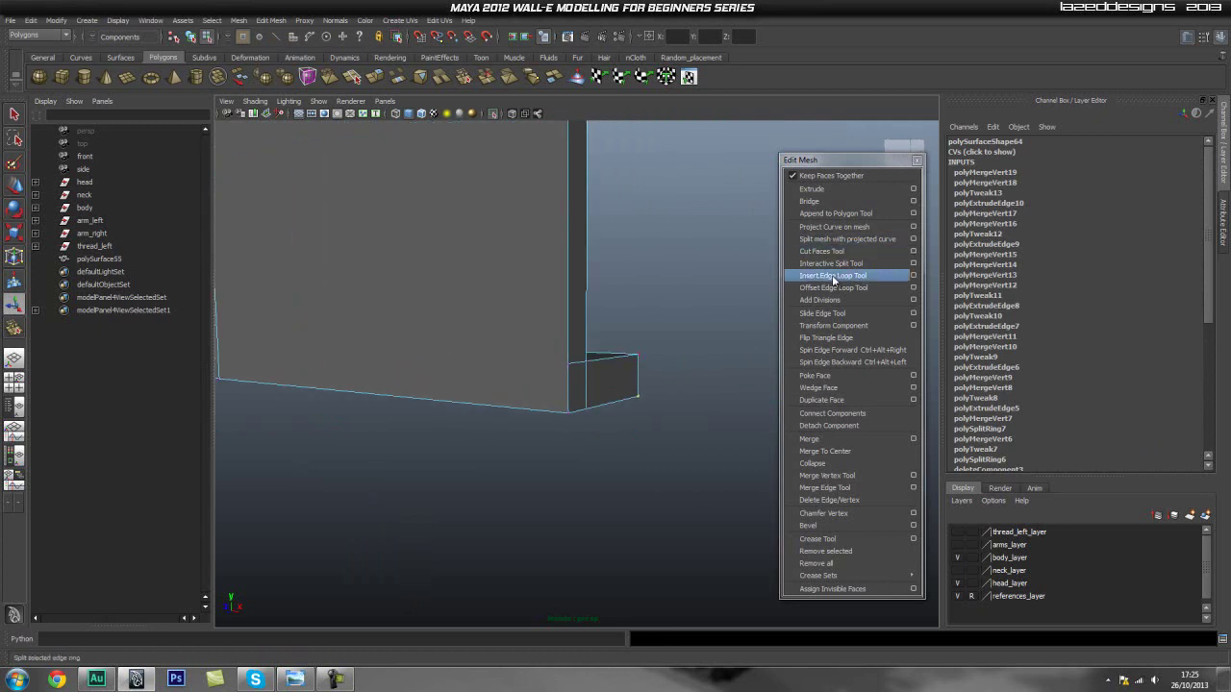
# Insert an edge loop on the outer wall level with the inner floor and merge its end vertex with the rim vertex
pyautogui.click(832, 277)
pyautogui.moveTo(568, 282); pyautogui.dragTo(572, 281)
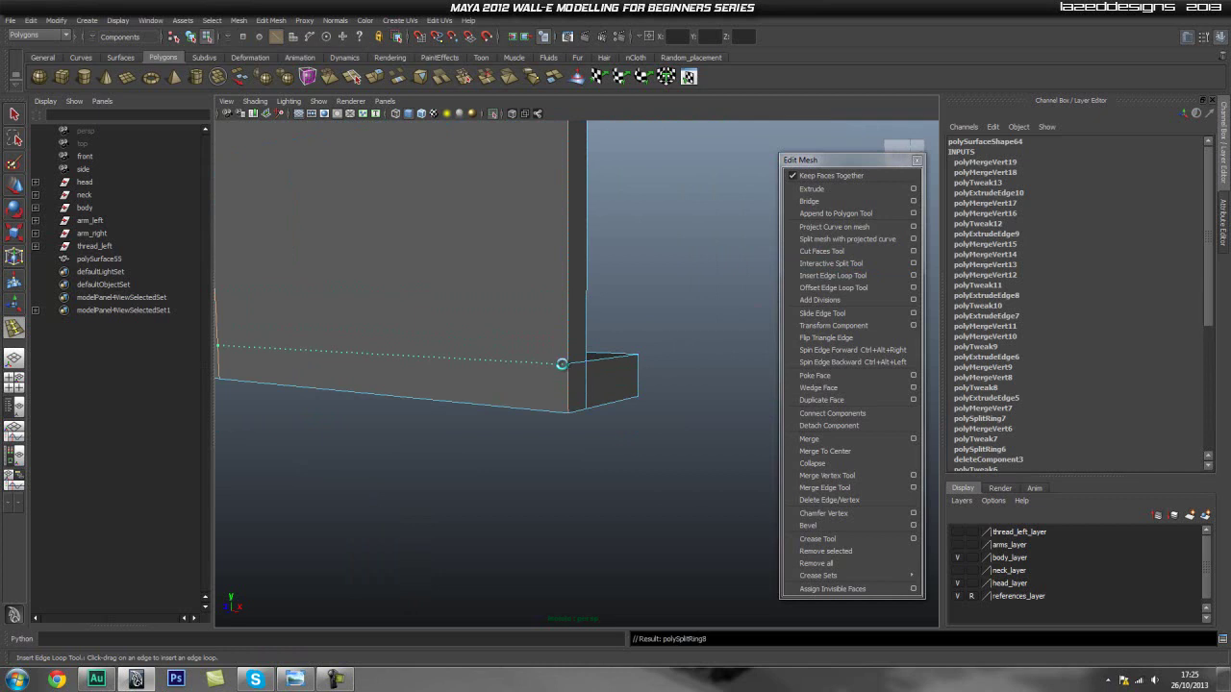
pyautogui.moveTo(565, 368); pyautogui.dragTo(566, 368)
pyautogui.keyDown('alt'); pyautogui.moveTo(568, 370); pyautogui.dragTo(610, 418, button='right'); pyautogui.keyUp('alt')
pyautogui.keyDown('alt'); pyautogui.moveTo(551, 387); pyautogui.dragTo(537, 409, button='middle'); pyautogui.keyUp('alt')
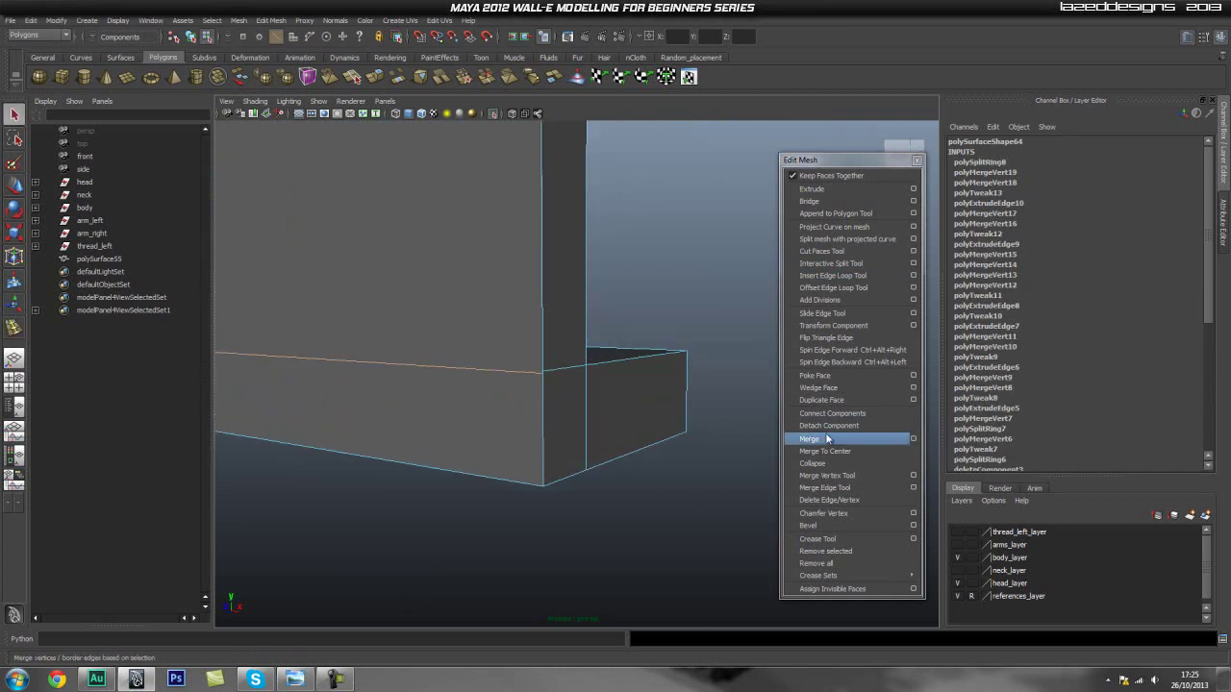
pyautogui.click(832, 478)
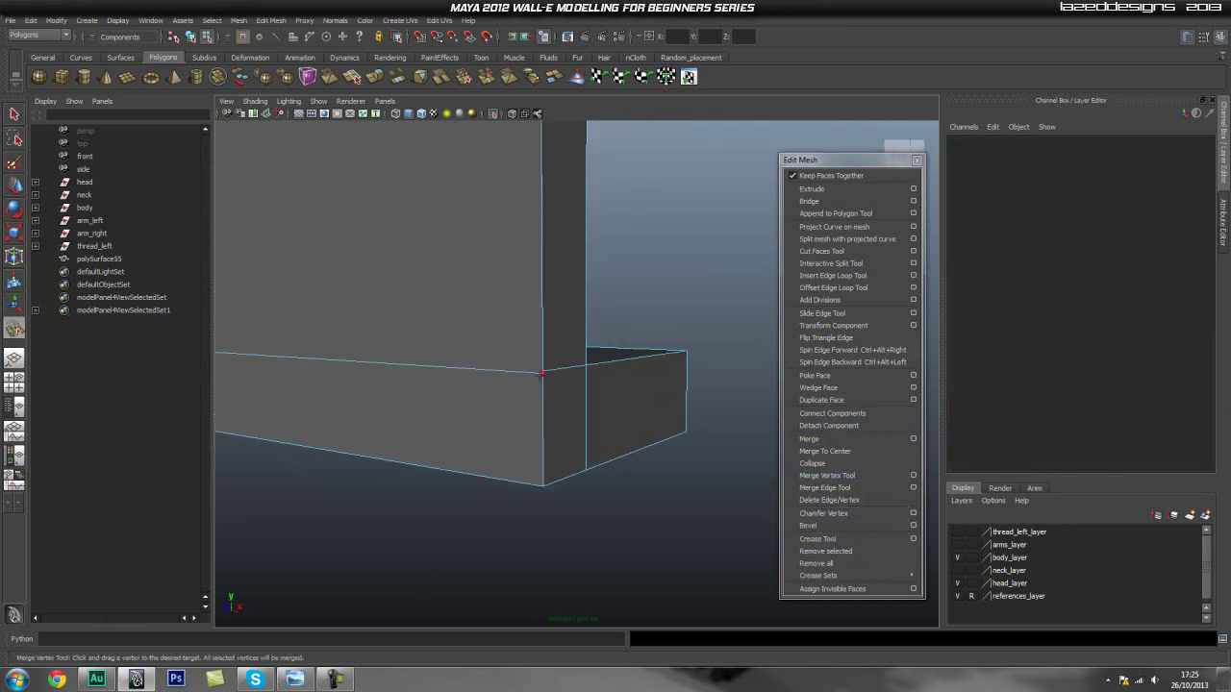
pyautogui.moveTo(540, 367); pyautogui.dragTo(542, 373)
# Return to object selection and duplicate the finished bracket half
pyautogui.keyDown('alt'); pyautogui.moveTo(543, 373); pyautogui.dragTo(497, 404, button='right'); pyautogui.keyUp('alt')
pyautogui.keyDown('alt'); pyautogui.moveTo(498, 404); pyautogui.dragTo(541, 404); pyautogui.keyUp('alt')
pyautogui.keyDown('alt'); pyautogui.moveTo(541, 403); pyautogui.dragTo(535, 412, button='middle'); pyautogui.keyUp('alt')
pyautogui.keyDown('alt'); pyautogui.moveTo(535, 413); pyautogui.dragTo(313, 396, button='right'); pyautogui.keyUp('alt')
pyautogui.keyDown('alt'); pyautogui.moveTo(312, 396); pyautogui.dragTo(682, 401); pyautogui.keyUp('alt')
pyautogui.keyDown('alt'); pyautogui.moveTo(351, 352); pyautogui.dragTo(577, 394); pyautogui.keyUp('alt')
pyautogui.keyDown('alt'); pyautogui.moveTo(370, 284); pyautogui.dragTo(325, 279, button='right'); pyautogui.keyUp('alt')
pyautogui.keyDown('alt'); pyautogui.moveTo(325, 279); pyautogui.dragTo(571, 468); pyautogui.keyUp('alt')
pyautogui.press('q')
pyautogui.press('F8')
pyautogui.click(667, 410)
pyautogui.hotkey('ctrl', 'd')
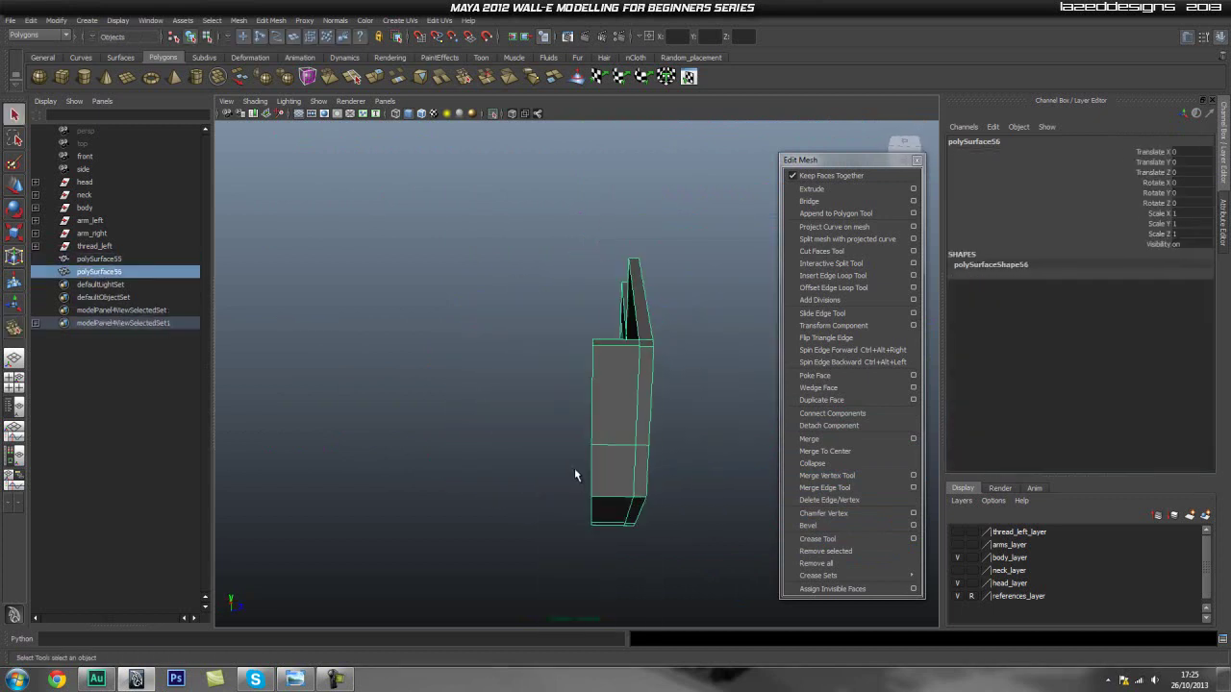
# Turn off the isolated display and move the duplicate along Z away from the original half
pyautogui.press('w')
pyautogui.click(493, 113)
pyautogui.click(493, 114)
pyautogui.keyDown('alt'); pyautogui.moveTo(670, 439); pyautogui.dragTo(625, 439); pyautogui.keyUp('alt')
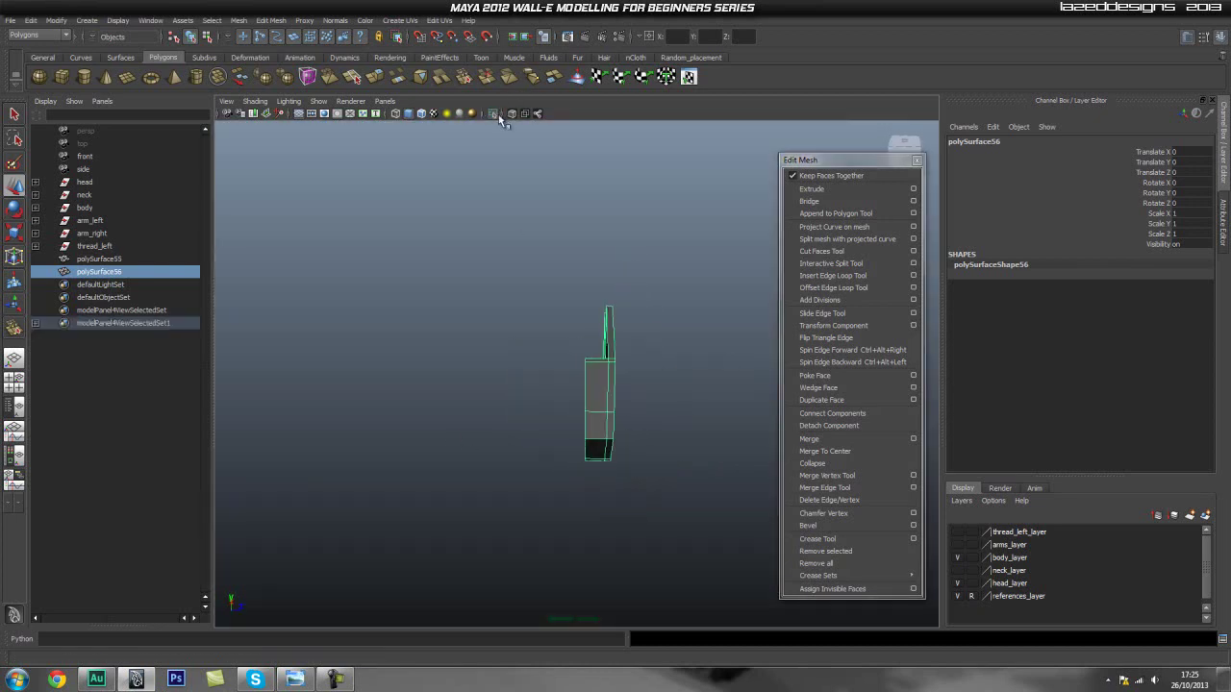
pyautogui.click(497, 114)
pyautogui.keyDown('alt'); pyautogui.moveTo(634, 368); pyautogui.dragTo(648, 438); pyautogui.keyUp('alt')
pyautogui.press('space')
pyautogui.moveTo(519, 386); pyautogui.dragTo(561, 506)
pyautogui.click(561, 510)
pyautogui.keyDown('alt'); pyautogui.moveTo(665, 522); pyautogui.dragTo(648, 521); pyautogui.keyUp('alt')
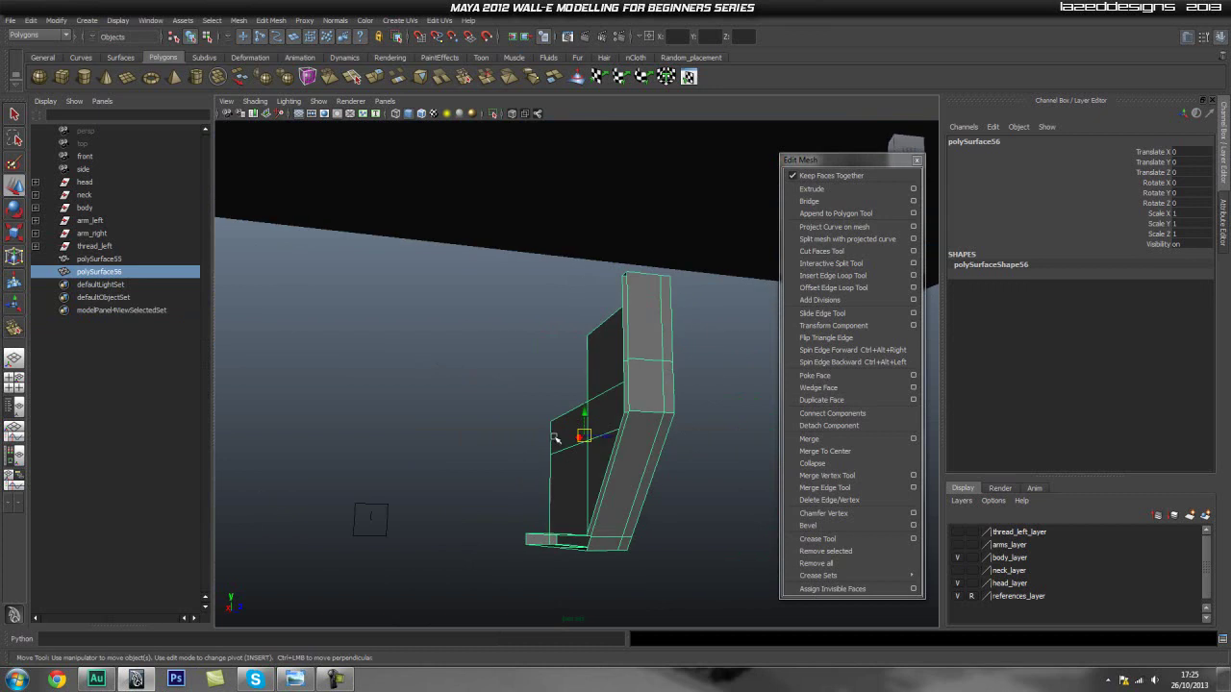
pyautogui.keyDown('alt'); pyautogui.moveTo(587, 441); pyautogui.dragTo(555, 427); pyautogui.keyUp('alt')
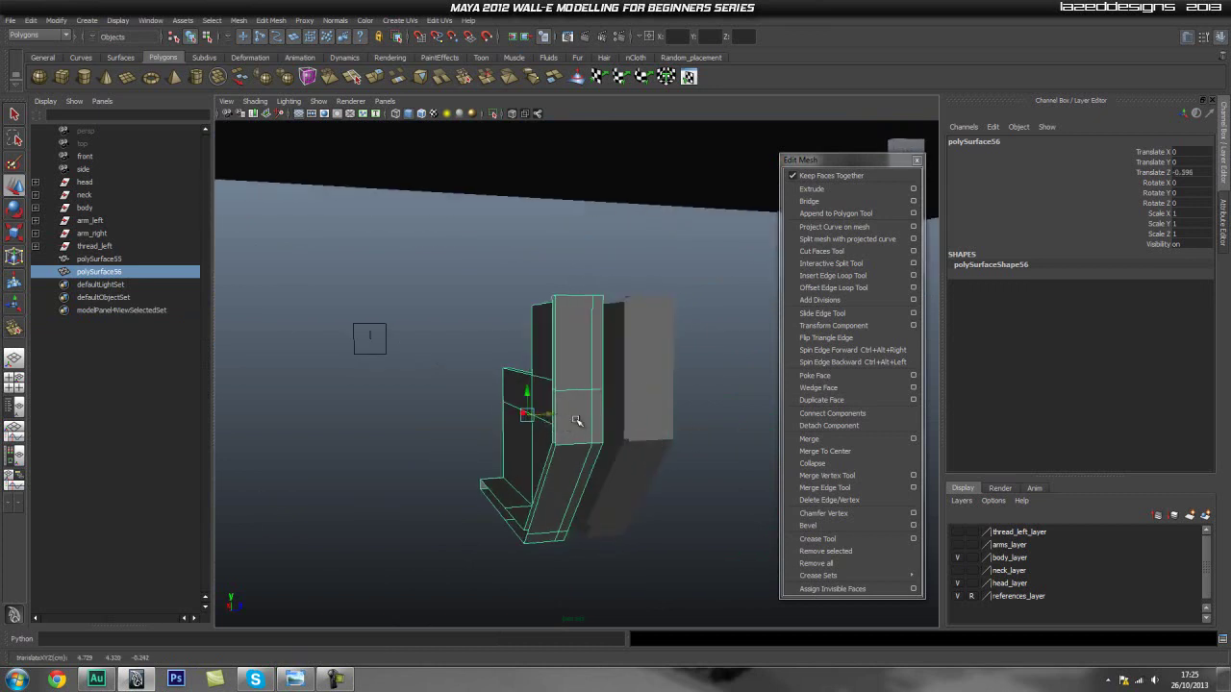
# Mirror the duplicate by setting its Z scale to -1
pyautogui.press('r')
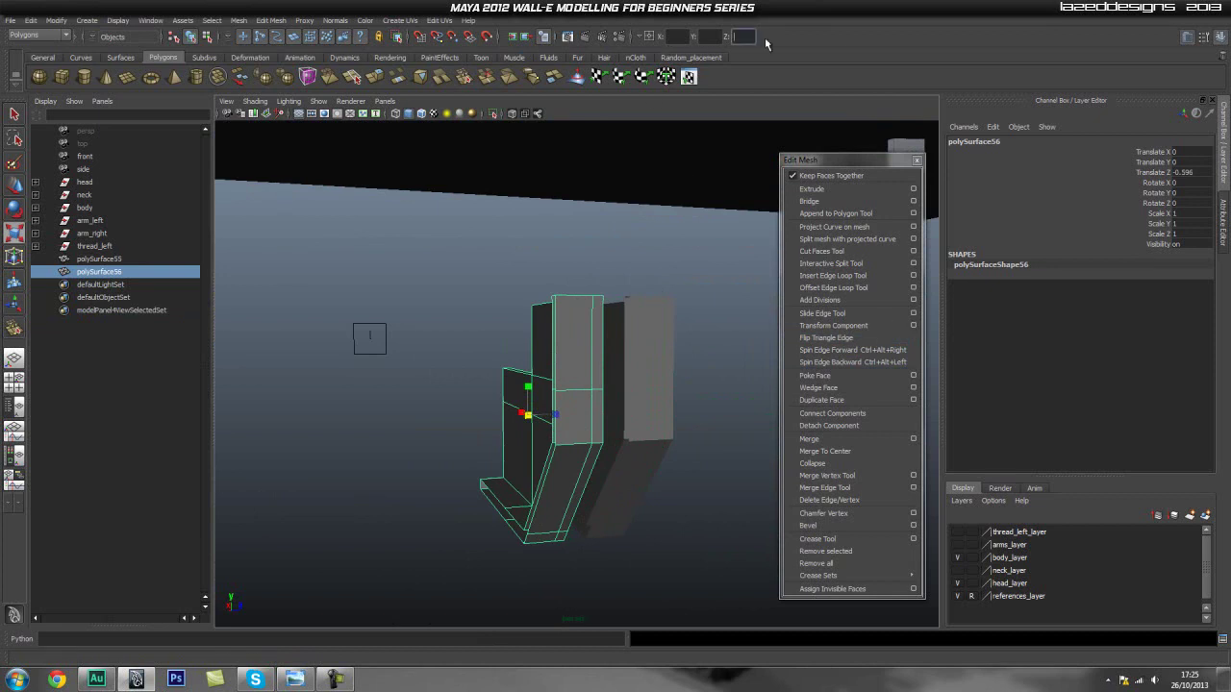
pyautogui.write('-1')
pyautogui.press('Return')
pyautogui.click(682, 257)
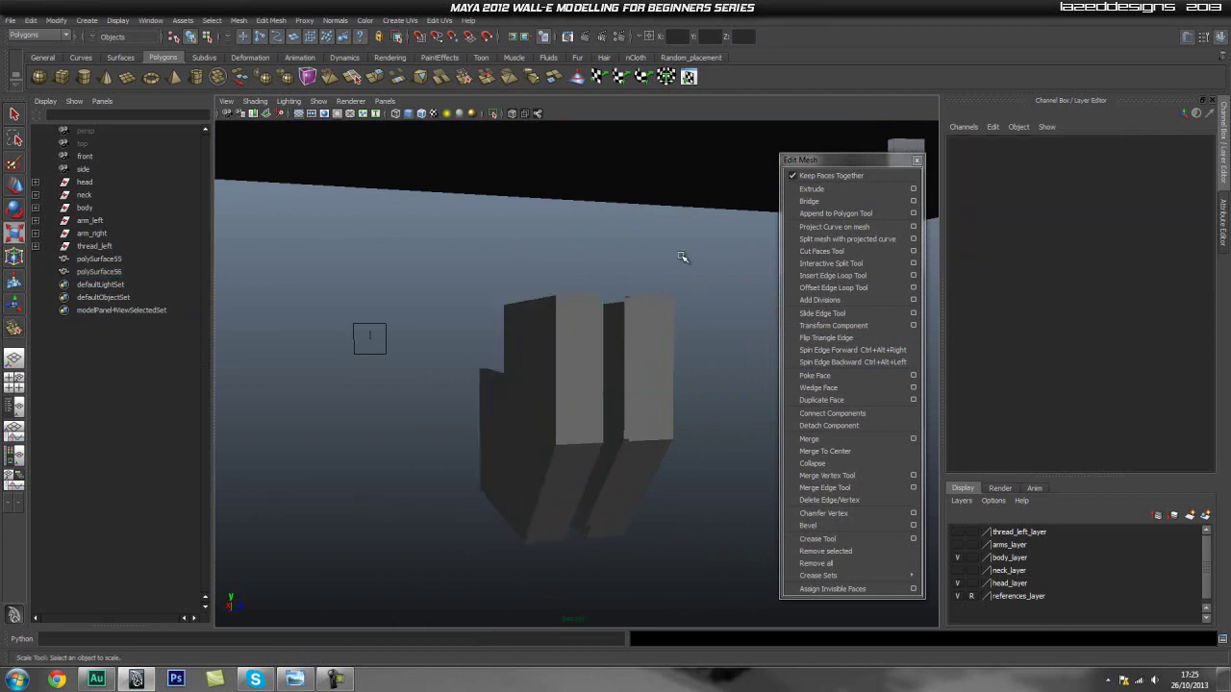
# In the side view, move the mirrored half along Z to about -0.386 so that it meets the original half
pyautogui.keyDown('alt'); pyautogui.moveTo(568, 318); pyautogui.dragTo(688, 358); pyautogui.keyUp('alt')
pyautogui.click(567, 376)
pyautogui.press('w')
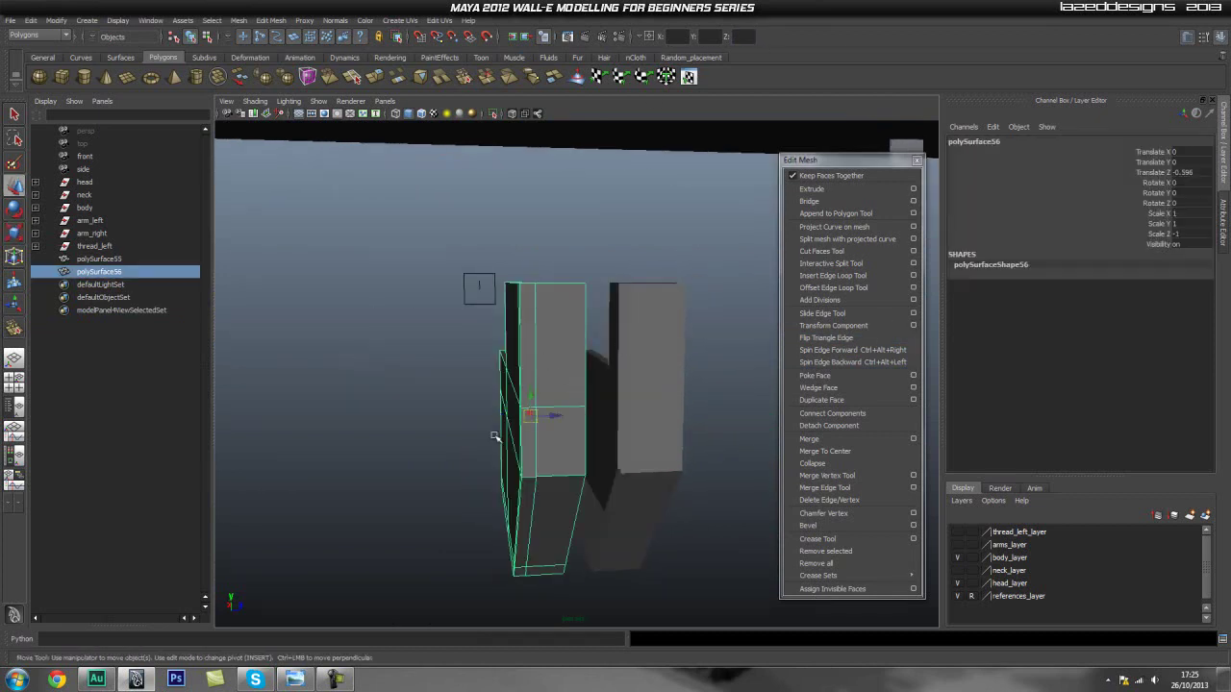
pyautogui.moveTo(549, 417); pyautogui.dragTo(589, 496)
pyautogui.press('space')
pyautogui.keyDown('alt'); pyautogui.moveTo(642, 473); pyautogui.dragTo(539, 445, button='right'); pyautogui.keyUp('alt')
pyautogui.keyDown('alt'); pyautogui.moveTo(423, 415); pyautogui.dragTo(525, 415, button='middle'); pyautogui.keyUp('alt')
pyautogui.press('space')
pyautogui.moveTo(565, 390)
pyautogui.mouseDown()
pyautogui.moveTo(623, 396)
pyautogui.moveTo(564, 383)
pyautogui.mouseUp()
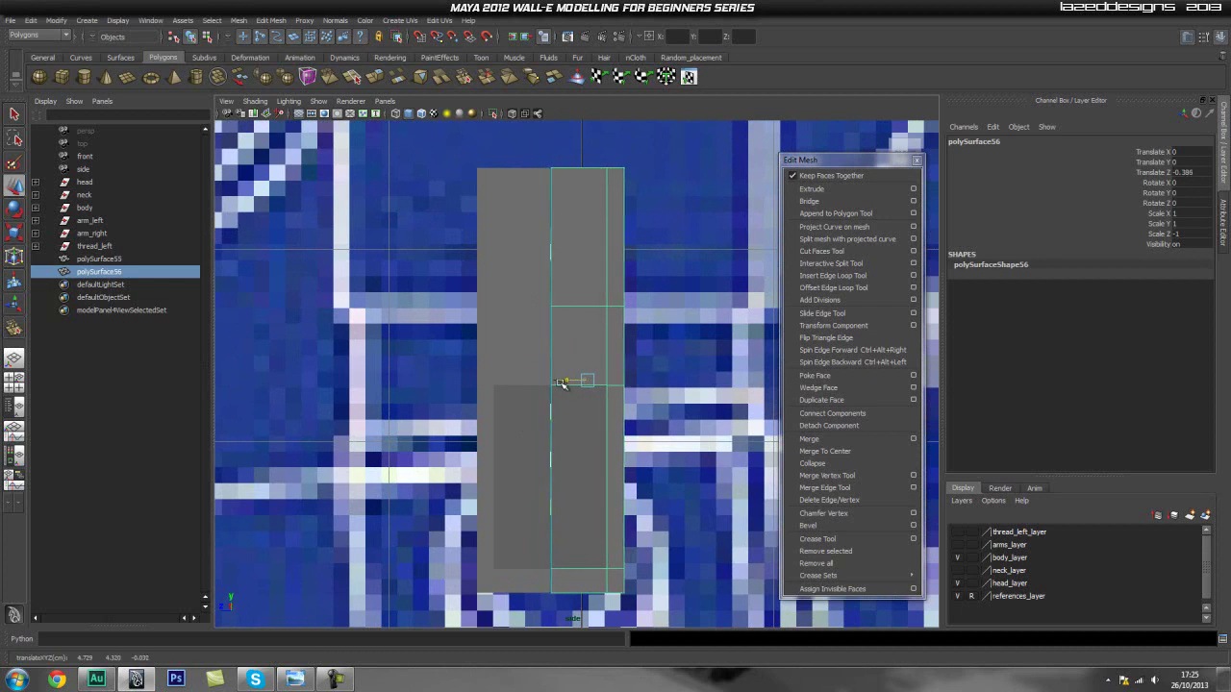
# Select both bracket halves and combine them into one mesh
pyautogui.click(646, 353)
pyautogui.moveTo(532, 332); pyautogui.dragTo(568, 328)
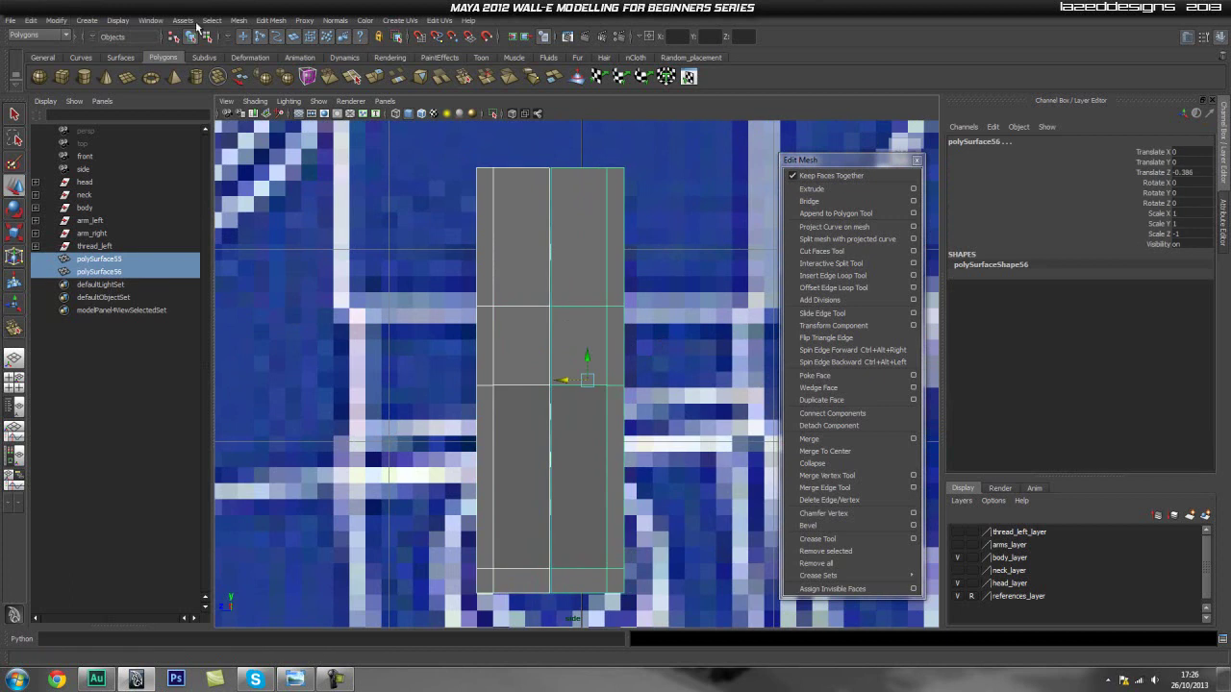
pyautogui.click(241, 20)
pyautogui.click(255, 43)
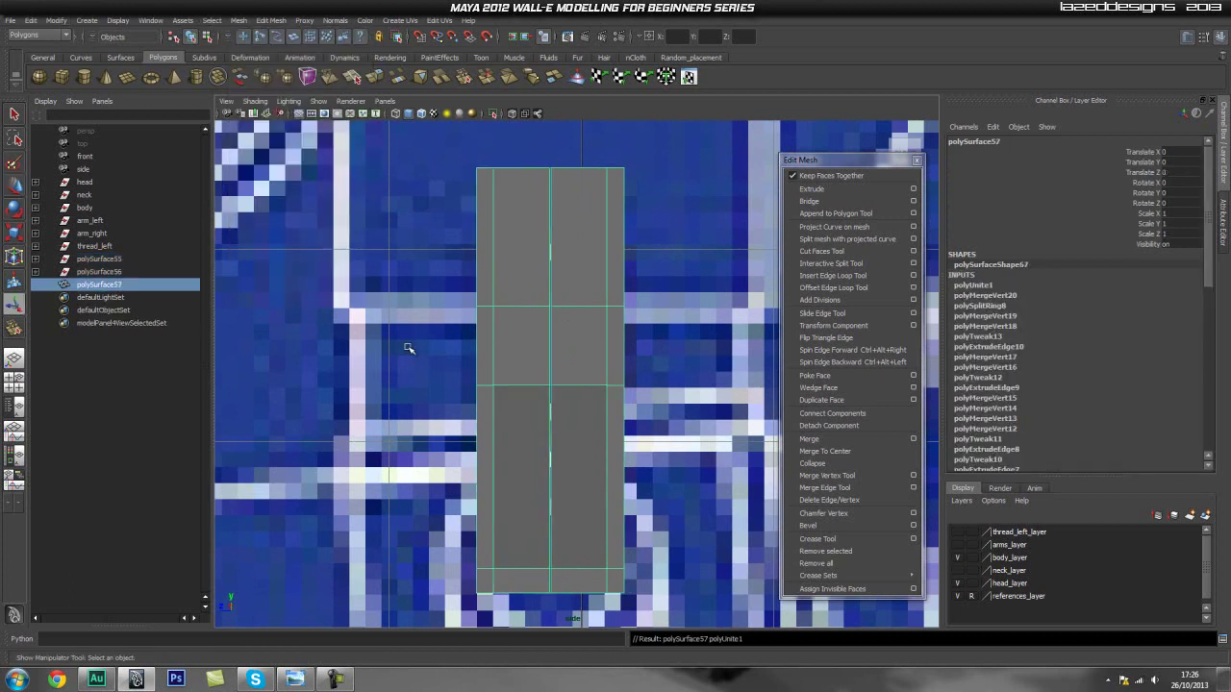
# Delete the combined mesh's construction history and remove the leftover polySurface56 group
pyautogui.click(102, 273)
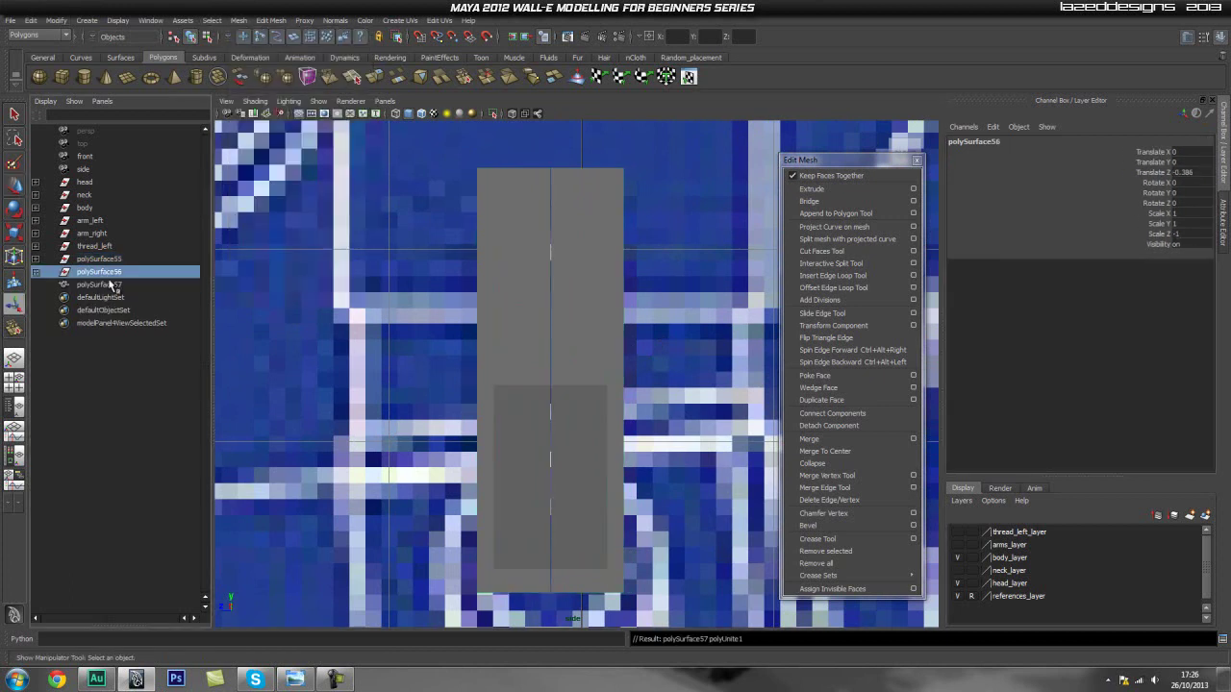
pyautogui.click(106, 286)
pyautogui.click(29, 21)
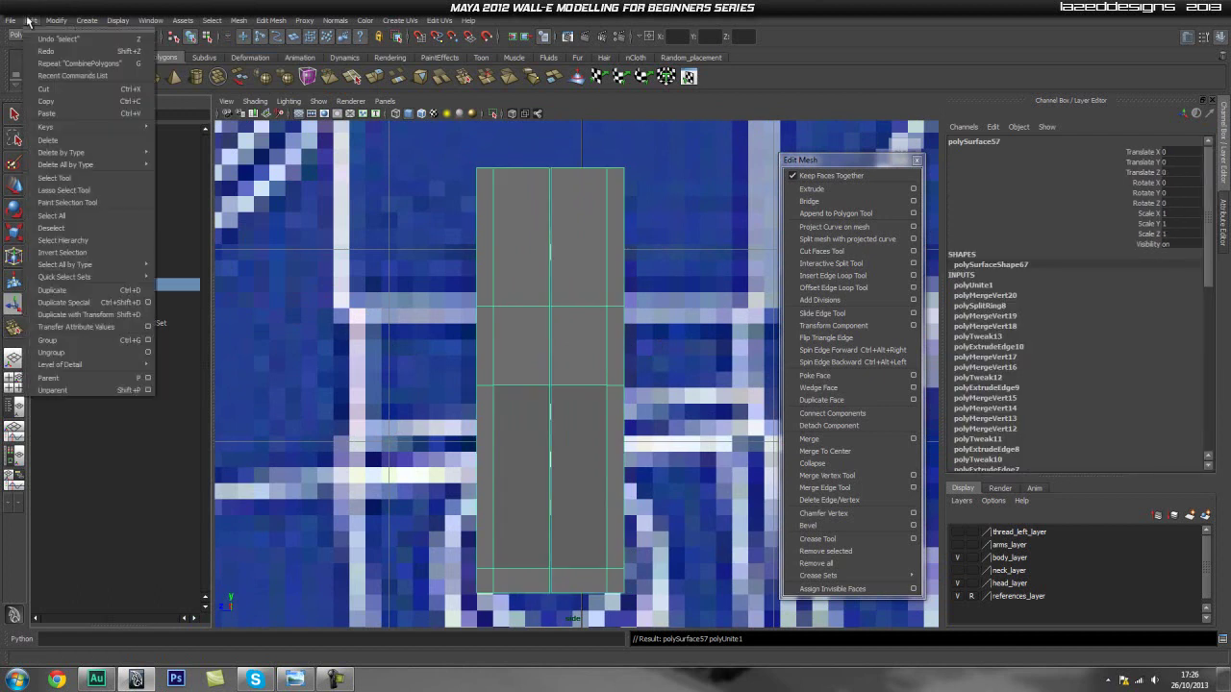
pyautogui.moveTo(106, 152)
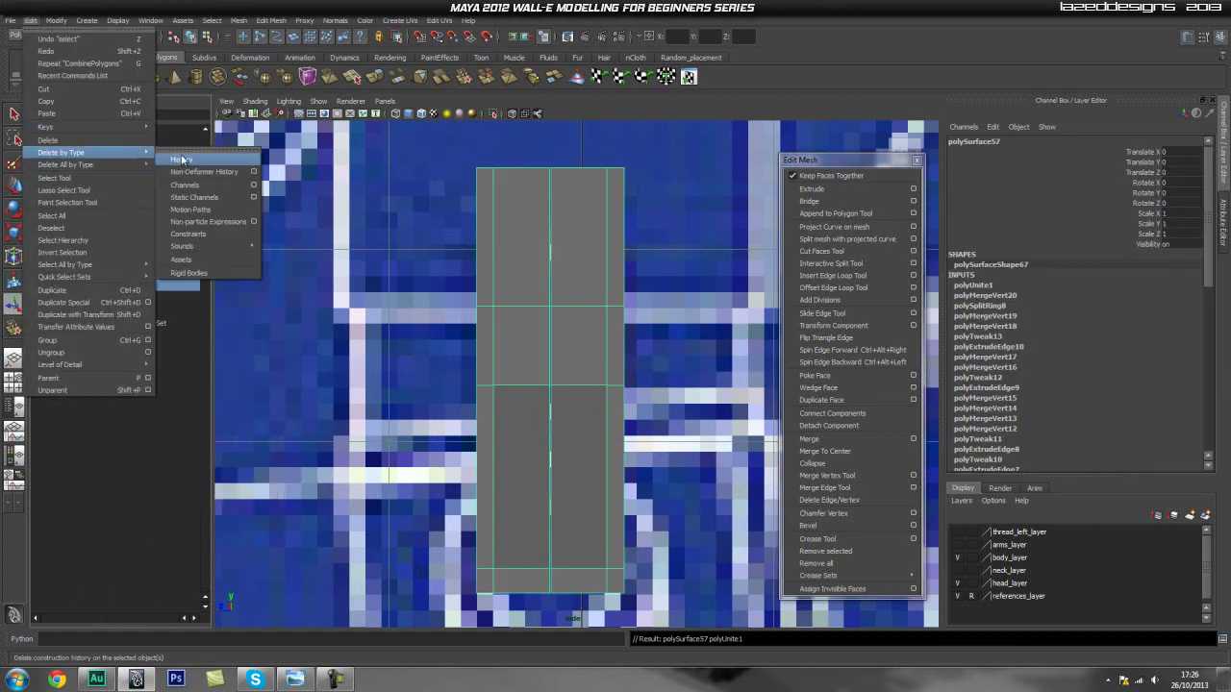
pyautogui.click(182, 159)
pyautogui.click(101, 260)
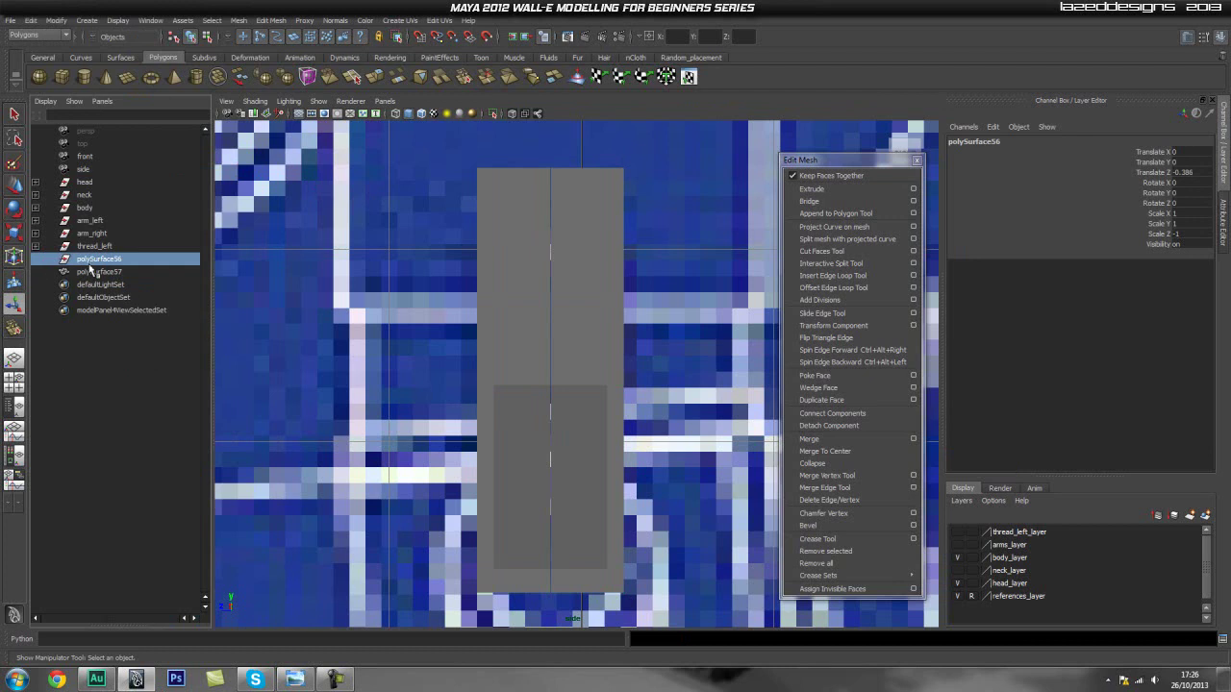
pyautogui.press('Delete')
pyautogui.click(89, 259)
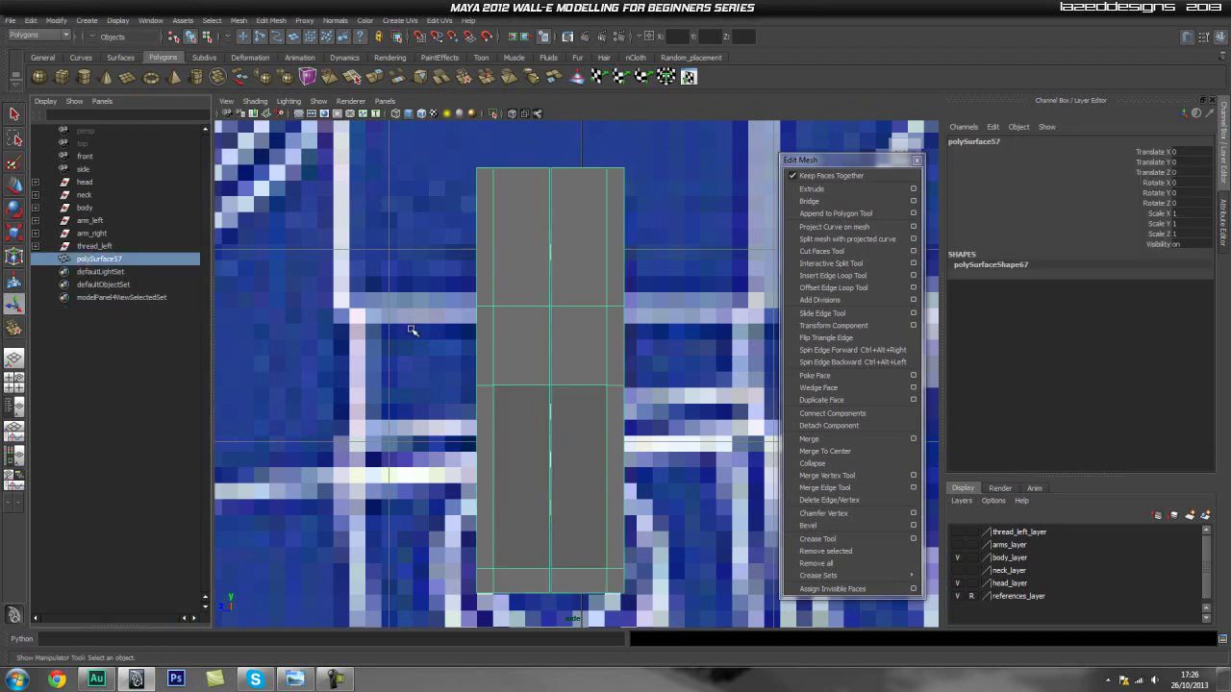
# Select all vertices along the bracket's centre seam and merge them
pyautogui.press('space')
pyautogui.rightClick(538, 231)
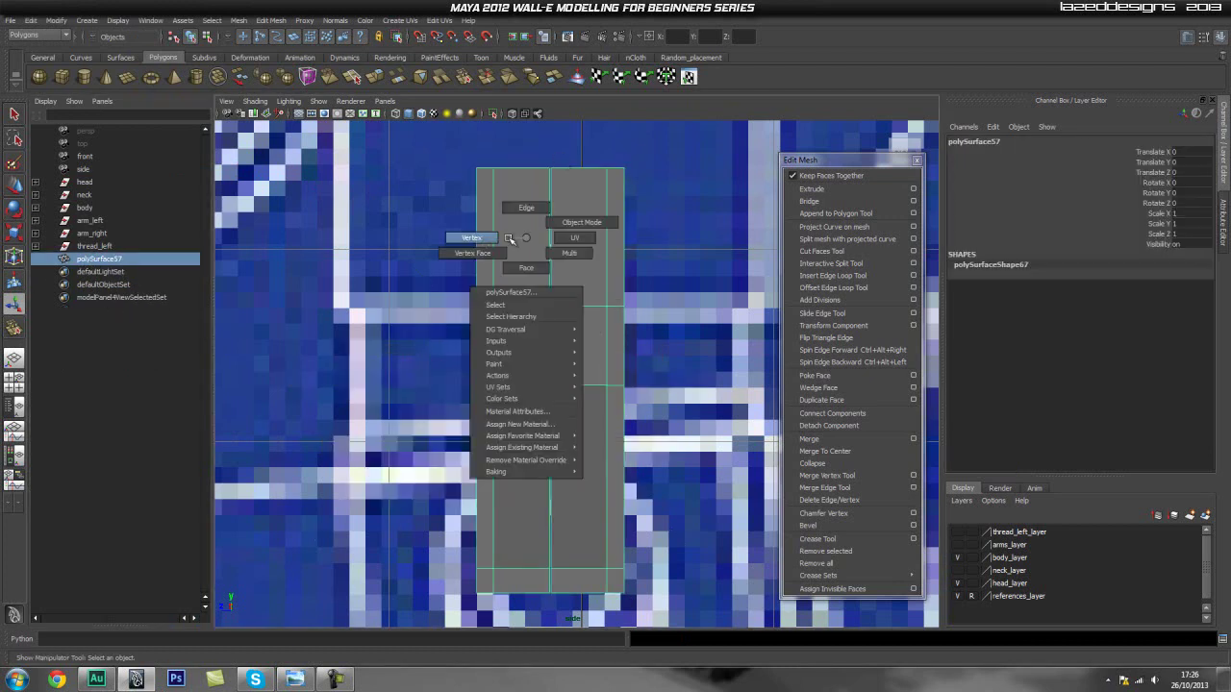
pyautogui.click(529, 159)
pyautogui.moveTo(565, 652); pyautogui.dragTo(564, 652)
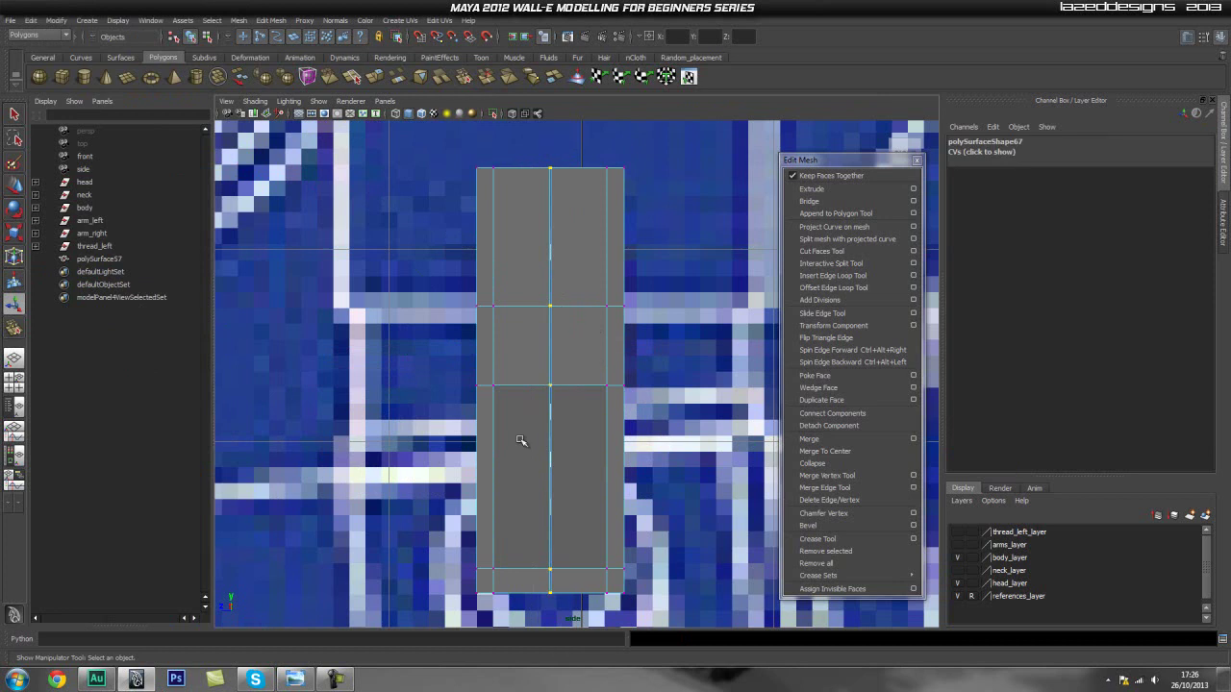
pyautogui.keyDown('shift'); pyautogui.moveTo(519, 439); pyautogui.dragTo(519, 368, button='right'); pyautogui.keyUp('shift')
pyautogui.keyDown('shift'); pyautogui.moveTo(598, 355); pyautogui.dragTo(588, 355, button='right'); pyautogui.keyUp('shift')
# Examine the combined bracket from several sides in the perspective view
pyautogui.press('space')
pyautogui.moveTo(544, 398); pyautogui.dragTo(548, 348)
pyautogui.keyDown('alt'); pyautogui.moveTo(442, 403); pyautogui.dragTo(414, 420); pyautogui.keyUp('alt')
pyautogui.keyDown('alt'); pyautogui.moveTo(413, 420); pyautogui.dragTo(637, 447, button='right'); pyautogui.keyUp('alt')
pyautogui.keyDown('alt'); pyautogui.moveTo(641, 450); pyautogui.dragTo(406, 407); pyautogui.keyUp('alt')
pyautogui.keyDown('alt'); pyautogui.moveTo(407, 407); pyautogui.dragTo(241, 476, button='right'); pyautogui.keyUp('alt')
pyautogui.keyDown('alt'); pyautogui.moveTo(241, 476); pyautogui.dragTo(498, 431); pyautogui.keyUp('alt')
pyautogui.keyDown('alt'); pyautogui.moveTo(562, 365); pyautogui.dragTo(880, 337); pyautogui.keyUp('alt')
pyautogui.keyDown('alt'); pyautogui.moveTo(884, 128); pyautogui.dragTo(635, 298, button='right'); pyautogui.keyUp('alt')
pyautogui.keyDown('alt'); pyautogui.moveTo(625, 212); pyautogui.dragTo(511, 359, button='middle'); pyautogui.keyUp('alt')
pyautogui.press('q')
pyautogui.moveTo(520, 391); pyautogui.dragTo(569, 373, button='right')
pyautogui.click(653, 390)
pyautogui.keyDown('alt'); pyautogui.moveTo(645, 452); pyautogui.dragTo(576, 455); pyautogui.keyUp('alt')
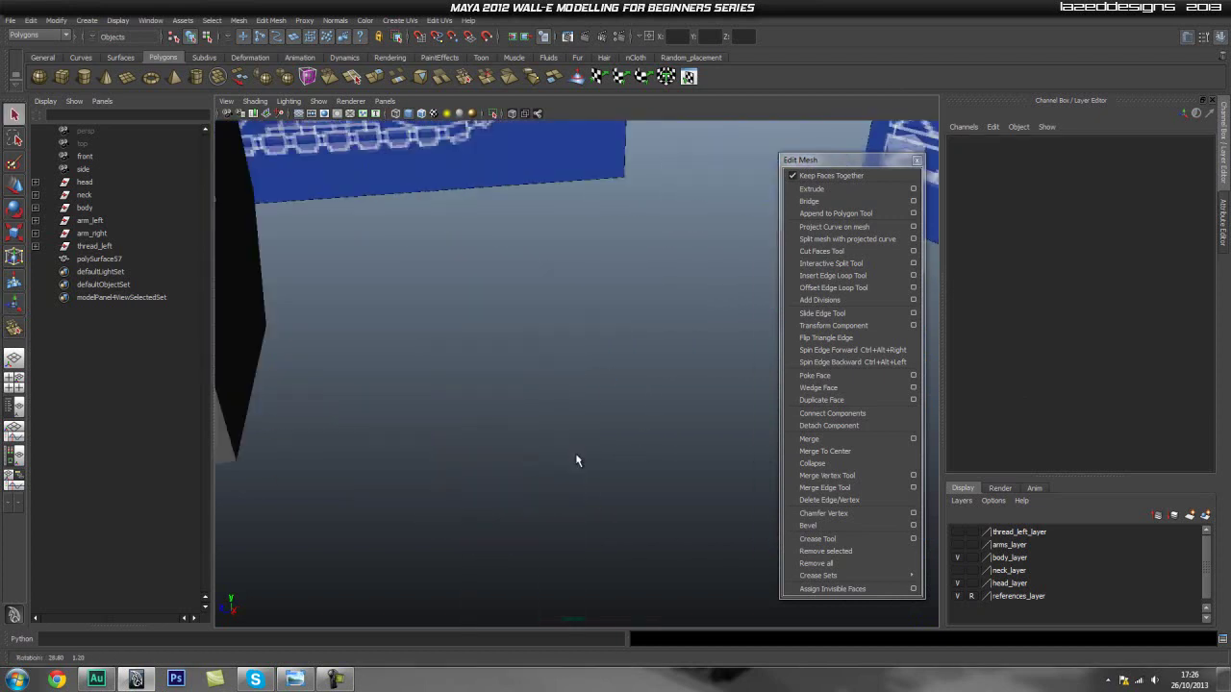
# Select the centre-seam edges running along the bracket's floor and delete them
pyautogui.keyDown('alt'); pyautogui.moveTo(349, 395); pyautogui.dragTo(426, 414); pyautogui.keyUp('alt')
pyautogui.moveTo(356, 421); pyautogui.dragTo(354, 387, button='right')
pyautogui.click(361, 405)
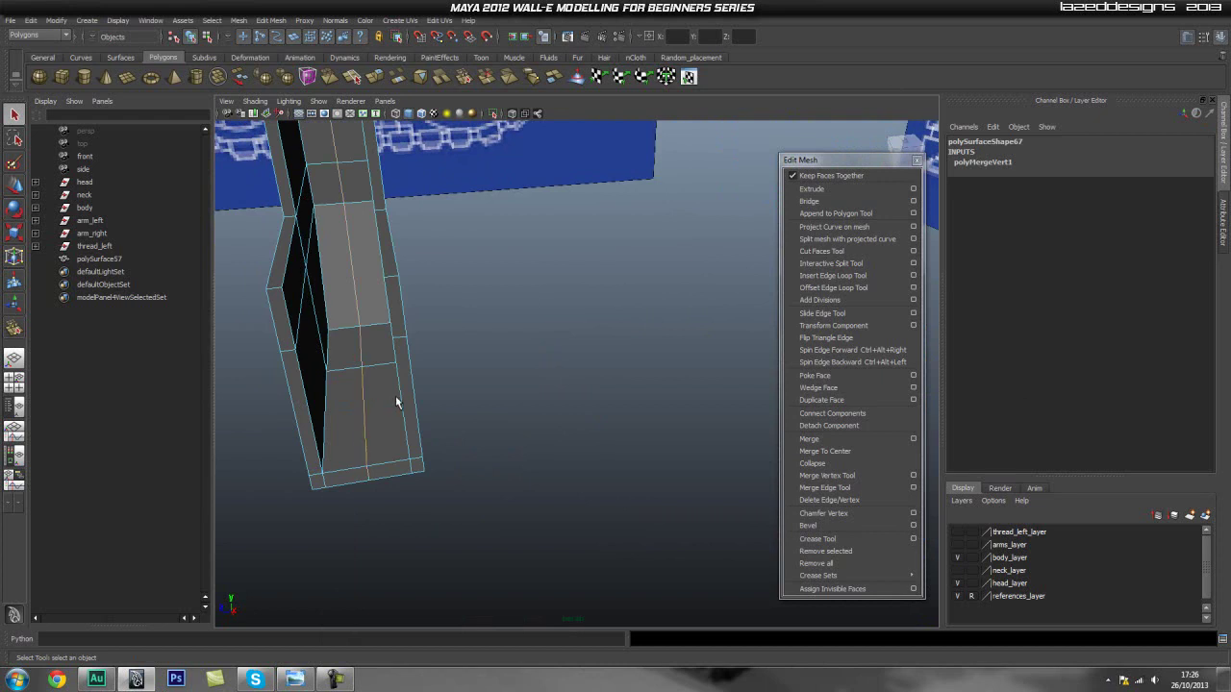
pyautogui.keyDown('shift'); pyautogui.moveTo(366, 407); pyautogui.dragTo(339, 418, button='right'); pyautogui.keyUp('shift')
pyautogui.keyDown('alt'); pyautogui.moveTo(338, 420); pyautogui.dragTo(383, 420); pyautogui.keyUp('alt')
pyautogui.press('q')
# Examine the bracket's sloped lower corner and its vertices up close against the reference image in an orthographic view
pyautogui.keyDown('alt'); pyautogui.moveTo(487, 262); pyautogui.dragTo(439, 349); pyautogui.keyUp('alt')
pyautogui.moveTo(439, 349); pyautogui.dragTo(477, 333, button='right')
pyautogui.click(452, 342)
pyautogui.keyDown('alt'); pyautogui.moveTo(454, 343); pyautogui.dragTo(564, 413); pyautogui.keyUp('alt')
pyautogui.press('space')
pyautogui.click(562, 414)
pyautogui.scroll(5, 554, 434)
pyautogui.keyDown('alt'); pyautogui.moveTo(529, 438); pyautogui.dragTo(553, 395, button='middle'); pyautogui.keyUp('alt')
pyautogui.scroll(4, 464, 414)
pyautogui.moveTo(537, 396); pyautogui.dragTo(468, 392, button='right')
pyautogui.click(511, 114)
pyautogui.keyDown('alt'); pyautogui.moveTo(527, 405); pyautogui.dragTo(521, 372, button='middle'); pyautogui.keyUp('alt')
pyautogui.keyDown('alt'); pyautogui.moveTo(432, 397); pyautogui.dragTo(601, 402, button='right'); pyautogui.keyUp('alt')
pyautogui.click(511, 115)
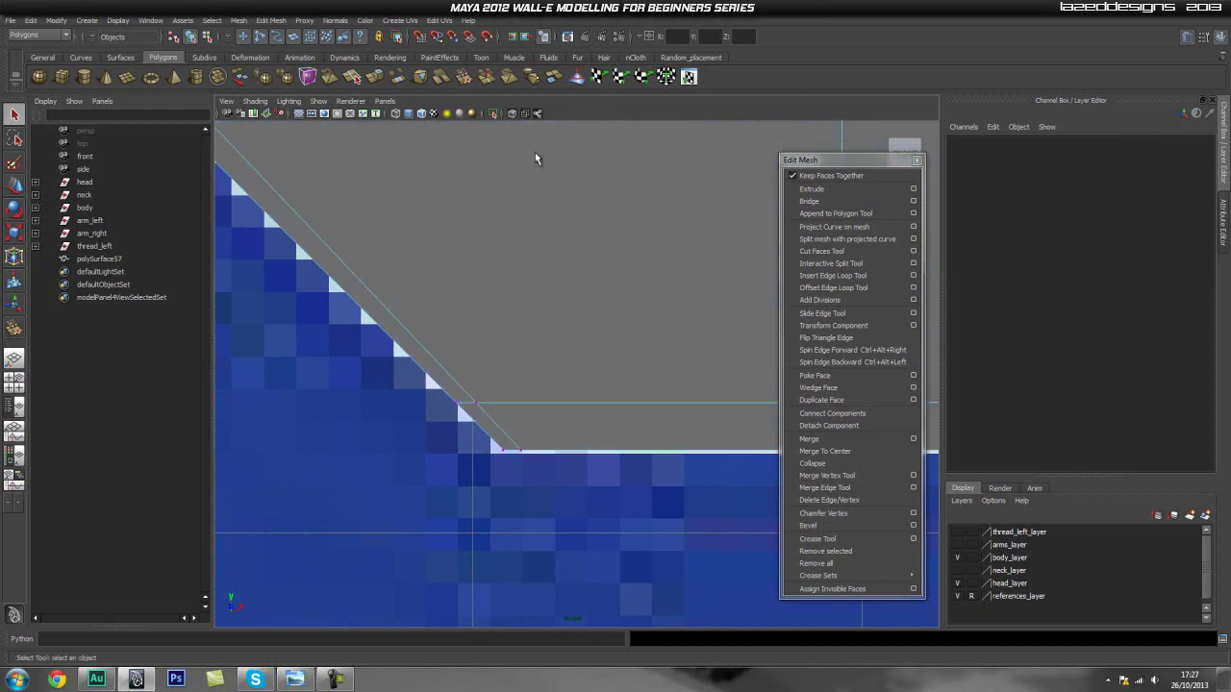
pyautogui.press('space')
pyautogui.moveTo(520, 328); pyautogui.dragTo(557, 317)
pyautogui.keyDown('alt'); pyautogui.moveTo(297, 329); pyautogui.dragTo(387, 333, button='middle'); pyautogui.keyUp('alt')
pyautogui.scroll(-8, 361, 366)
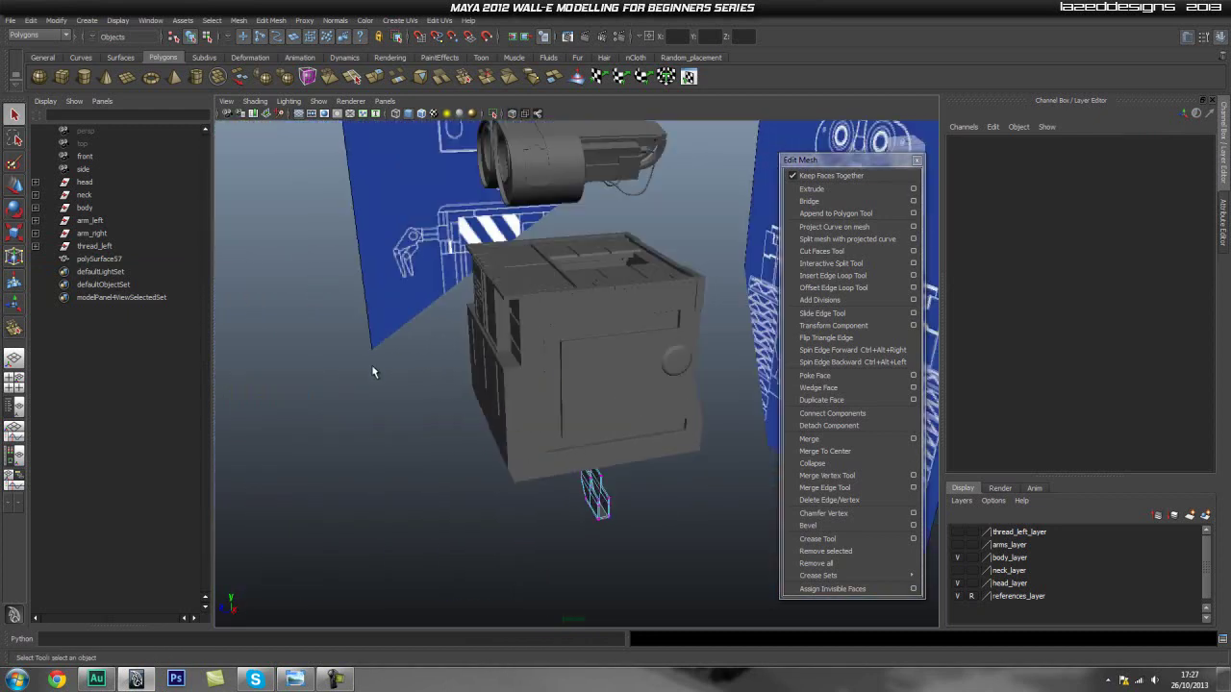
# Delete the leftover centre edges that divide the bracket's outer end wall
pyautogui.keyDown('alt'); pyautogui.moveTo(690, 391); pyautogui.dragTo(760, 423, button='right'); pyautogui.keyUp('alt')
pyautogui.keyDown('alt'); pyautogui.moveTo(625, 567); pyautogui.dragTo(563, 394, button='middle'); pyautogui.keyUp('alt')
pyautogui.keyDown('alt'); pyautogui.moveTo(562, 394); pyautogui.dragTo(615, 404, button='right'); pyautogui.keyUp('alt')
pyautogui.keyDown('alt'); pyautogui.moveTo(616, 404); pyautogui.dragTo(514, 322, button='middle'); pyautogui.keyUp('alt')
pyautogui.keyDown('alt'); pyautogui.moveTo(514, 322); pyautogui.dragTo(477, 330); pyautogui.keyUp('alt')
pyautogui.keyDown('alt'); pyautogui.moveTo(459, 285); pyautogui.dragTo(500, 223, button='right'); pyautogui.keyUp('alt')
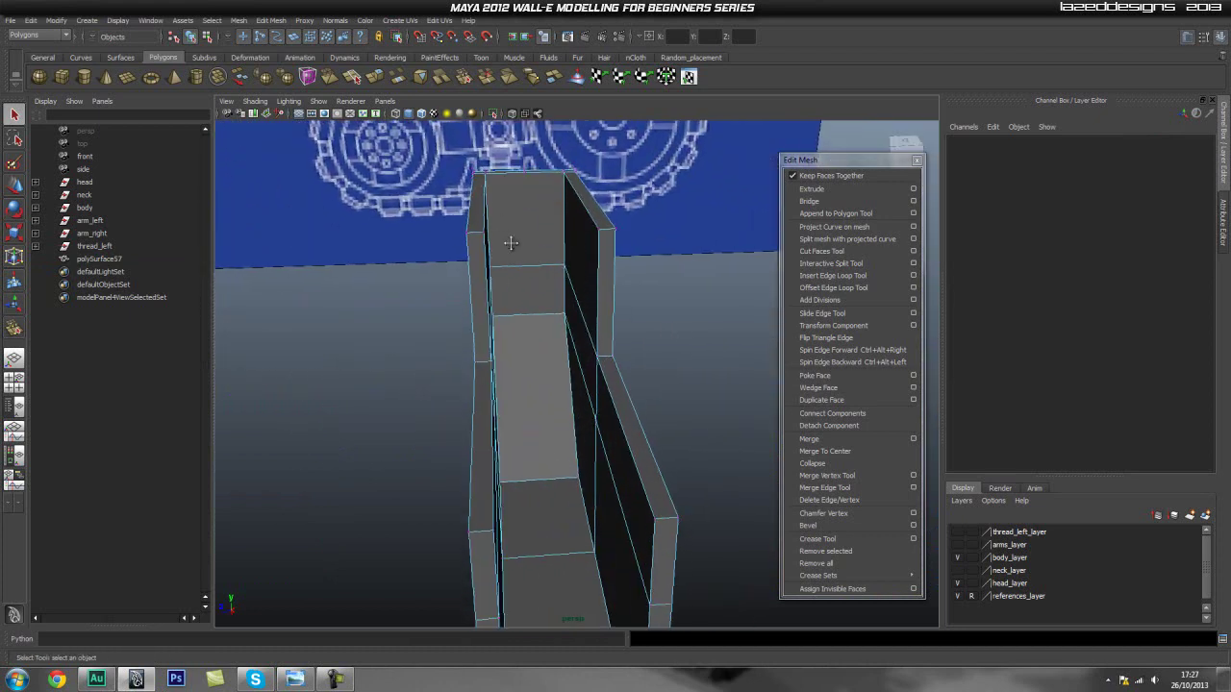
pyautogui.keyDown('alt'); pyautogui.moveTo(500, 223); pyautogui.dragTo(542, 364, button='middle'); pyautogui.keyUp('alt')
pyautogui.moveTo(549, 282); pyautogui.dragTo(546, 312, button='right')
pyautogui.click(546, 280)
pyautogui.press('f')
pyautogui.keyDown('alt'); pyautogui.moveTo(546, 280); pyautogui.dragTo(673, 302); pyautogui.keyUp('alt')
pyautogui.keyDown('alt'); pyautogui.moveTo(673, 302); pyautogui.dragTo(557, 317, button='right'); pyautogui.keyUp('alt')
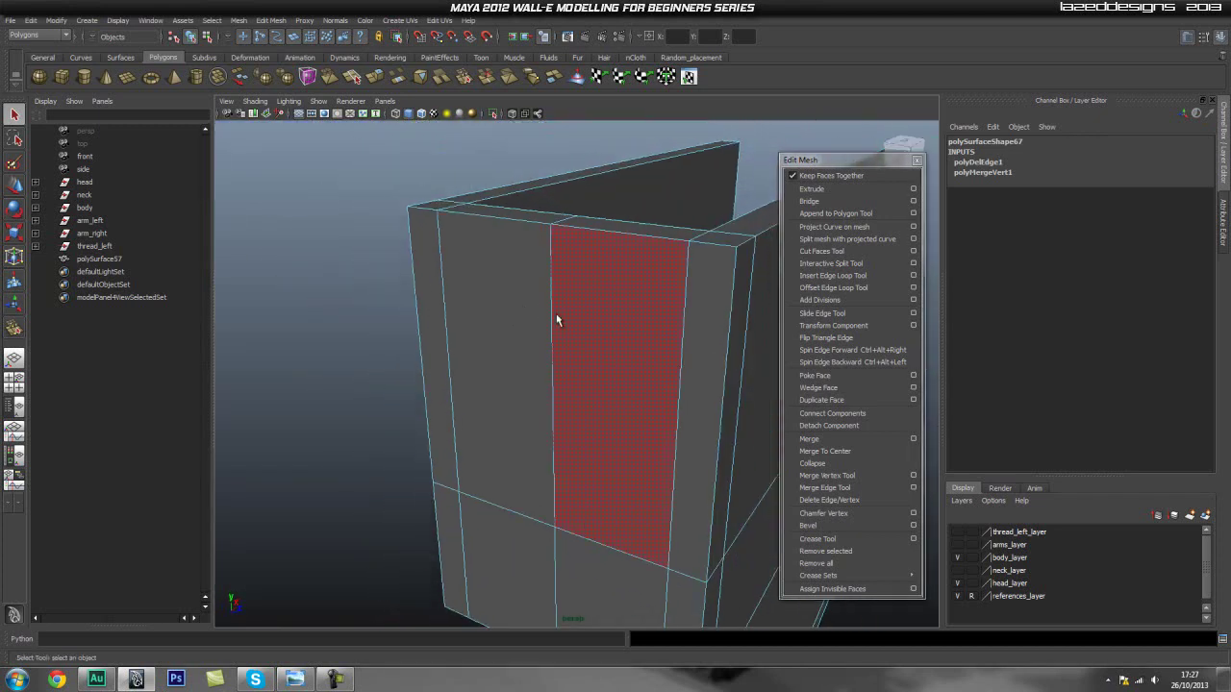
pyautogui.keyDown('shift'); pyautogui.moveTo(601, 351); pyautogui.dragTo(558, 368, button='right'); pyautogui.keyUp('shift')
pyautogui.scroll(-3, 610, 365)
pyautogui.keyDown('alt'); pyautogui.moveTo(610, 365); pyautogui.dragTo(369, 380); pyautogui.keyUp('alt')
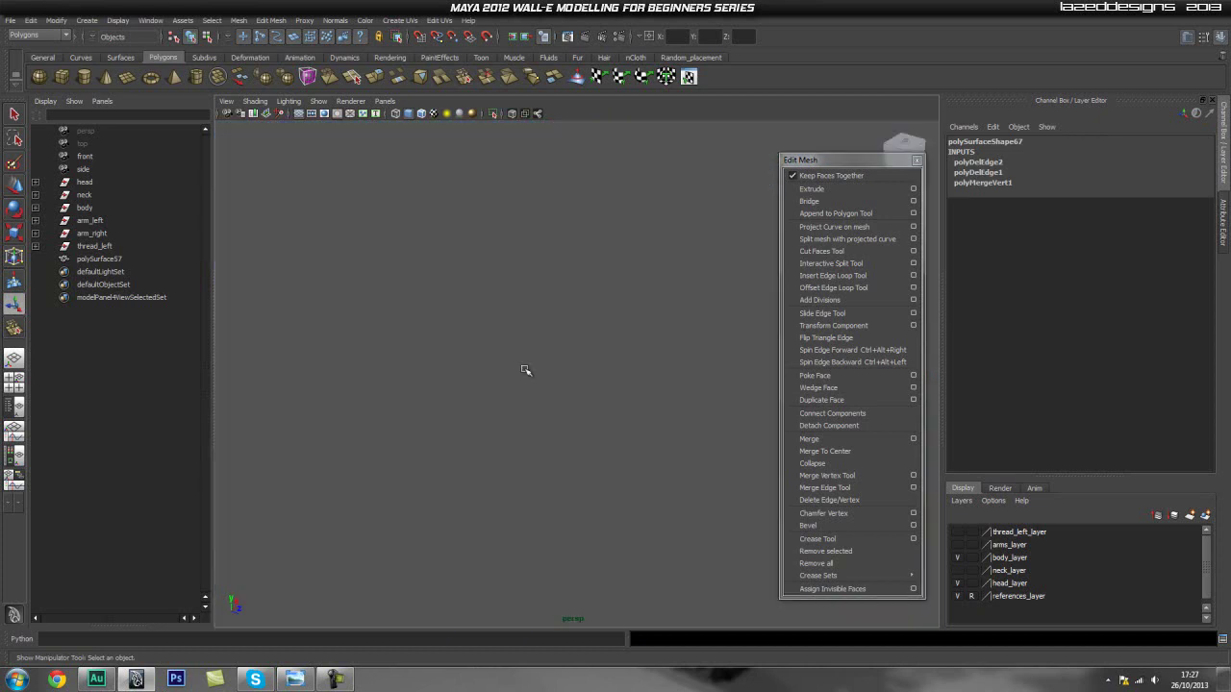
# Switch to object mode, select the bracket mesh and isolate it in the perspective view
pyautogui.keyDown('alt'); pyautogui.moveTo(554, 334); pyautogui.dragTo(583, 352); pyautogui.keyUp('alt')
pyautogui.press('q')
pyautogui.moveTo(586, 365); pyautogui.dragTo(636, 348, button='right')
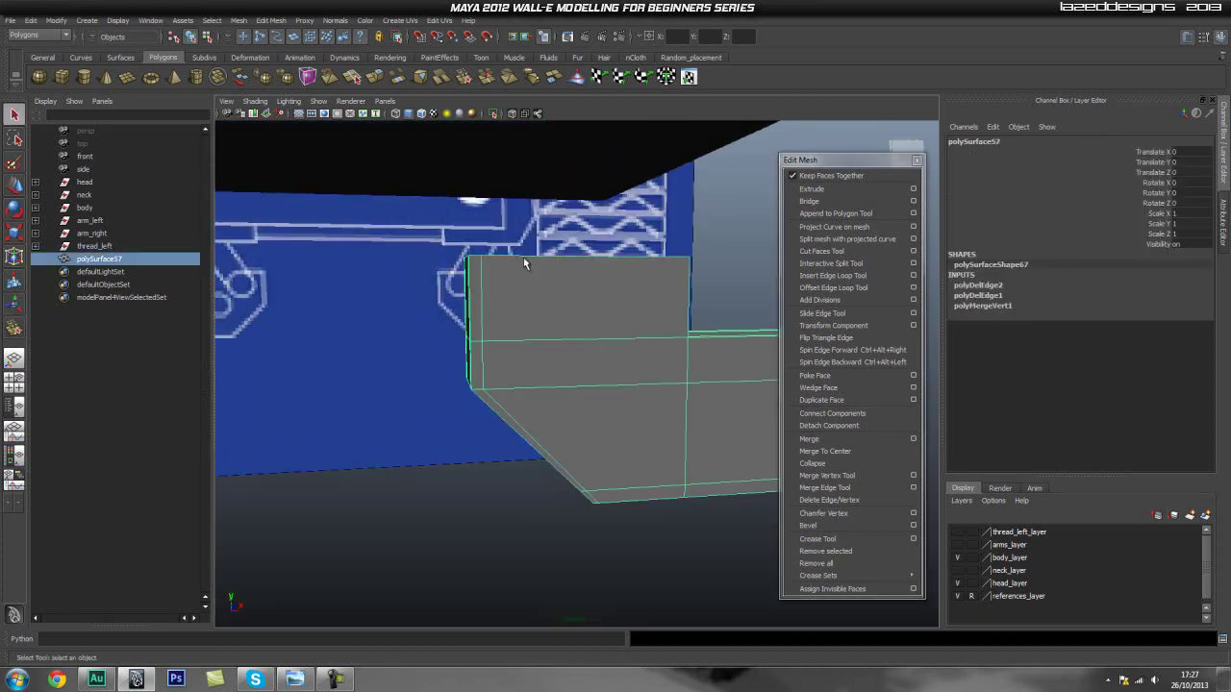
pyautogui.click(492, 114)
pyautogui.click(492, 113)
pyautogui.click(493, 113)
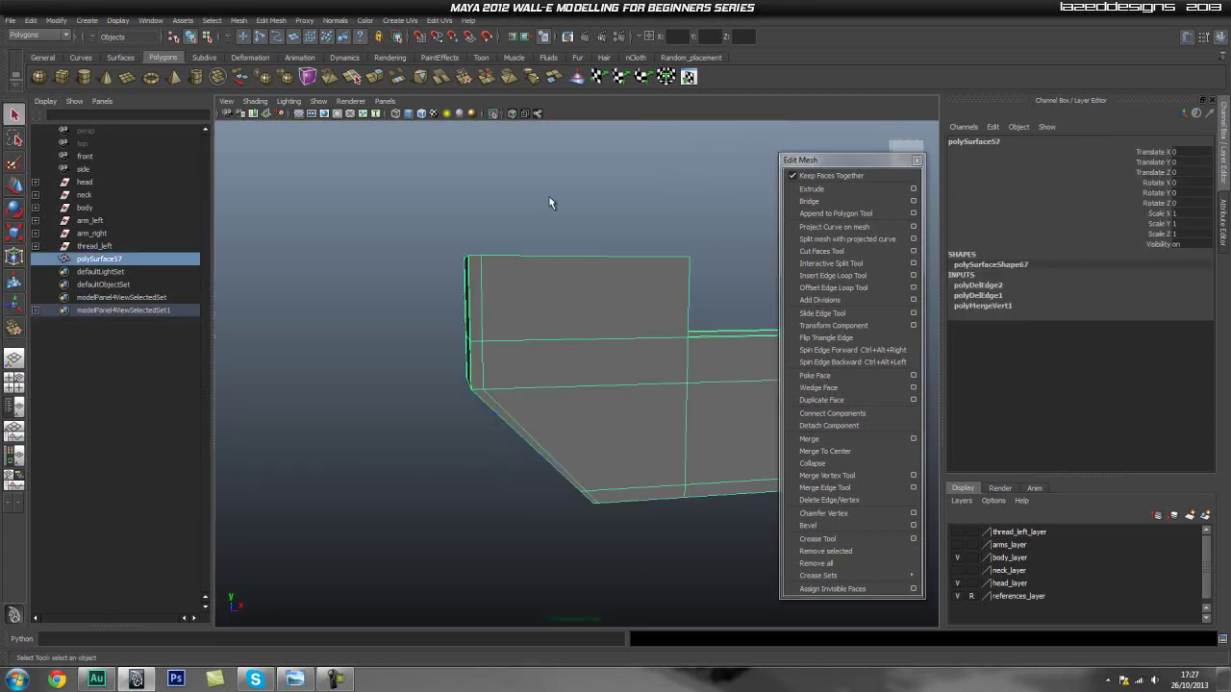
# Run Cleanup on the bracket to select faces with more than 4 sides, and check the mesh for any
pyautogui.click(239, 20)
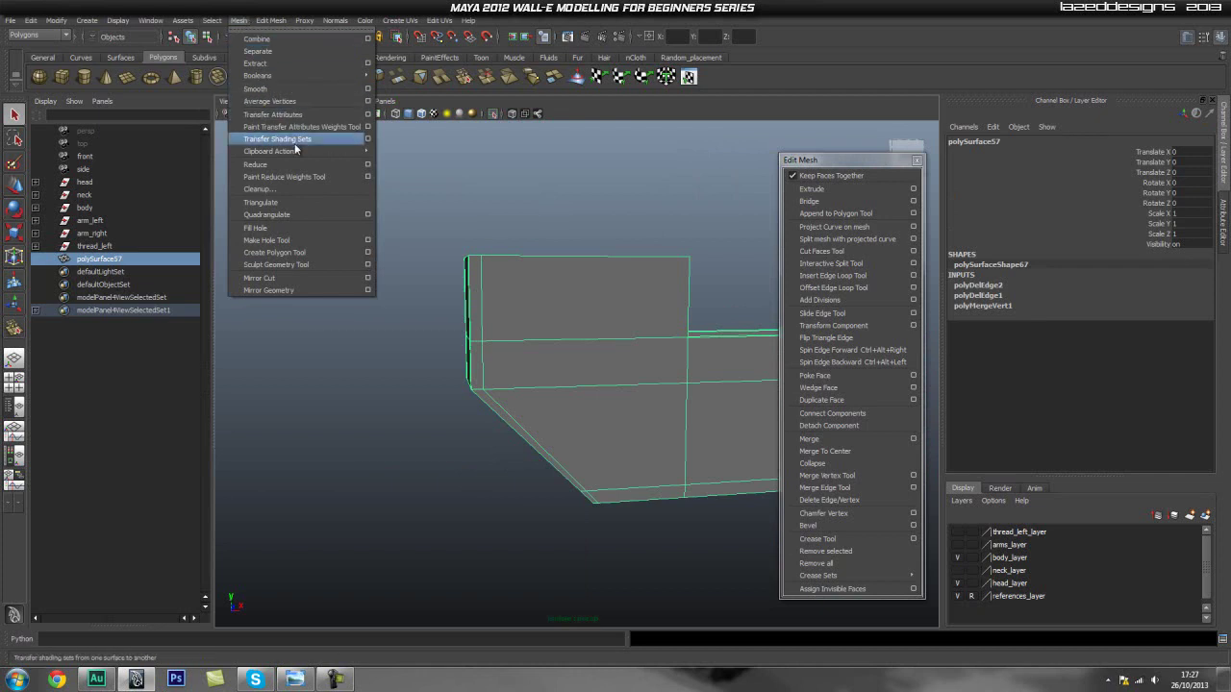
pyautogui.click(260, 189)
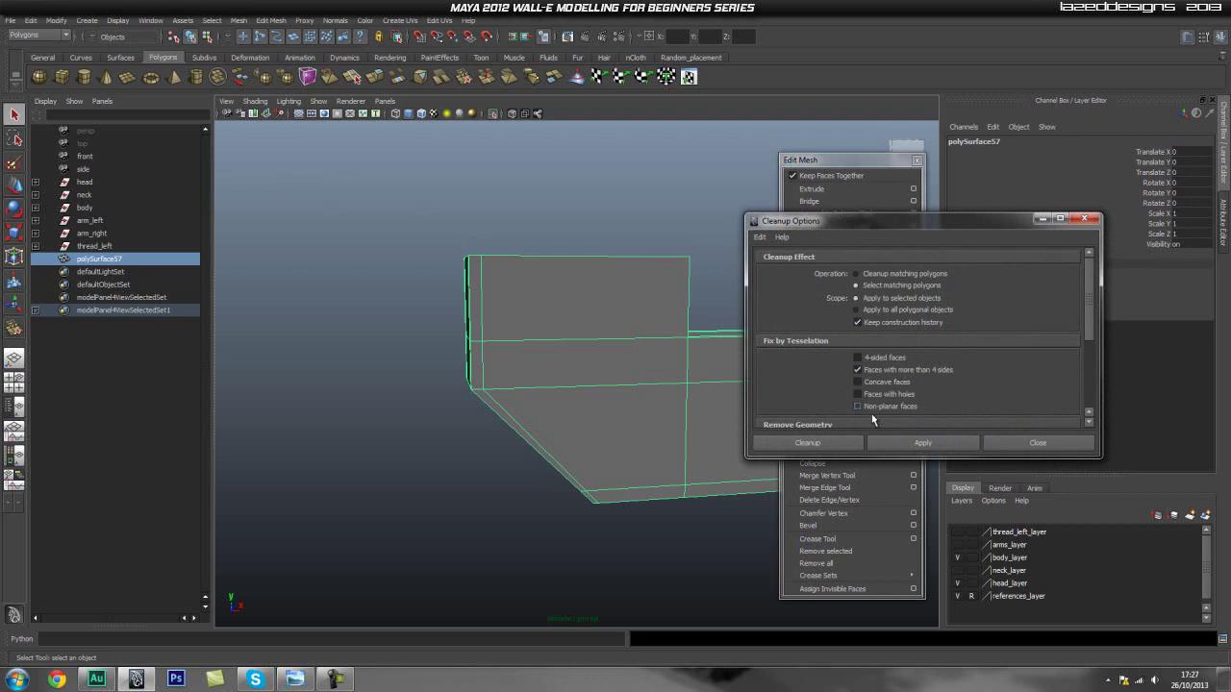
pyautogui.click(808, 444)
pyautogui.moveTo(615, 471)
pyautogui.keyDown('alt'); pyautogui.mouseDown()
pyautogui.moveTo(641, 458)
pyautogui.moveTo(636, 473)
pyautogui.mouseUp(); pyautogui.keyUp('alt')
pyautogui.keyDown('alt'); pyautogui.moveTo(418, 520); pyautogui.dragTo(593, 519); pyautogui.keyUp('alt')
pyautogui.keyDown('alt'); pyautogui.moveTo(593, 519); pyautogui.dragTo(538, 461, button='middle'); pyautogui.keyUp('alt')
pyautogui.keyDown('alt'); pyautogui.moveTo(538, 461); pyautogui.dragTo(593, 459, button='right'); pyautogui.keyUp('alt')
pyautogui.keyDown('alt'); pyautogui.moveTo(593, 465); pyautogui.dragTo(615, 439); pyautogui.keyUp('alt')
# Preview the bracket smoothed, then return it to the unsmoothed display
pyautogui.click(583, 453)
pyautogui.keyDown('alt'); pyautogui.moveTo(583, 453); pyautogui.dragTo(471, 457, button='right'); pyautogui.keyUp('alt')
pyautogui.keyDown('alt'); pyautogui.moveTo(471, 457); pyautogui.dragTo(594, 476); pyautogui.keyUp('alt')
pyautogui.press('3')
pyautogui.press('1')
pyautogui.keyDown('alt'); pyautogui.moveTo(625, 411); pyautogui.dragTo(535, 467, button='middle'); pyautogui.keyUp('alt')
pyautogui.keyDown('alt'); pyautogui.moveTo(534, 466); pyautogui.dragTo(577, 451); pyautogui.keyUp('alt')
# Insert supporting edge loops close to the bracket's outer vertical corner and just below its top rim
pyautogui.click(842, 263)
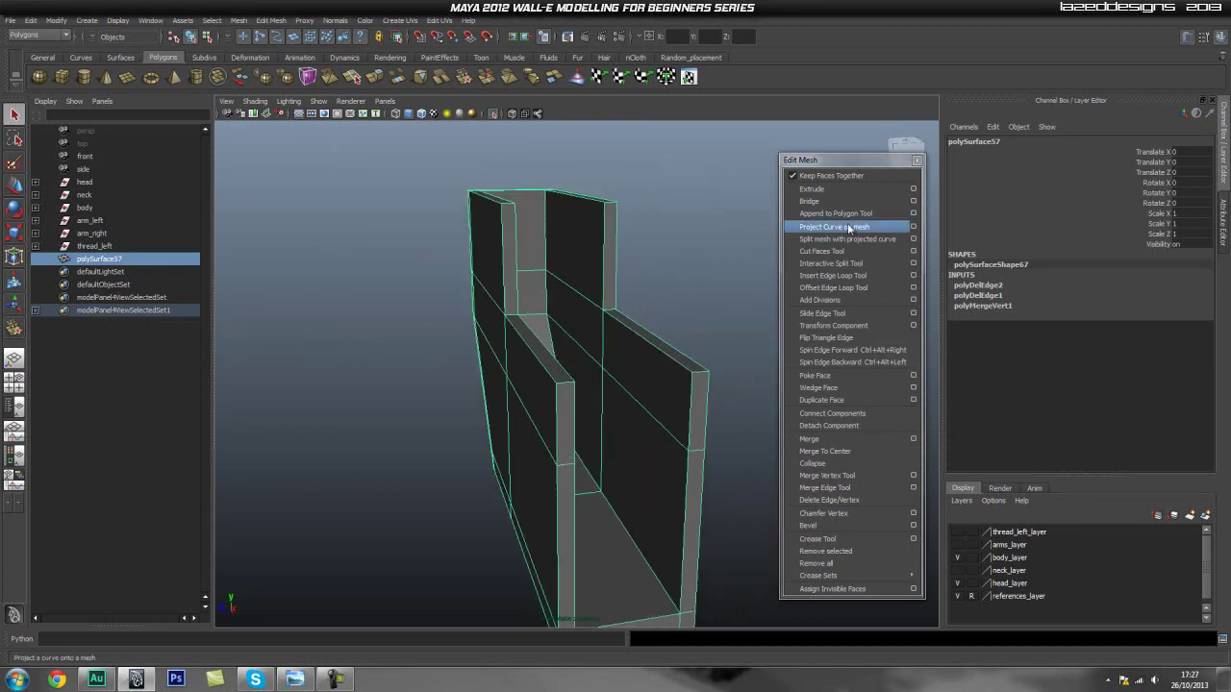
pyautogui.click(838, 277)
pyautogui.keyDown('alt'); pyautogui.moveTo(385, 308); pyautogui.dragTo(347, 299); pyautogui.keyUp('alt')
pyautogui.keyDown('alt'); pyautogui.moveTo(347, 299); pyautogui.dragTo(484, 313, button='right'); pyautogui.keyUp('alt')
pyautogui.keyDown('alt'); pyautogui.moveTo(322, 293); pyautogui.dragTo(533, 368, button='middle'); pyautogui.keyUp('alt')
pyautogui.keyDown('alt'); pyautogui.moveTo(395, 365); pyautogui.dragTo(443, 379, button='right'); pyautogui.keyUp('alt')
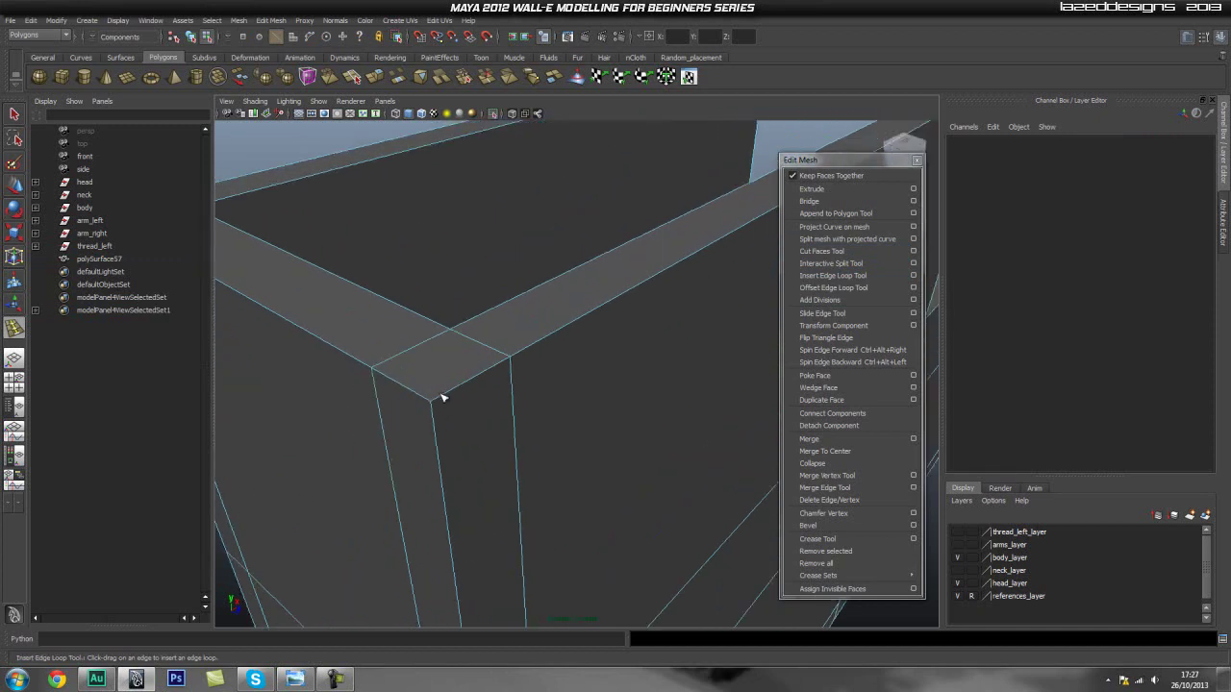
pyautogui.moveTo(442, 397); pyautogui.dragTo(435, 402)
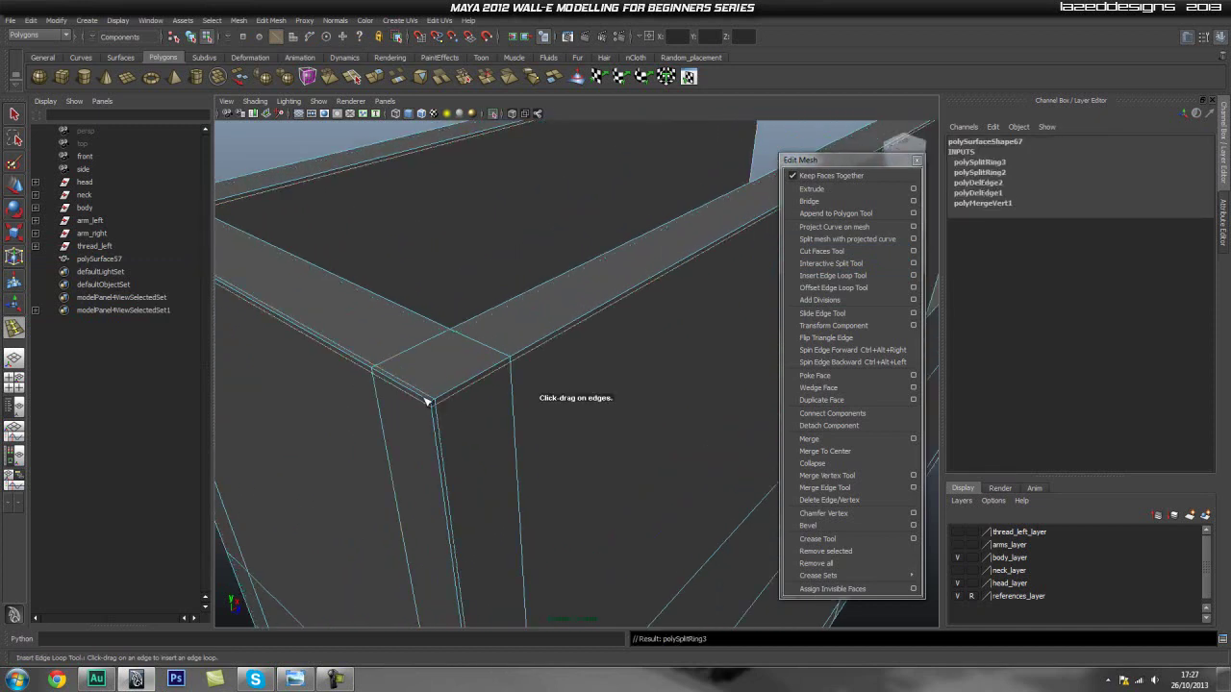
# Insert supporting edge loops beside the rim's inner corners and along both faces of the end wall
pyautogui.keyDown('alt'); pyautogui.moveTo(430, 402); pyautogui.dragTo(415, 457); pyautogui.keyUp('alt')
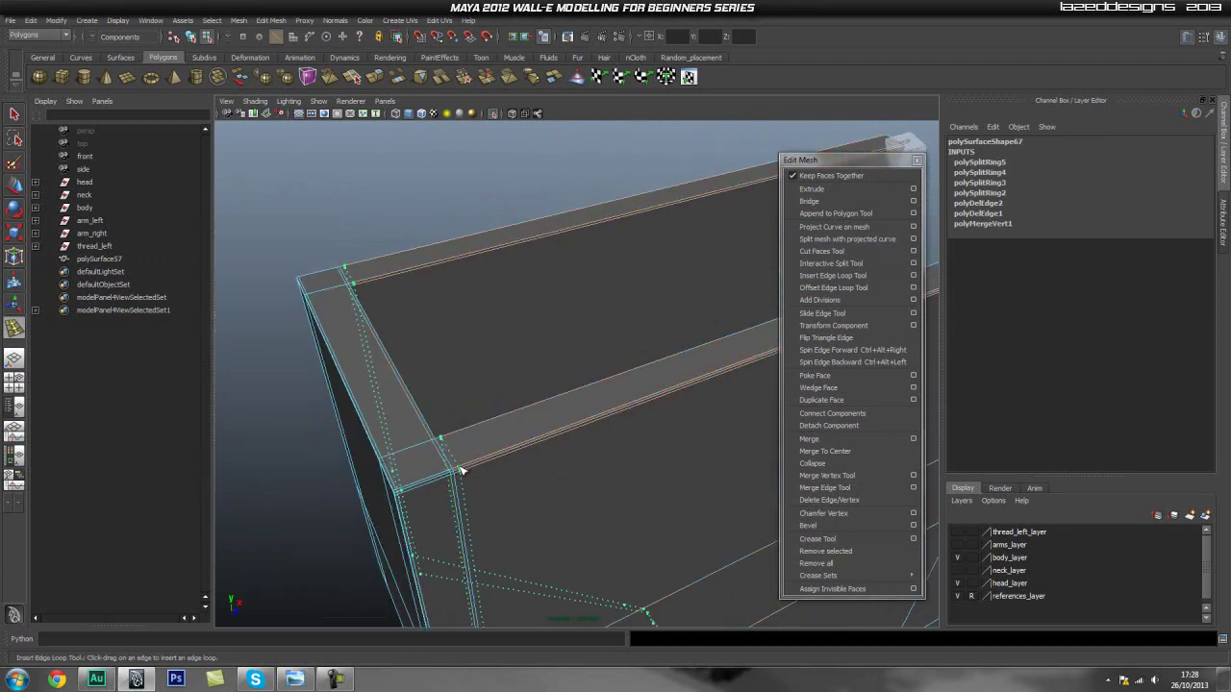
pyautogui.keyDown('alt'); pyautogui.moveTo(532, 436); pyautogui.dragTo(430, 488); pyautogui.keyUp('alt')
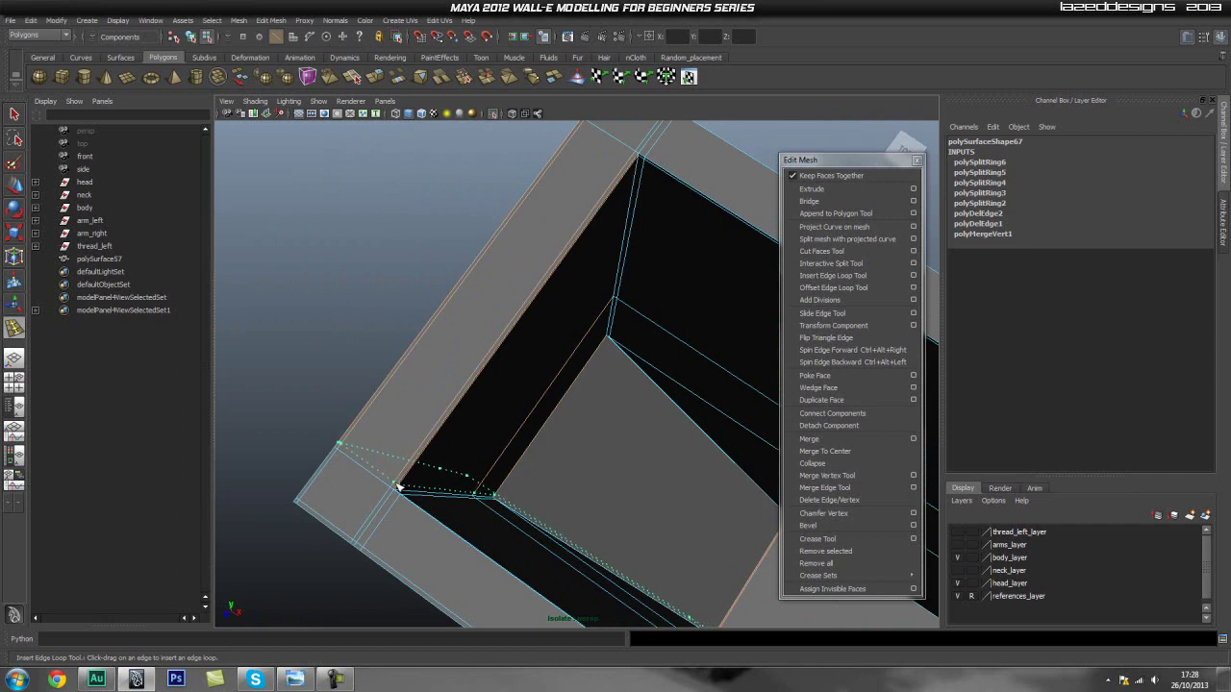
pyautogui.keyDown('alt'); pyautogui.moveTo(526, 333); pyautogui.dragTo(543, 361, button='middle'); pyautogui.keyUp('alt')
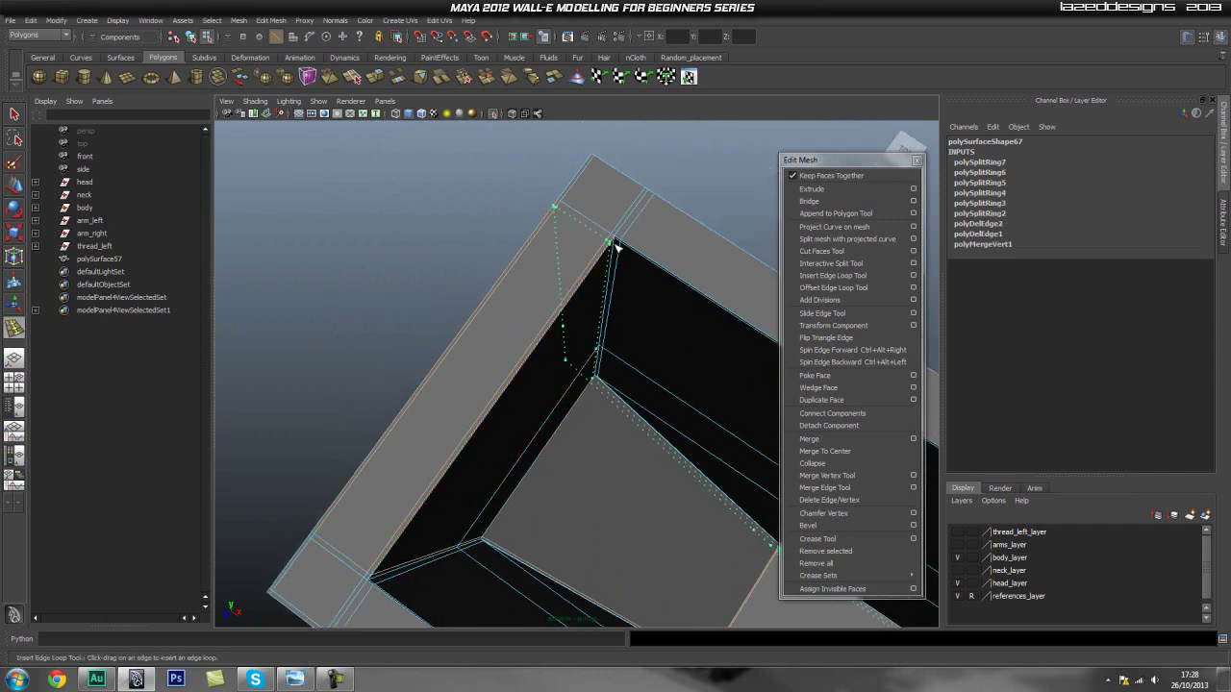
pyautogui.keyDown('alt'); pyautogui.moveTo(607, 352); pyautogui.dragTo(648, 395); pyautogui.keyUp('alt')
pyautogui.keyDown('alt'); pyautogui.moveTo(642, 332); pyautogui.dragTo(561, 470, button='middle'); pyautogui.keyUp('alt')
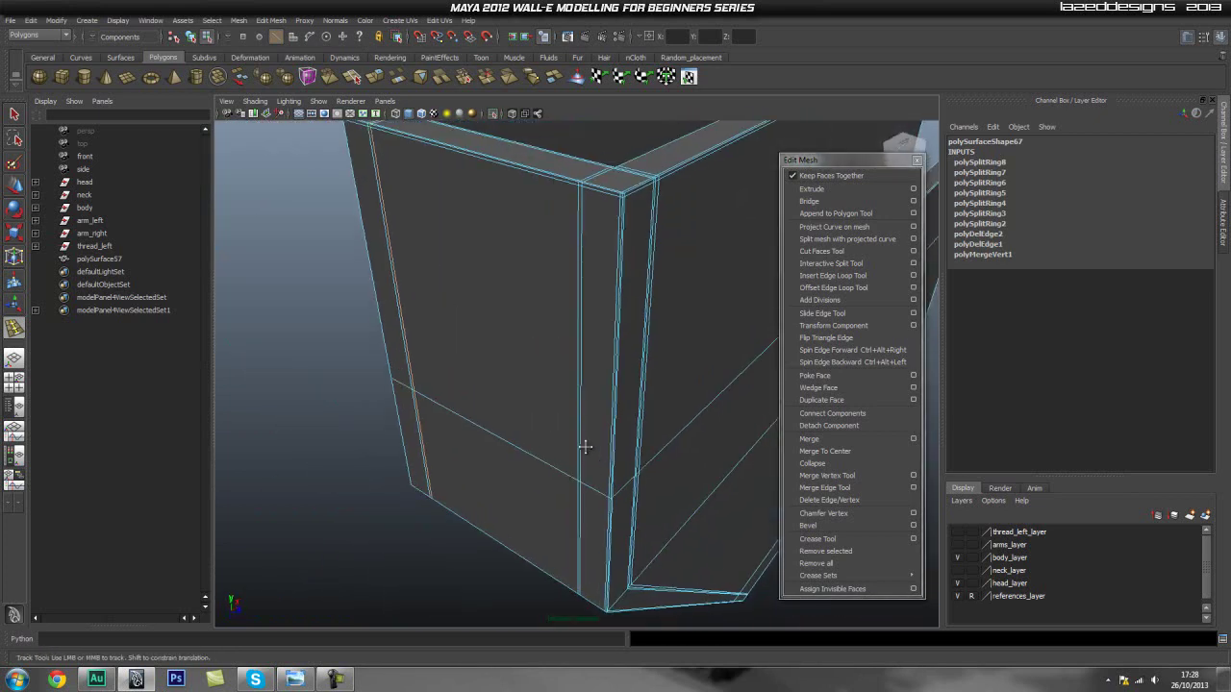
# Insert supporting edge loops where the end wall meets the sloped underside and at both ends of the slope
pyautogui.keyDown('alt'); pyautogui.moveTo(593, 465); pyautogui.dragTo(638, 442); pyautogui.keyUp('alt')
pyautogui.scroll(3, 596, 452)
pyautogui.keyDown('alt'); pyautogui.moveTo(562, 478); pyautogui.dragTo(555, 379, button='middle'); pyautogui.keyUp('alt')
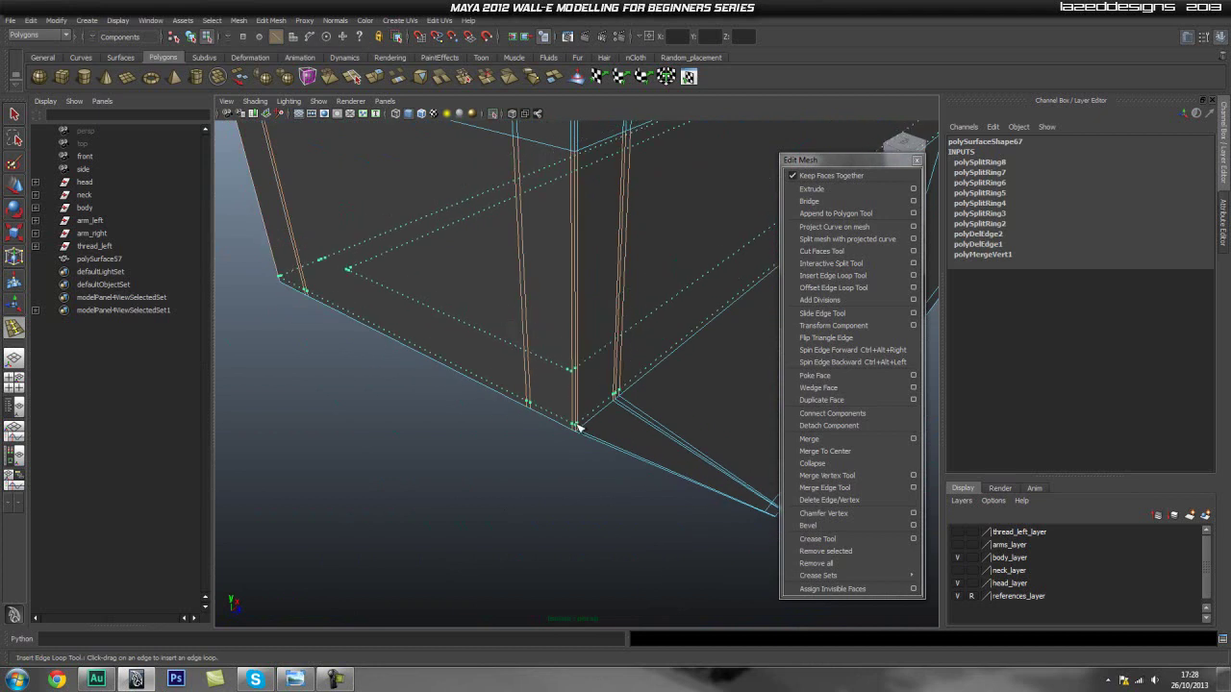
pyautogui.keyDown('alt'); pyautogui.moveTo(577, 431); pyautogui.dragTo(546, 327); pyautogui.keyUp('alt')
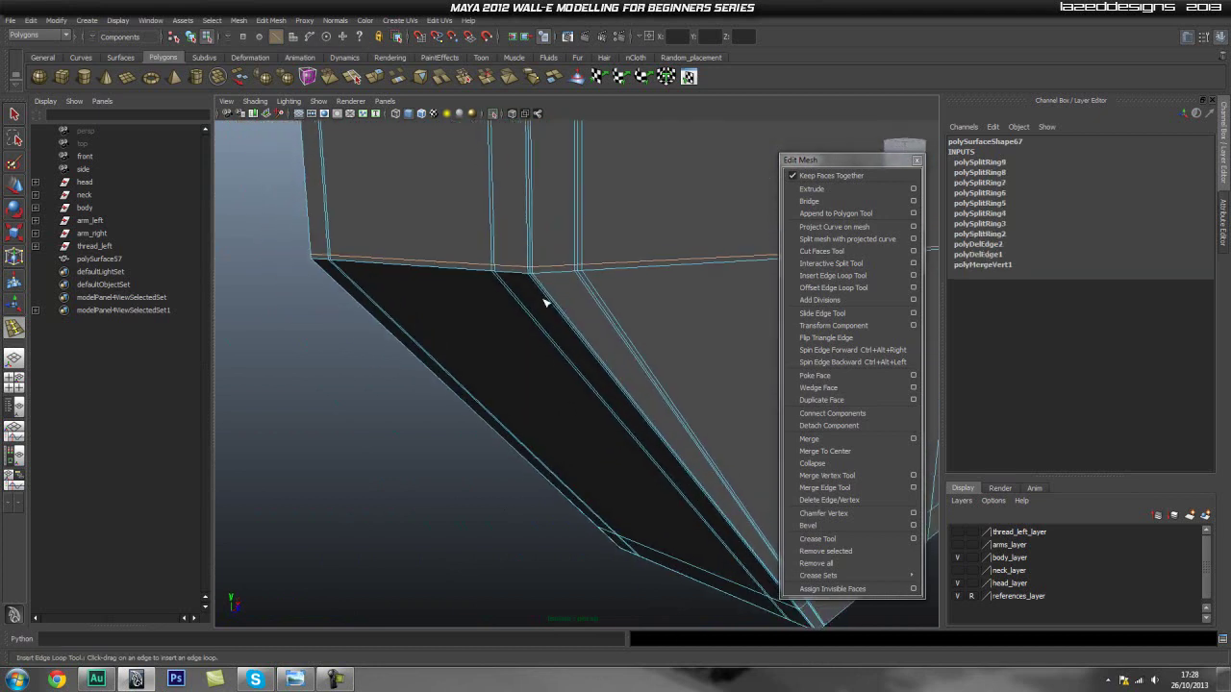
pyautogui.keyDown('alt'); pyautogui.moveTo(604, 369); pyautogui.dragTo(527, 270); pyautogui.keyUp('alt')
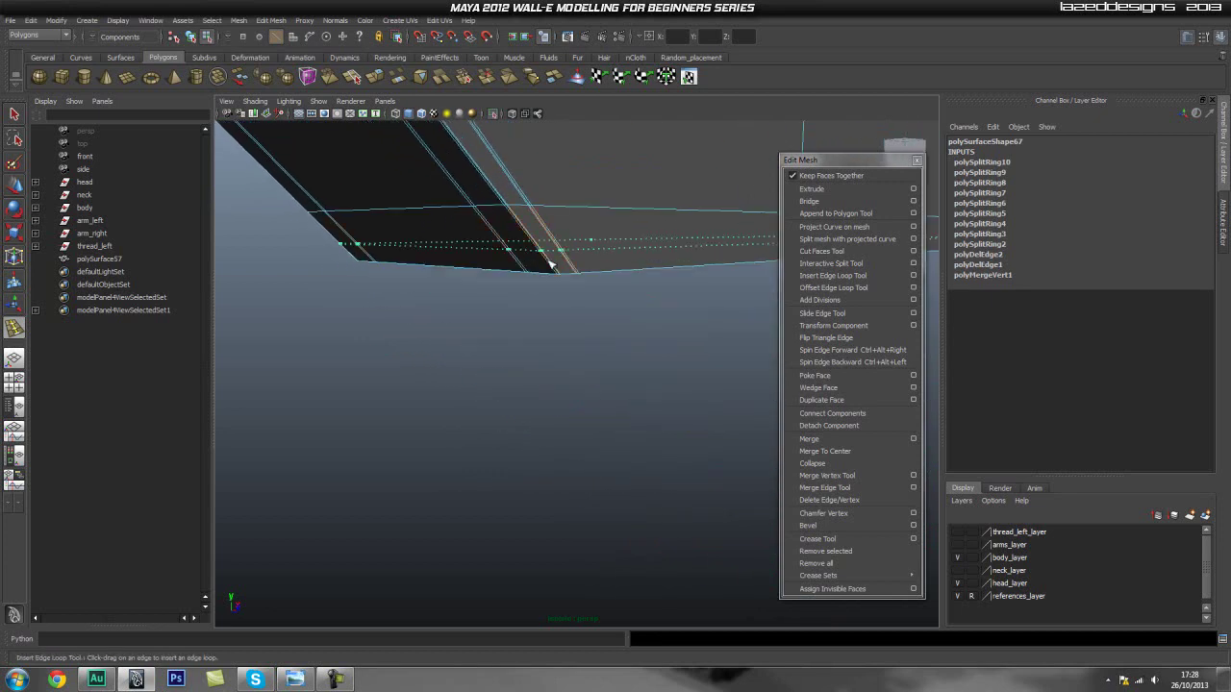
# Insert a supporting edge loop beside the bracket's opposite outer vertical corner
pyautogui.keyDown('alt'); pyautogui.moveTo(510, 220); pyautogui.dragTo(654, 372); pyautogui.keyUp('alt')
pyautogui.keyDown('alt'); pyautogui.moveTo(655, 373); pyautogui.dragTo(500, 342, button='right'); pyautogui.keyUp('alt')
pyautogui.keyDown('alt'); pyautogui.moveTo(500, 342); pyautogui.dragTo(546, 398, button='middle'); pyautogui.keyUp('alt')
pyautogui.keyDown('alt'); pyautogui.moveTo(546, 398); pyautogui.dragTo(670, 391); pyautogui.keyUp('alt')
pyautogui.keyDown('alt'); pyautogui.moveTo(670, 390); pyautogui.dragTo(690, 386, button='right'); pyautogui.keyUp('alt')
pyautogui.keyDown('alt'); pyautogui.moveTo(689, 385); pyautogui.dragTo(667, 426); pyautogui.keyUp('alt')
pyautogui.keyDown('alt'); pyautogui.moveTo(667, 426); pyautogui.dragTo(617, 390, button='middle'); pyautogui.keyUp('alt')
pyautogui.keyDown('alt'); pyautogui.moveTo(617, 390); pyautogui.dragTo(629, 388, button='right'); pyautogui.keyUp('alt')
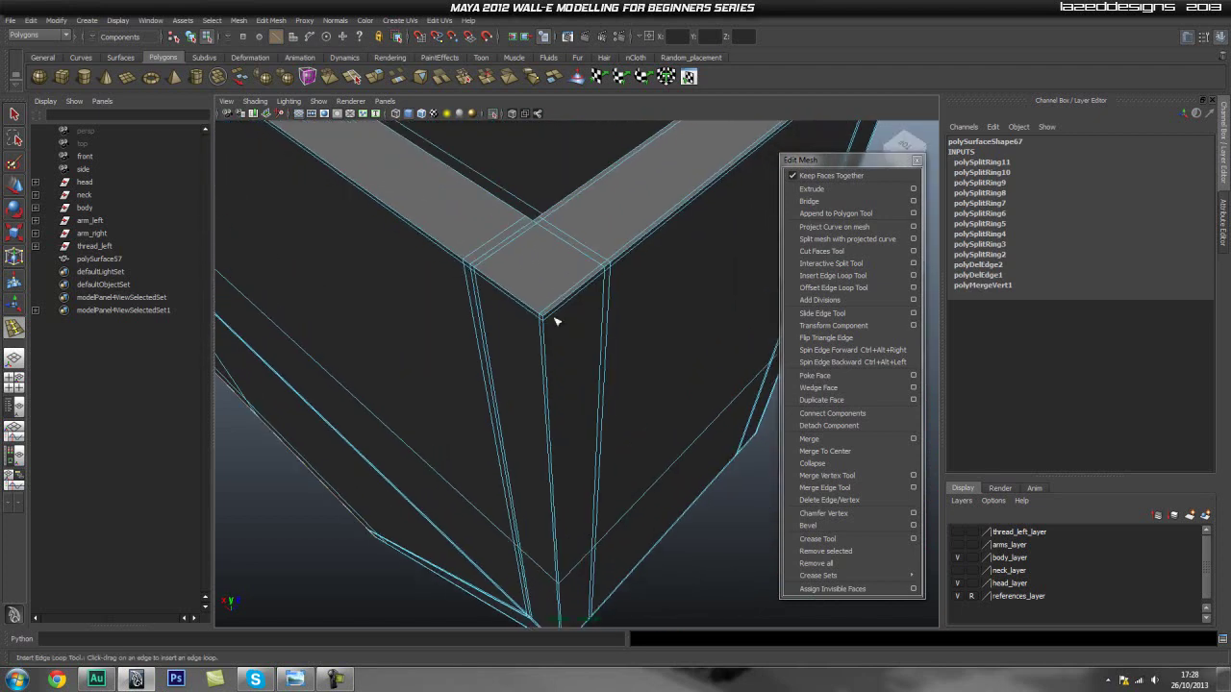
pyautogui.moveTo(547, 319); pyautogui.dragTo(545, 317)
# Insert supporting edge loops along the side wall's upper end edge and at the step to the lower rim
pyautogui.keyDown('alt'); pyautogui.moveTo(545, 317); pyautogui.dragTo(327, 338); pyautogui.keyUp('alt')
pyautogui.keyDown('alt'); pyautogui.moveTo(327, 339); pyautogui.dragTo(513, 321, button='middle'); pyautogui.keyUp('alt')
pyautogui.keyDown('alt'); pyautogui.moveTo(513, 321); pyautogui.dragTo(514, 359, button='right'); pyautogui.keyUp('alt')
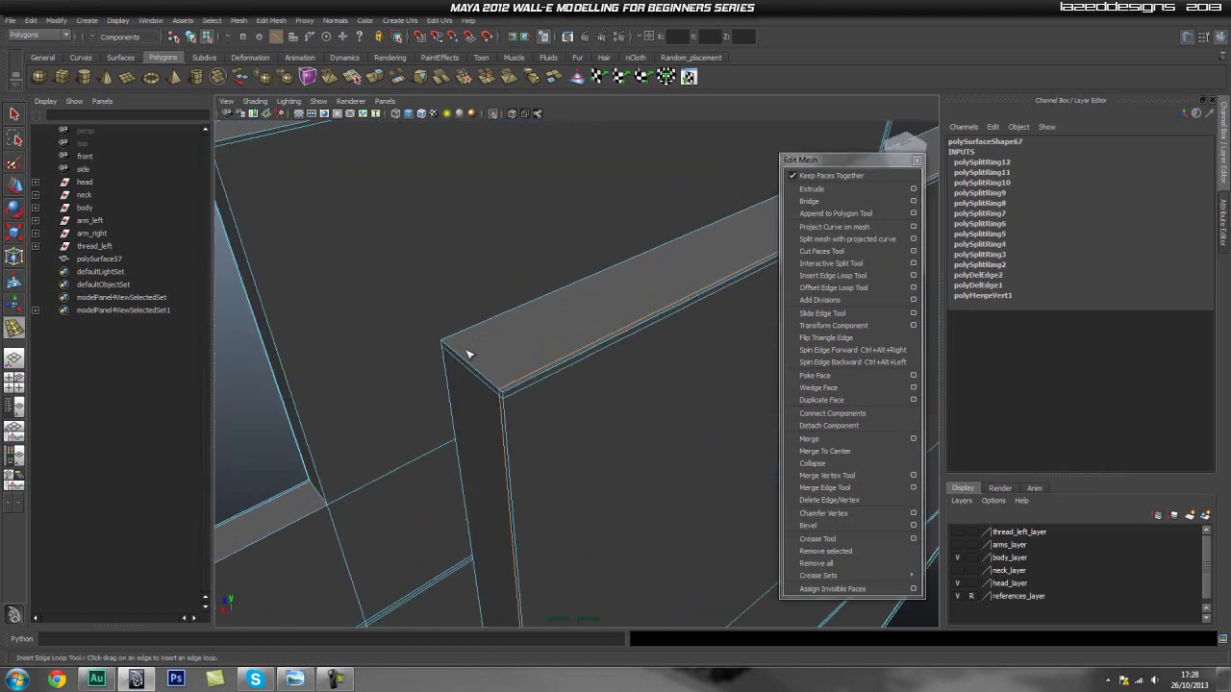
pyautogui.keyDown('alt'); pyautogui.moveTo(502, 444); pyautogui.dragTo(568, 383); pyautogui.keyUp('alt')
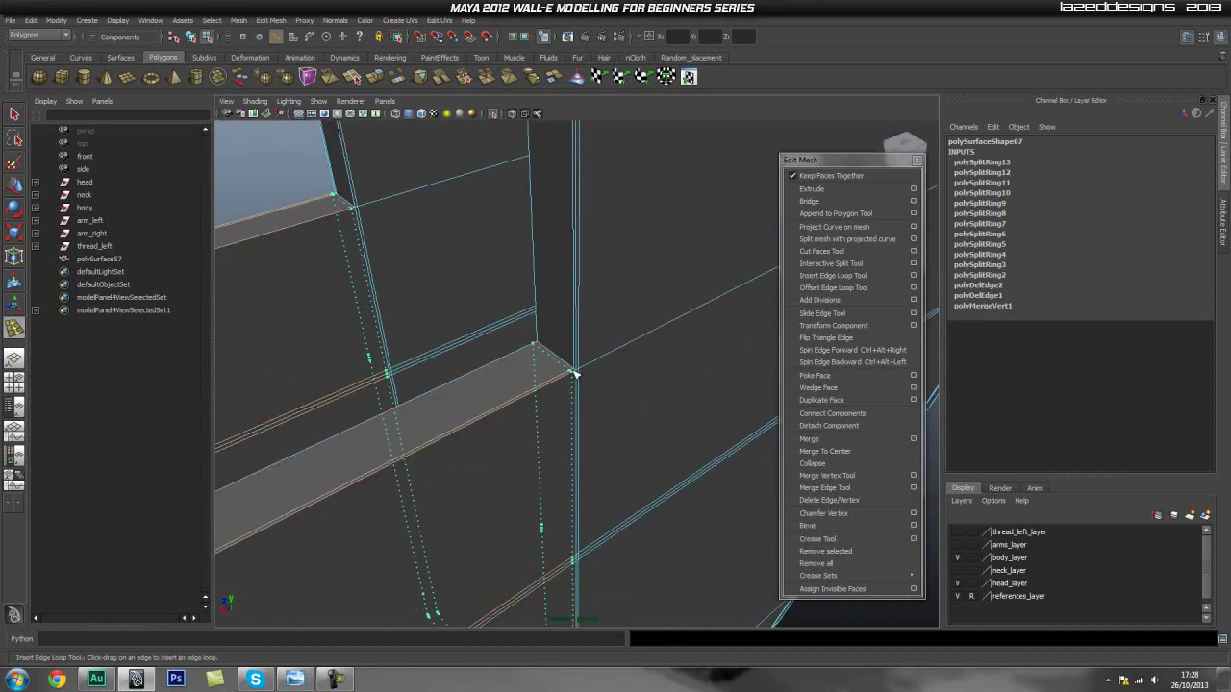
pyautogui.keyDown('alt'); pyautogui.moveTo(577, 373); pyautogui.dragTo(719, 360); pyautogui.keyUp('alt')
pyautogui.click(544, 324)
# Insert the remaining supporting edge loops around the bracket's open end and across its floor
pyautogui.keyDown('alt'); pyautogui.moveTo(609, 340); pyautogui.dragTo(356, 285); pyautogui.keyUp('alt')
pyautogui.keyDown('alt'); pyautogui.moveTo(357, 285); pyautogui.dragTo(559, 300, button='middle'); pyautogui.keyUp('alt')
pyautogui.scroll(2, 429, 312)
pyautogui.keyDown('alt'); pyautogui.moveTo(429, 313); pyautogui.dragTo(476, 313, button='middle'); pyautogui.keyUp('alt')
pyautogui.scroll(1, 500, 317)
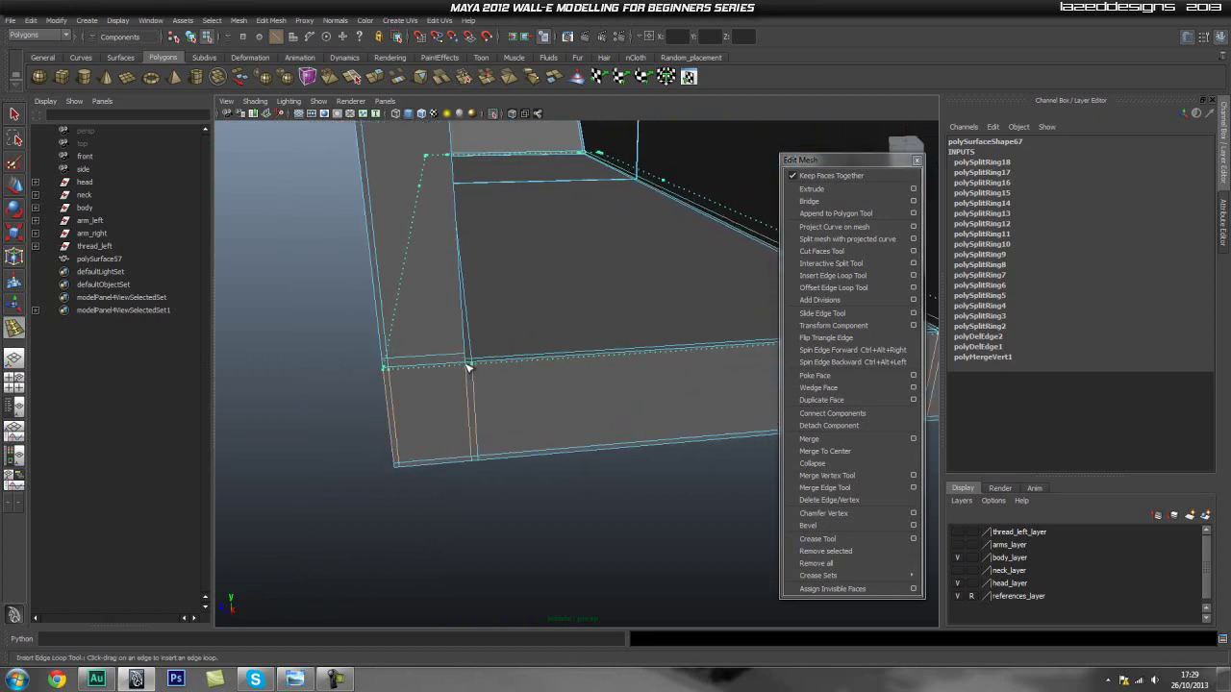
pyautogui.keyDown('alt'); pyautogui.moveTo(464, 368); pyautogui.dragTo(537, 364); pyautogui.keyUp('alt')
# Preview the bracket smoothed in object mode, examine its corners from several sides and return to the unsmoothed display
pyautogui.moveTo(622, 240); pyautogui.dragTo(636, 220, button='right')
pyautogui.click(615, 318)
pyautogui.press('3')
pyautogui.click(577, 453)
pyautogui.scroll(-4, 542, 328)
pyautogui.keyDown('alt'); pyautogui.moveTo(541, 332); pyautogui.dragTo(437, 426); pyautogui.keyUp('alt')
pyautogui.keyDown('alt'); pyautogui.moveTo(436, 426); pyautogui.dragTo(673, 480, button='right'); pyautogui.keyUp('alt')
pyautogui.keyDown('alt'); pyautogui.moveTo(495, 485); pyautogui.dragTo(541, 404, button='middle'); pyautogui.keyUp('alt')
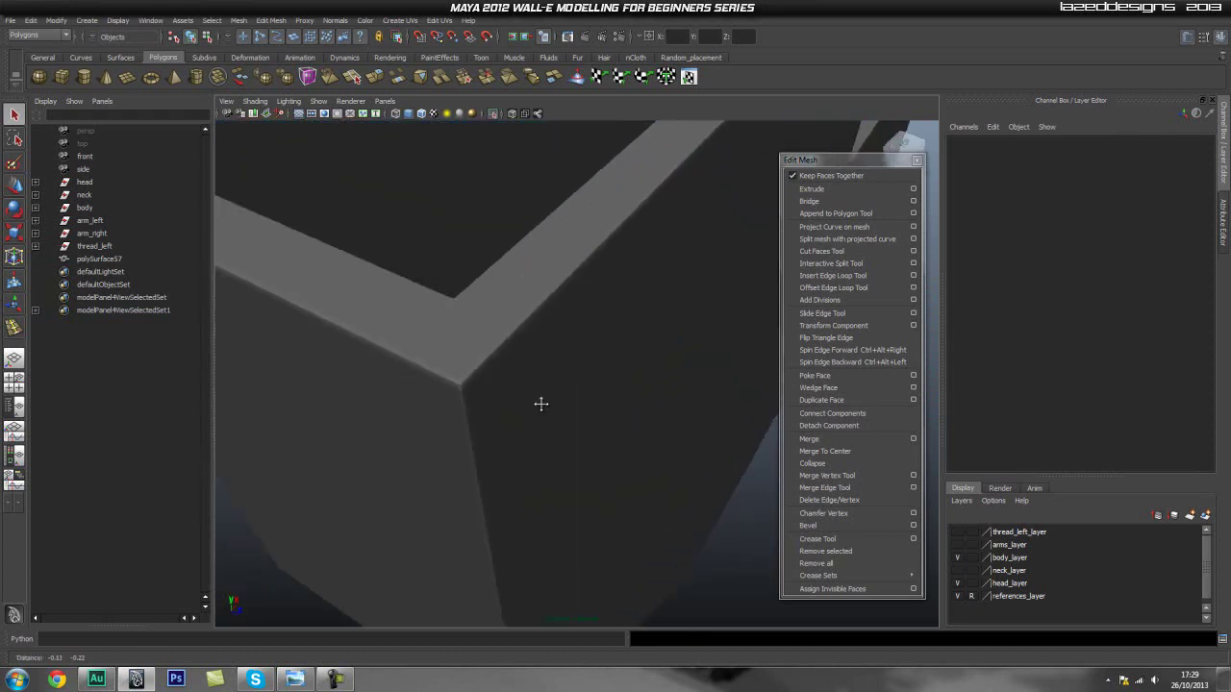
pyautogui.keyDown('alt'); pyautogui.moveTo(541, 404); pyautogui.dragTo(478, 420, button='right'); pyautogui.keyUp('alt')
pyautogui.keyDown('alt'); pyautogui.moveTo(478, 420); pyautogui.dragTo(711, 385); pyautogui.keyUp('alt')
pyautogui.keyDown('alt'); pyautogui.moveTo(615, 380); pyautogui.dragTo(410, 363, button='right'); pyautogui.keyUp('alt')
pyautogui.keyDown('alt'); pyautogui.moveTo(410, 363); pyautogui.dragTo(602, 414); pyautogui.keyUp('alt')
pyautogui.keyDown('alt'); pyautogui.moveTo(602, 414); pyautogui.dragTo(480, 428, button='right'); pyautogui.keyUp('alt')
pyautogui.click(634, 417)
pyautogui.press('1')
# Insert an edge loop along the centre of the bracket's floor and another across its lower side walls
pyautogui.keyDown('alt'); pyautogui.moveTo(603, 481); pyautogui.dragTo(592, 430, button='middle'); pyautogui.keyUp('alt')
pyautogui.moveTo(592, 429)
pyautogui.keyDown('alt'); pyautogui.mouseDown()
pyautogui.moveTo(602, 483)
pyautogui.moveTo(692, 448)
pyautogui.moveTo(586, 440)
pyautogui.mouseUp(); pyautogui.keyUp('alt')
pyautogui.keyDown('alt'); pyautogui.moveTo(585, 439); pyautogui.dragTo(583, 361, button='middle'); pyautogui.keyUp('alt')
pyautogui.keyDown('alt'); pyautogui.moveTo(583, 361); pyautogui.dragTo(664, 394); pyautogui.keyUp('alt')
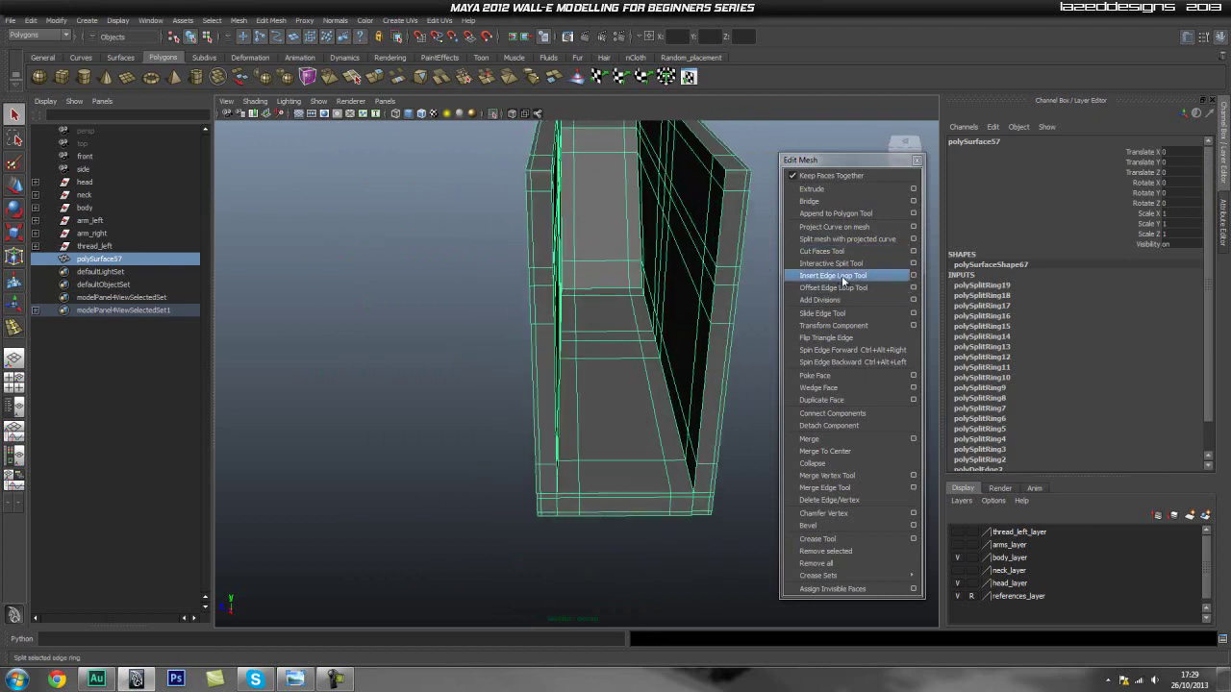
pyautogui.click(838, 278)
pyautogui.keyDown('alt'); pyautogui.moveTo(637, 352); pyautogui.dragTo(605, 364); pyautogui.keyUp('alt')
pyautogui.moveTo(596, 497); pyautogui.dragTo(598, 496)
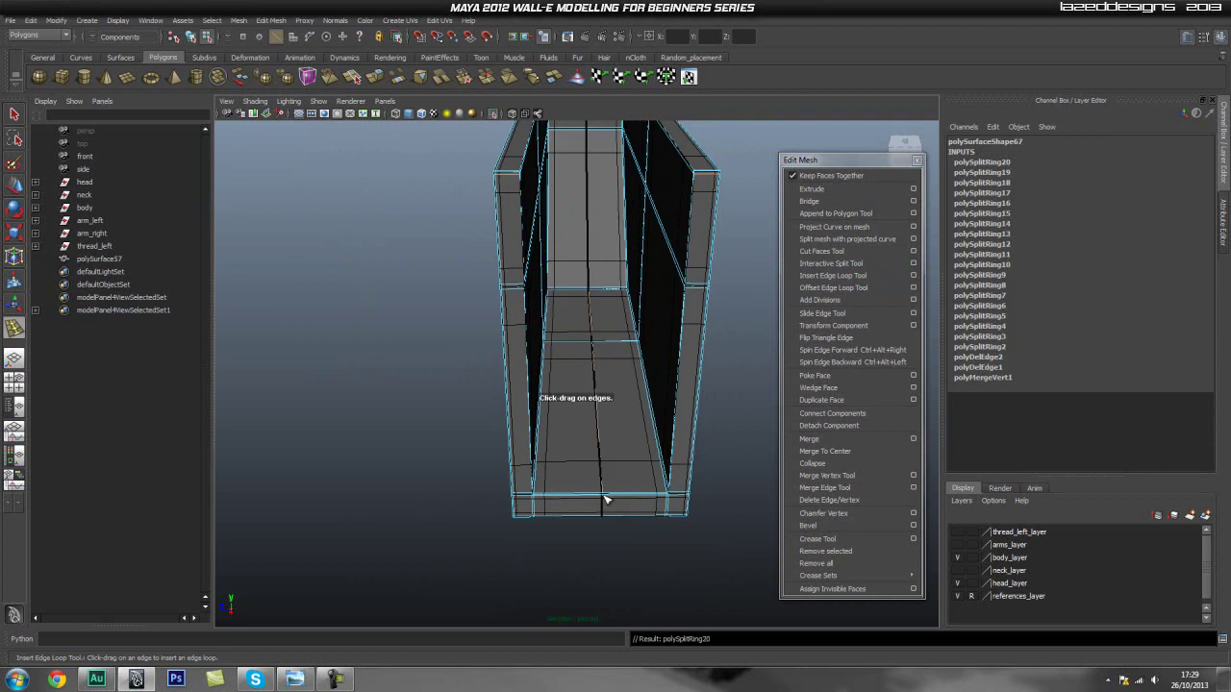
pyautogui.keyDown('alt'); pyautogui.moveTo(653, 462); pyautogui.dragTo(628, 366); pyautogui.keyUp('alt')
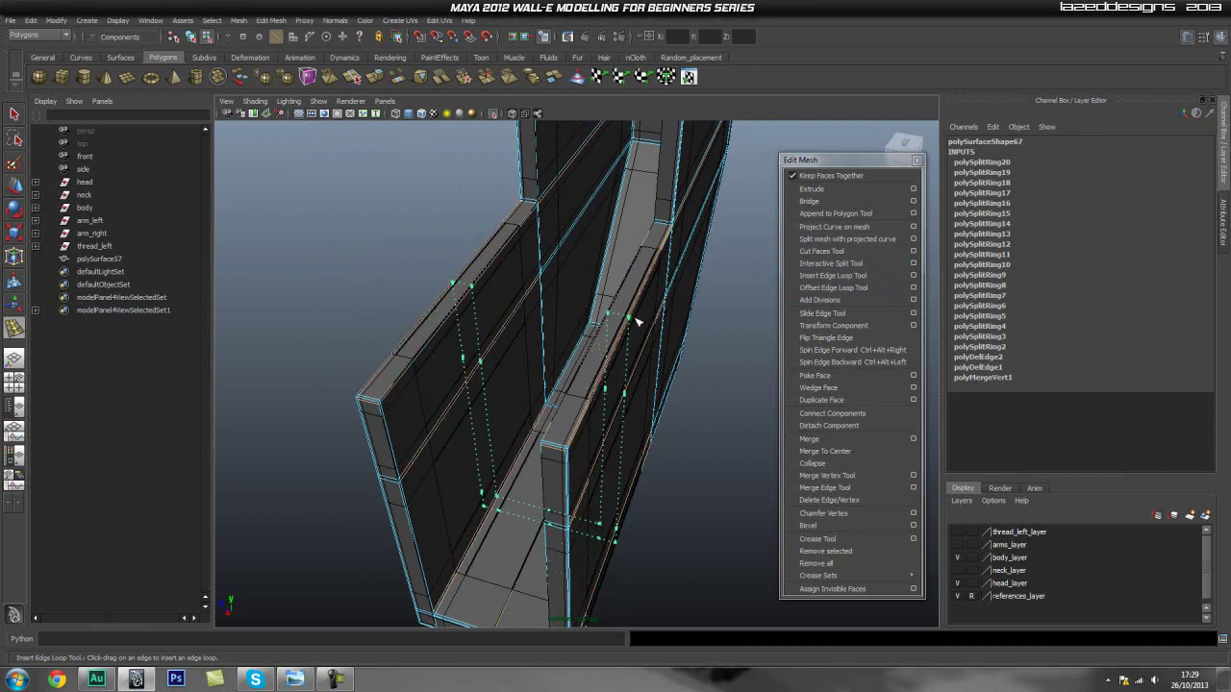
pyautogui.click(633, 325)
pyautogui.keyDown('alt'); pyautogui.moveTo(568, 428); pyautogui.dragTo(610, 393); pyautogui.keyUp('alt')
# Return to object mode and turn off isolation to show the bracket with the rest of the model
pyautogui.moveTo(597, 397); pyautogui.dragTo(652, 377, button='right')
pyautogui.click(563, 375)
pyautogui.click(694, 228)
pyautogui.scroll(-2, 610, 295)
pyautogui.keyDown('alt'); pyautogui.moveTo(612, 296); pyautogui.dragTo(630, 340); pyautogui.keyUp('alt')
pyautogui.click(459, 326)
pyautogui.click(691, 300)
pyautogui.click(494, 114)
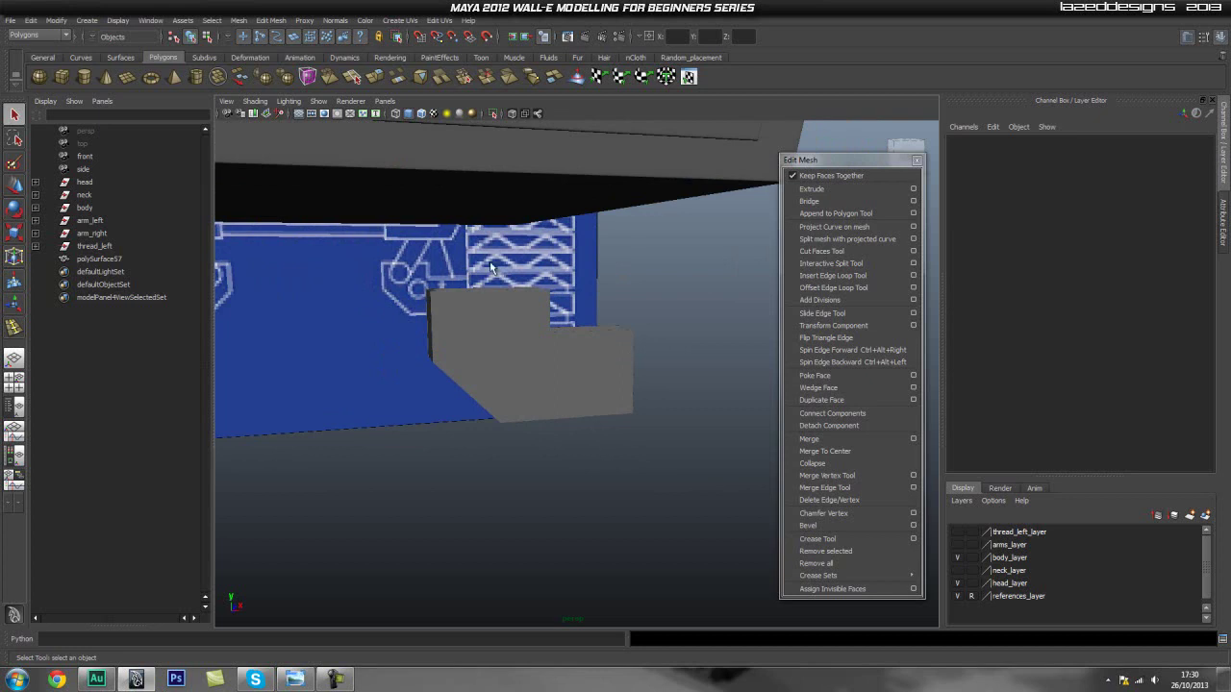
pyautogui.keyDown('alt'); pyautogui.moveTo(569, 334); pyautogui.dragTo(582, 401); pyautogui.keyUp('alt')
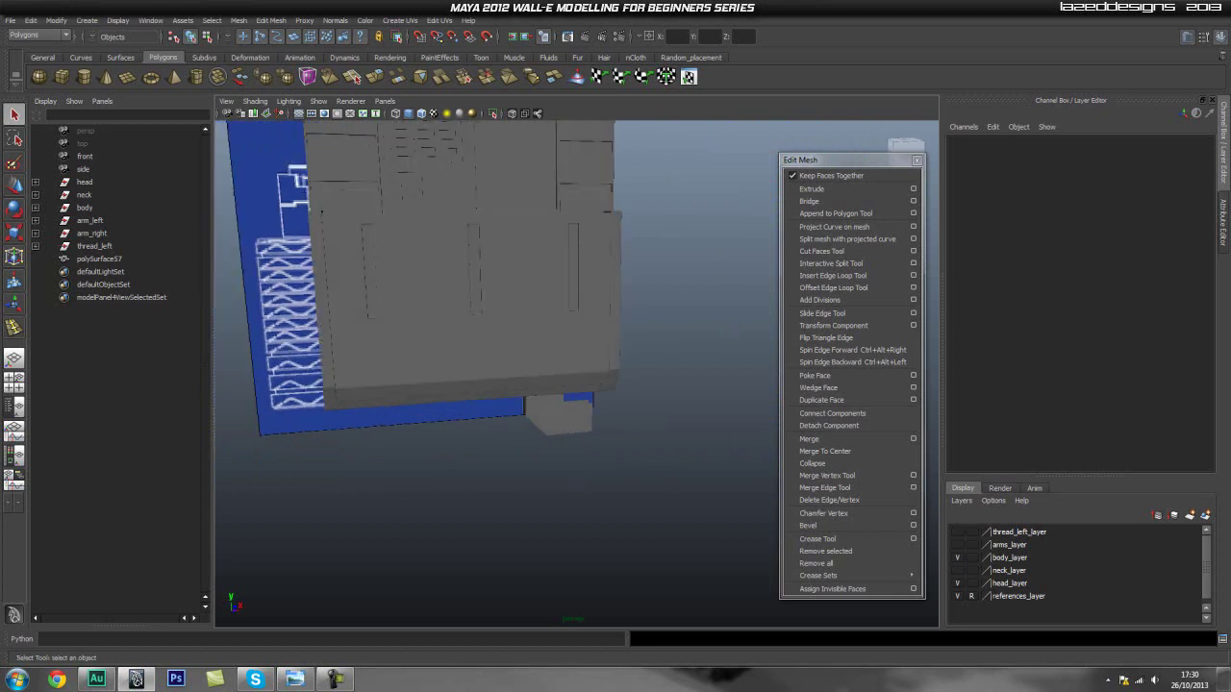